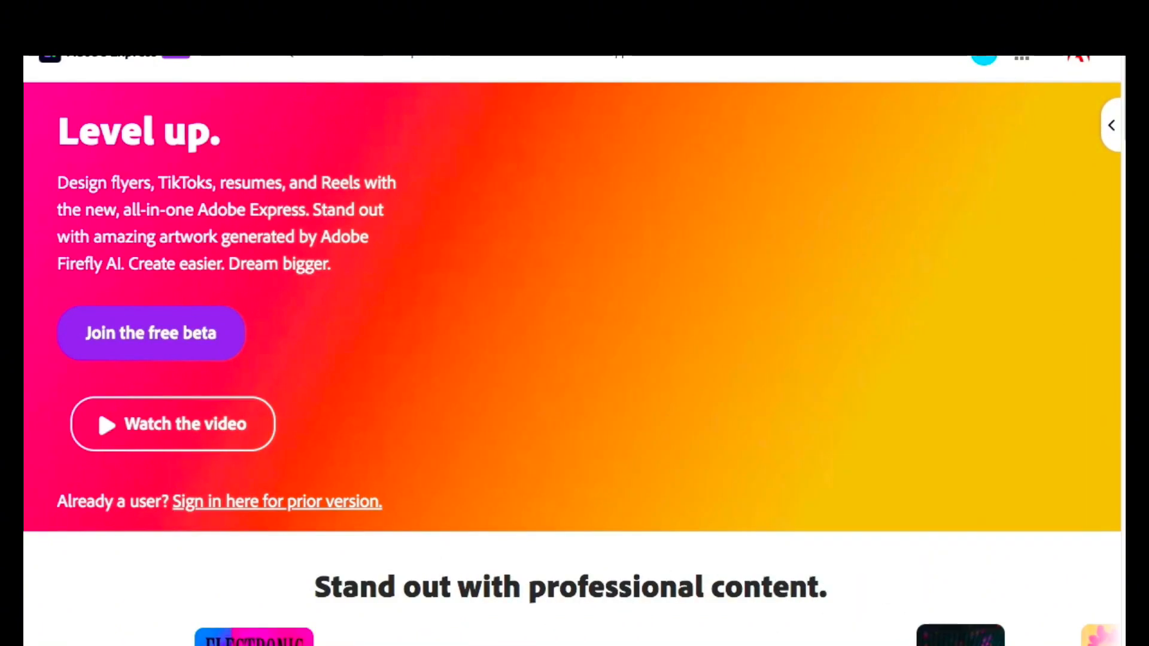
Step: Look through the landing page's design formats and its sections on video, templates and AI design
scroll(779, 339, down, 5)
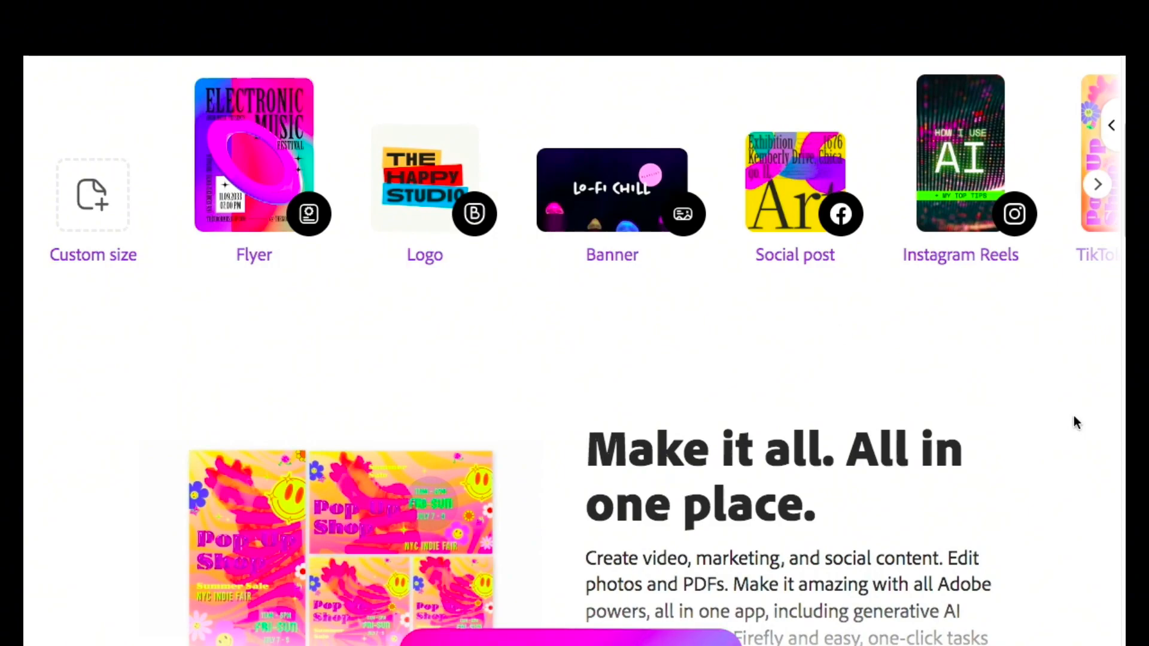
scroll(1051, 419, down, 10)
scroll(1028, 413, up, 3)
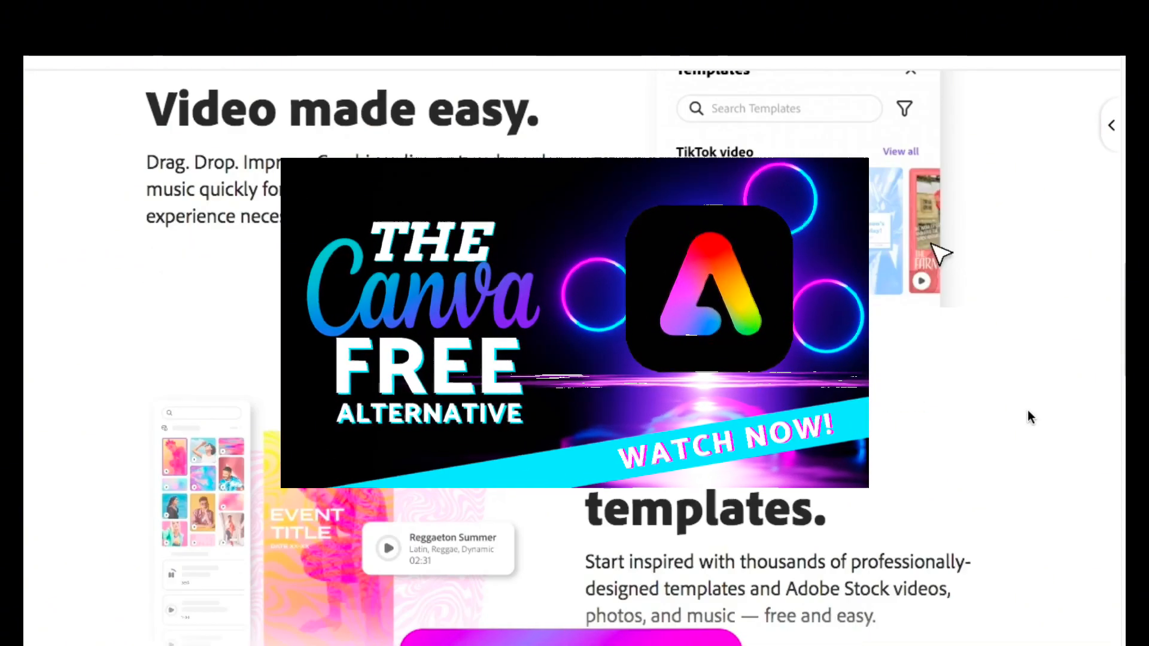
scroll(1029, 412, down, 8)
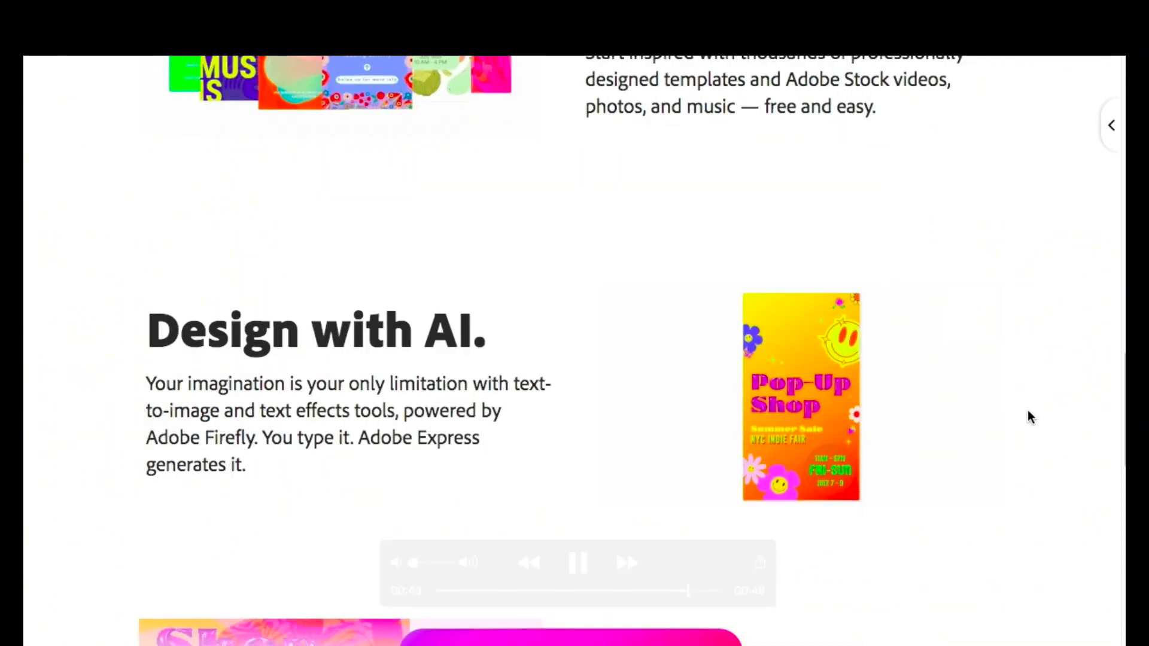
scroll(1028, 411, down, 5)
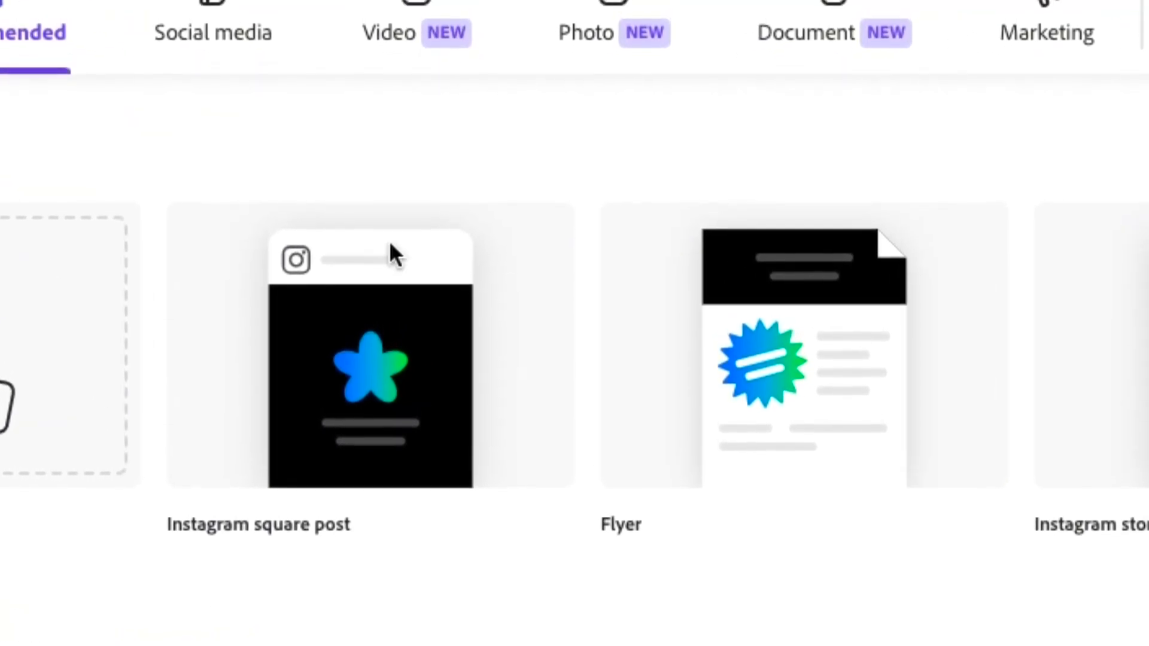
Step: Browse the recommended design formats, from Instagram square post and Flyer to Logo and Facebook post
scroll(204, 386, down, 2)
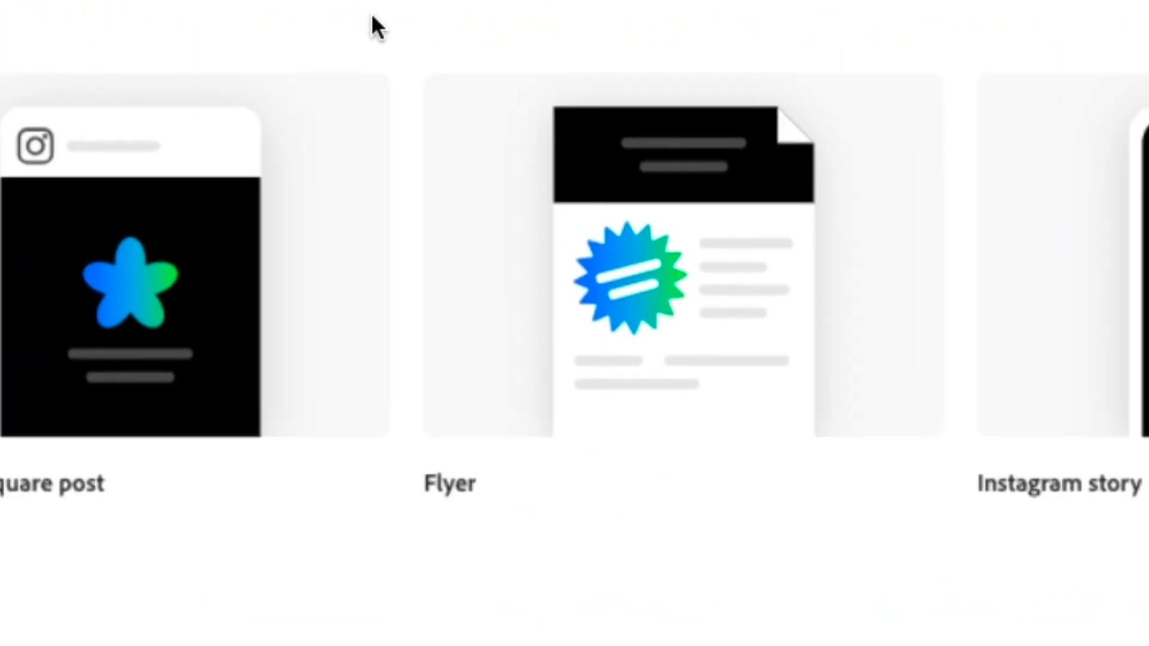
scroll(332, 383, right, 2)
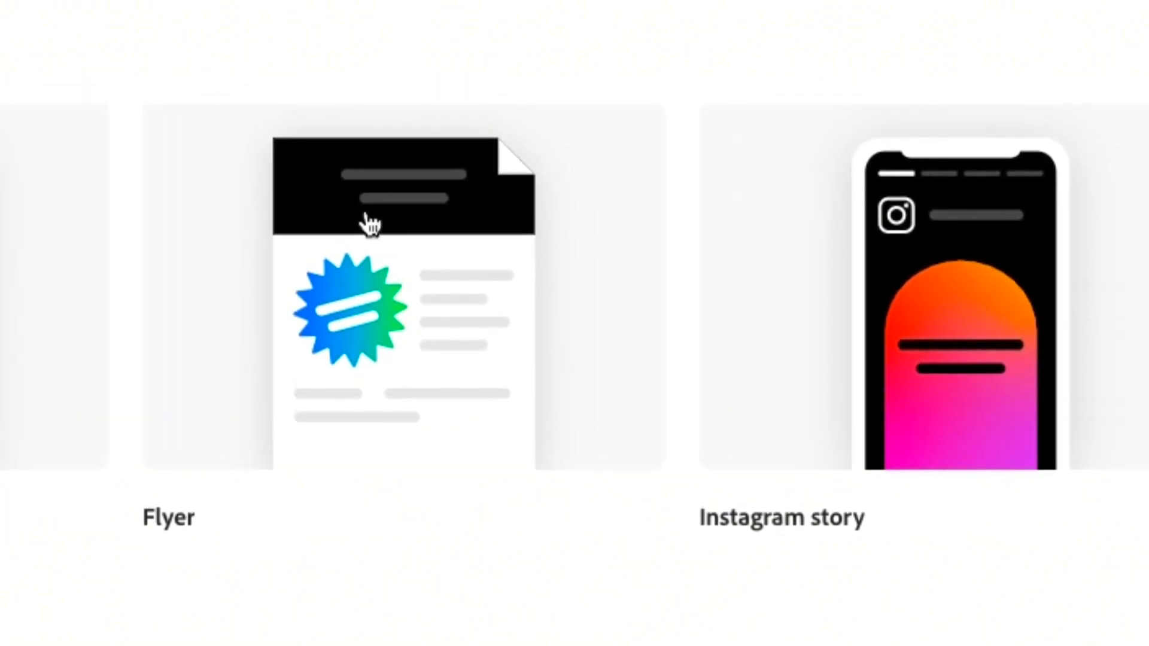
scroll(383, 171, left, 2)
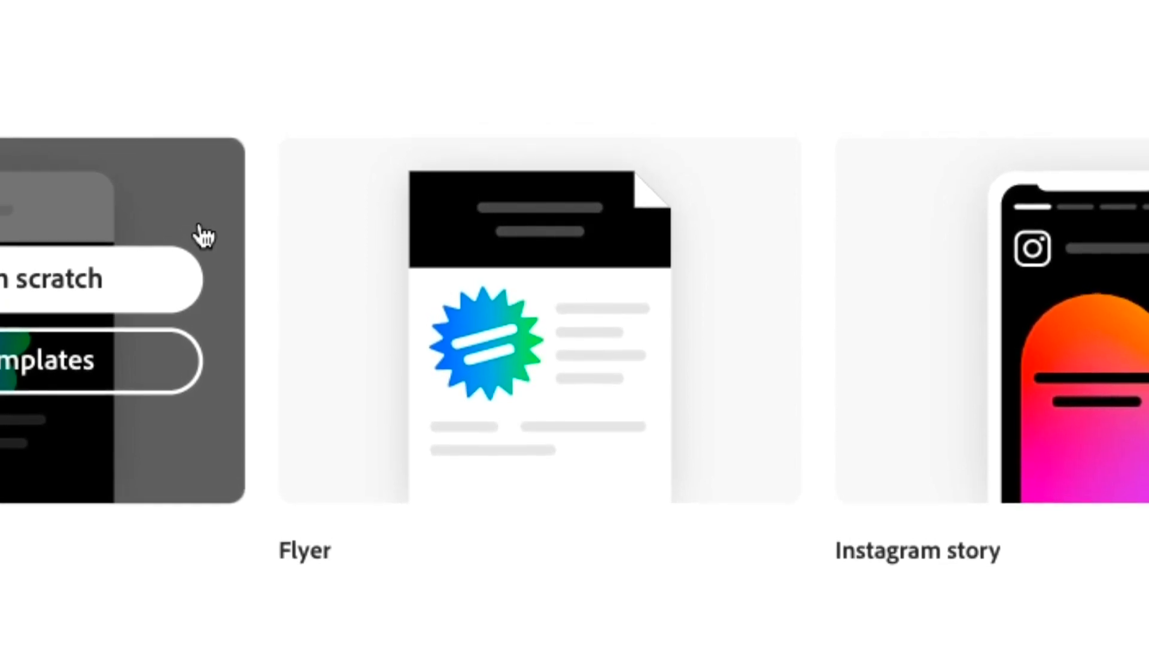
mouse_move(730, 403)
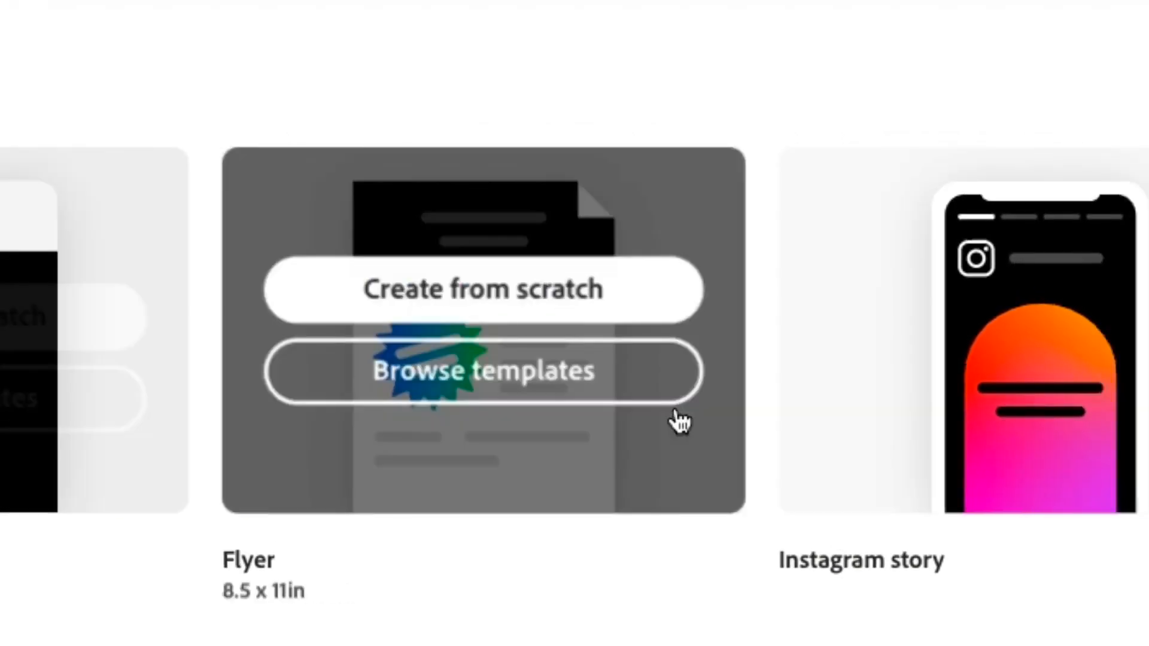
scroll(679, 422, right, 10)
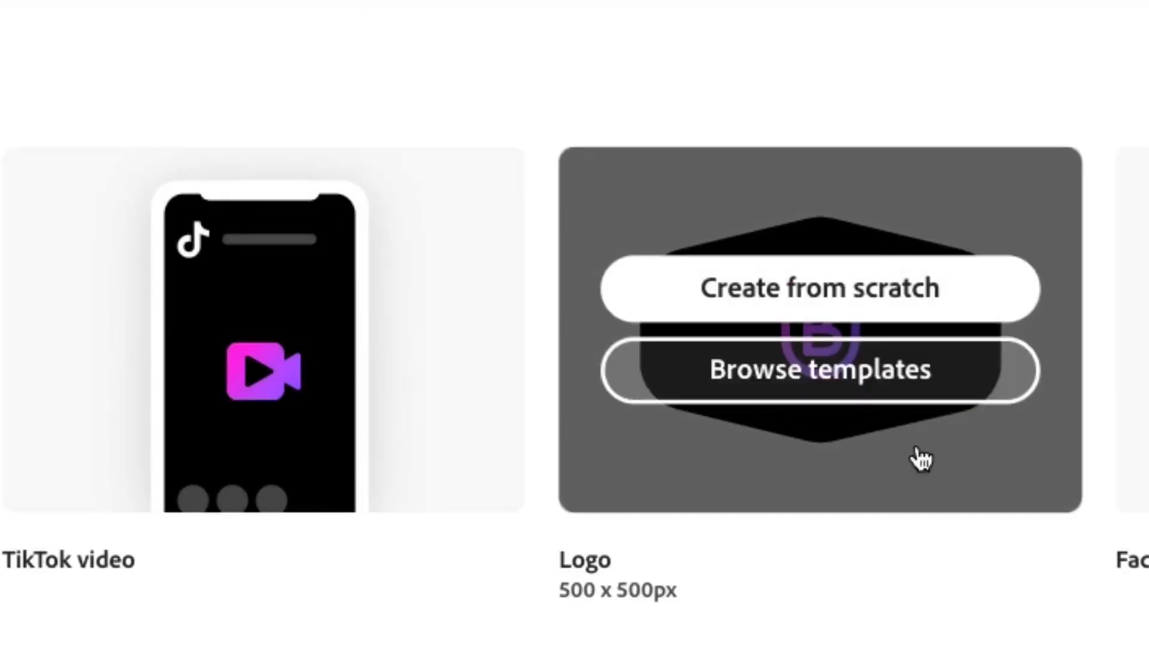
scroll(916, 447, right, 3)
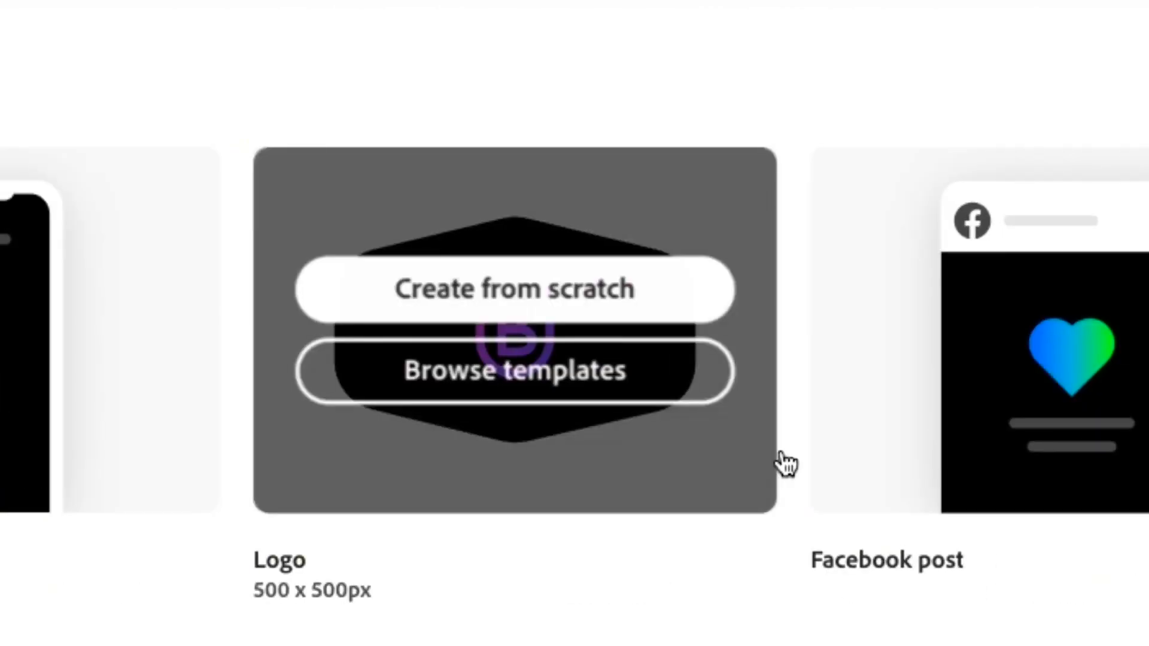
mouse_move(931, 449)
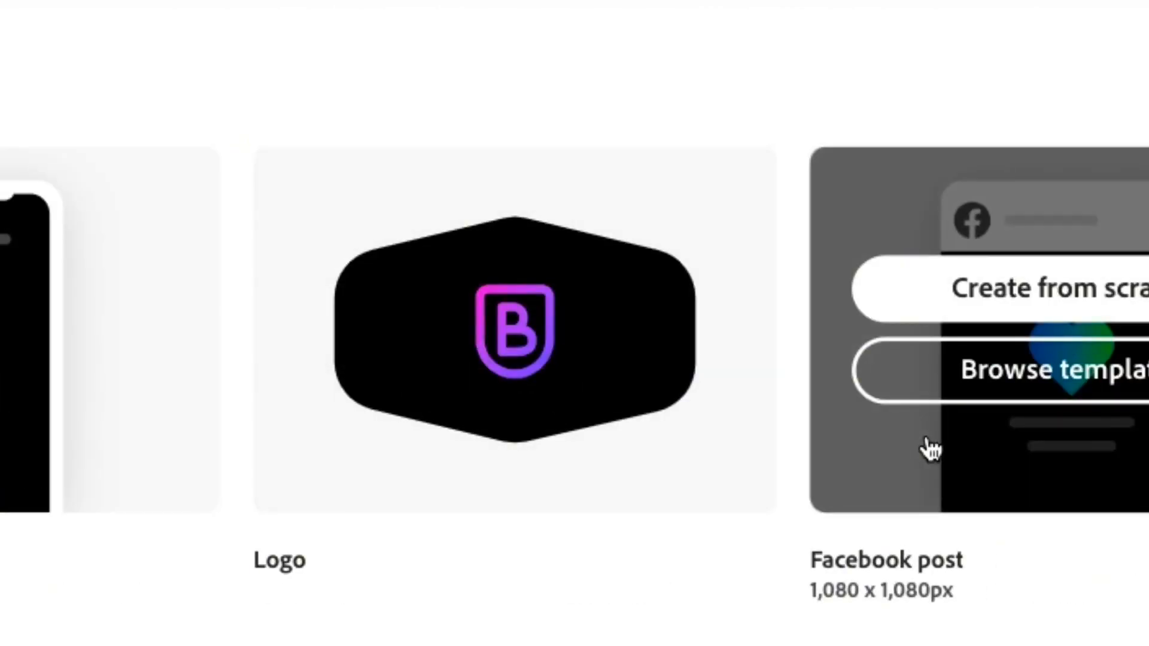
scroll(930, 449, left, 9)
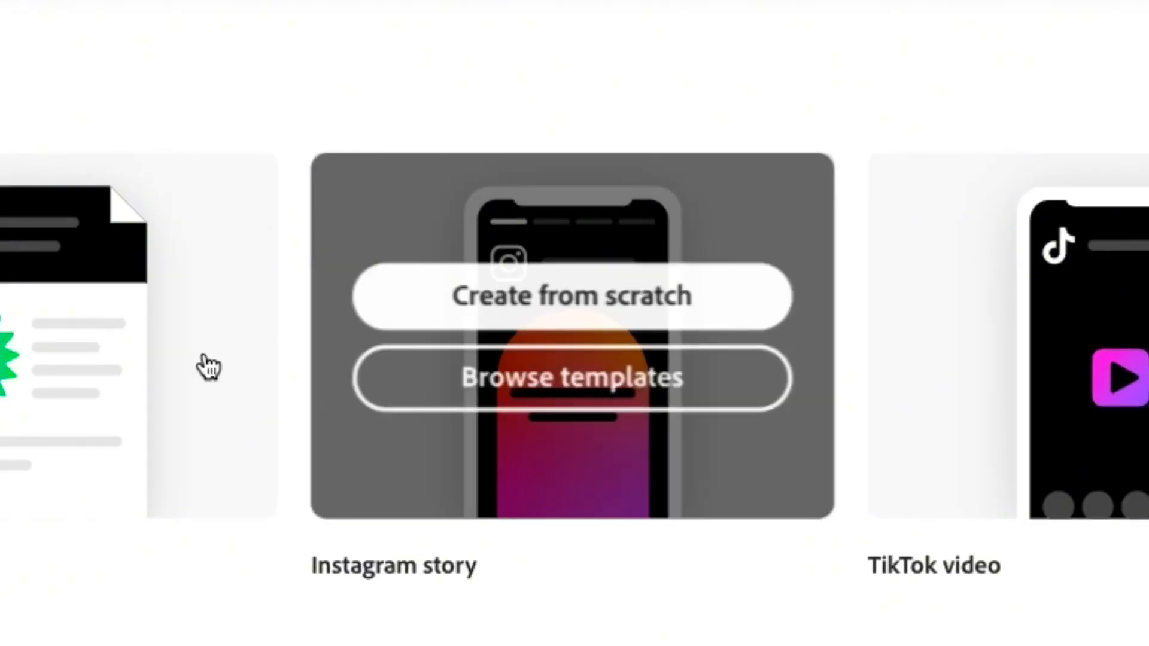
scroll(175, 436, left, 6)
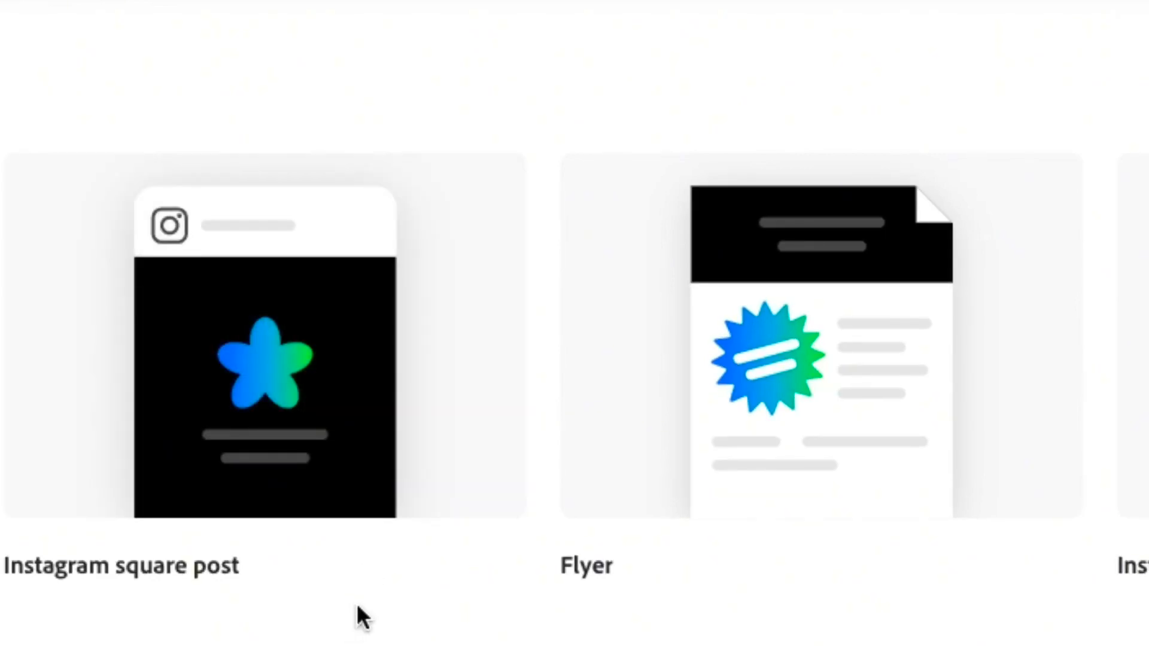
Step: Create a blank Instagram square post from scratch and add a Square (1:1) text-to-image frame
mouse_move(358, 603)
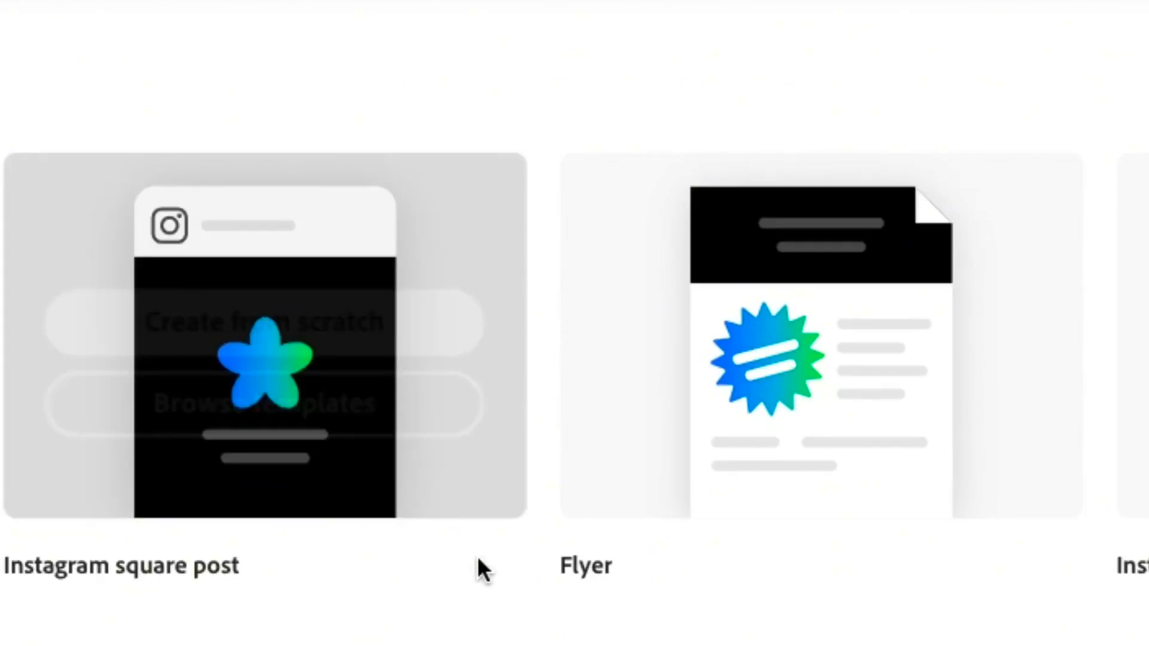
click(419, 294)
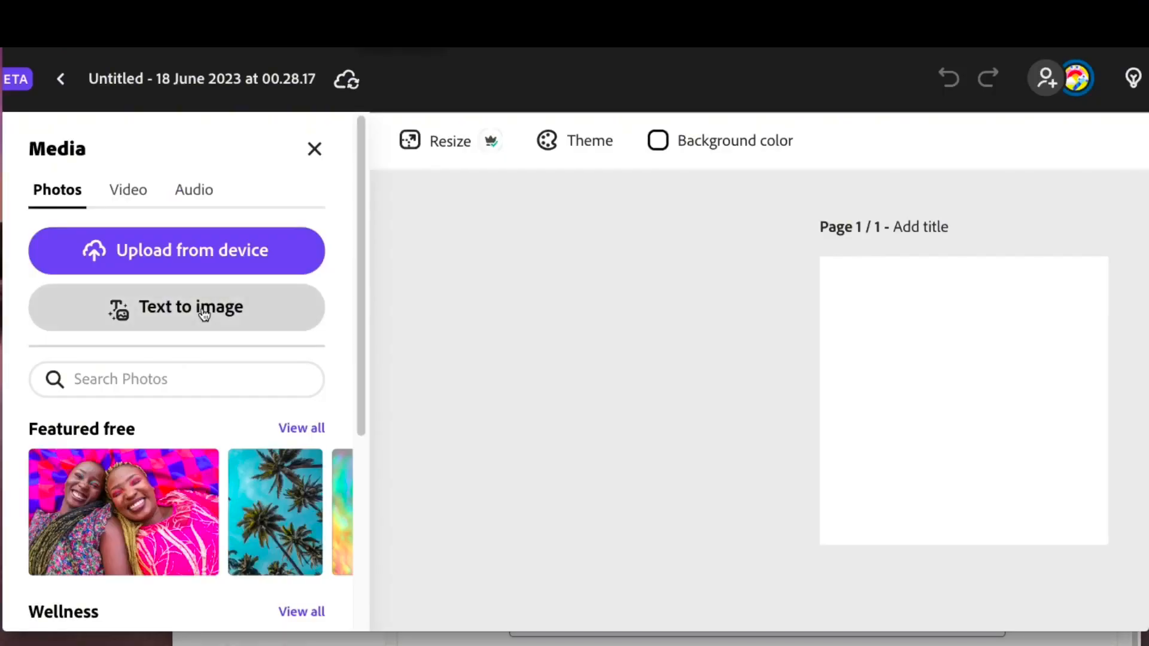
click(202, 313)
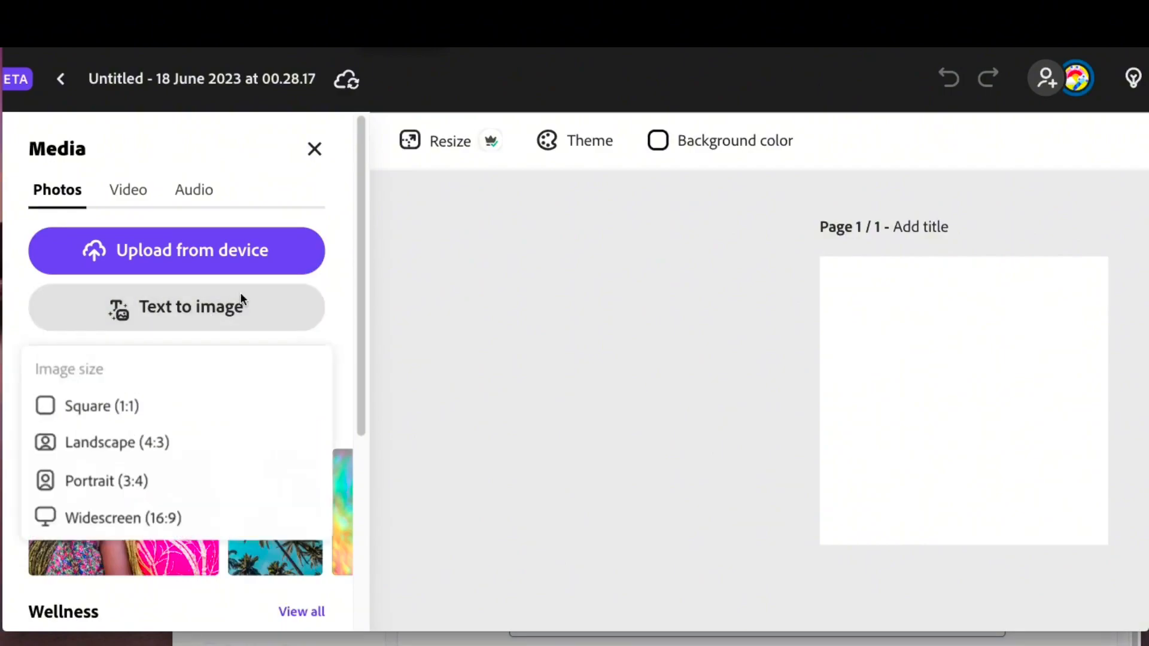
click(132, 412)
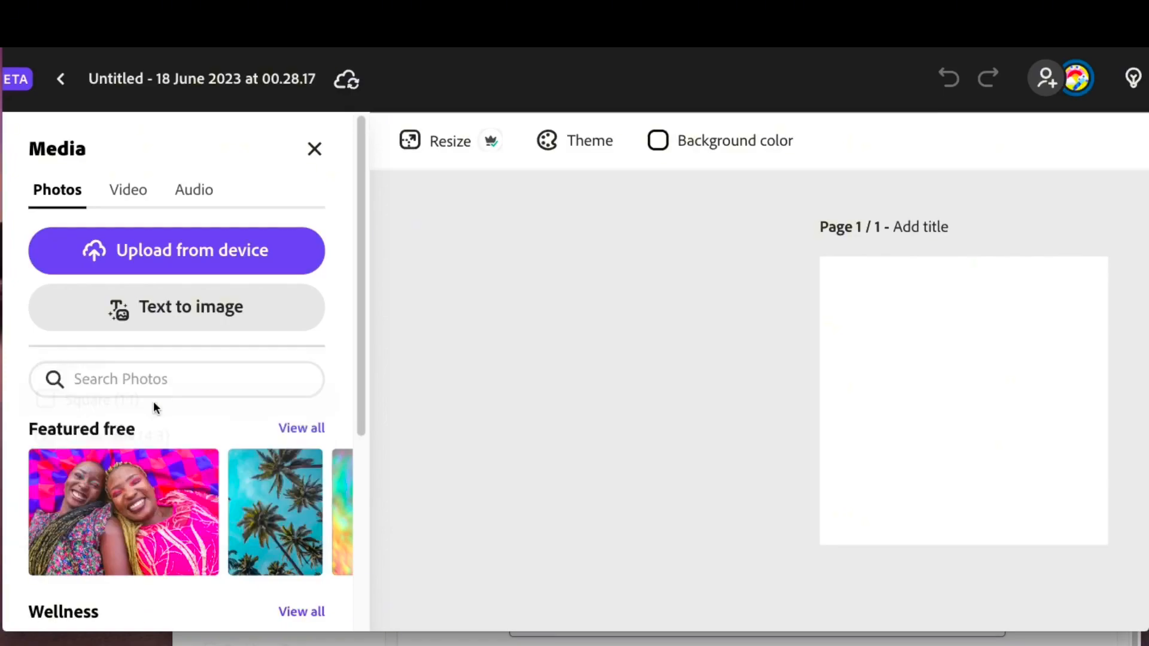
Step: Generate images from the prompt "a beach paradise setting" with the Photo content type and no style chosen
text(a beach paradise setting)
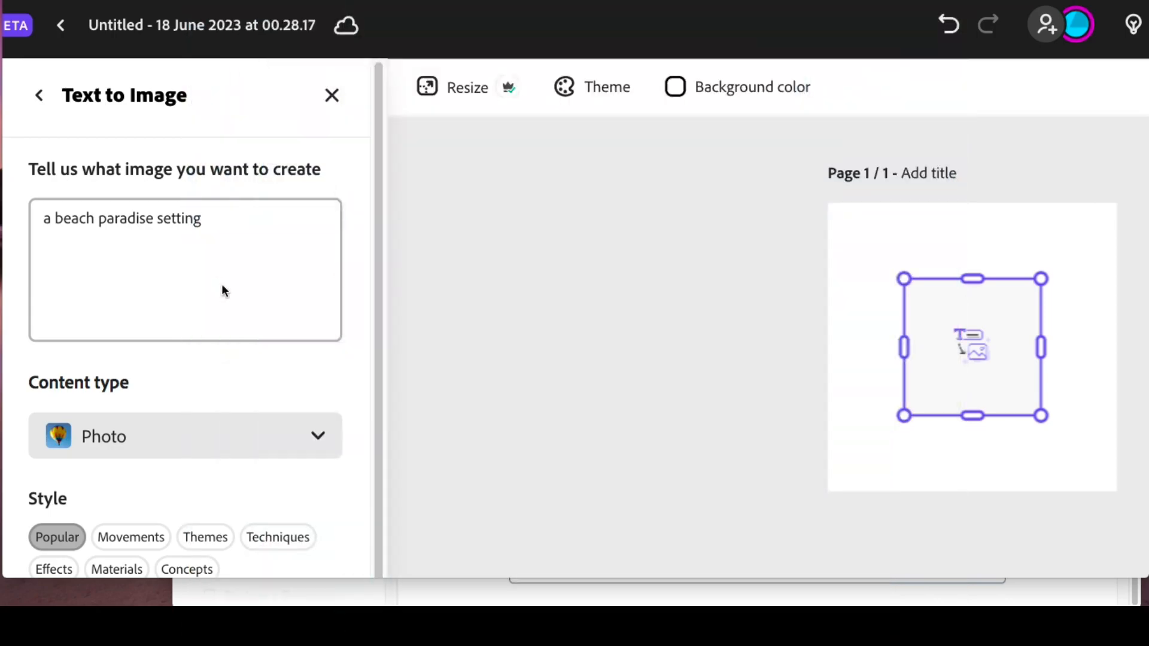
scroll(224, 291, down, 3)
scroll(193, 283, down, 4)
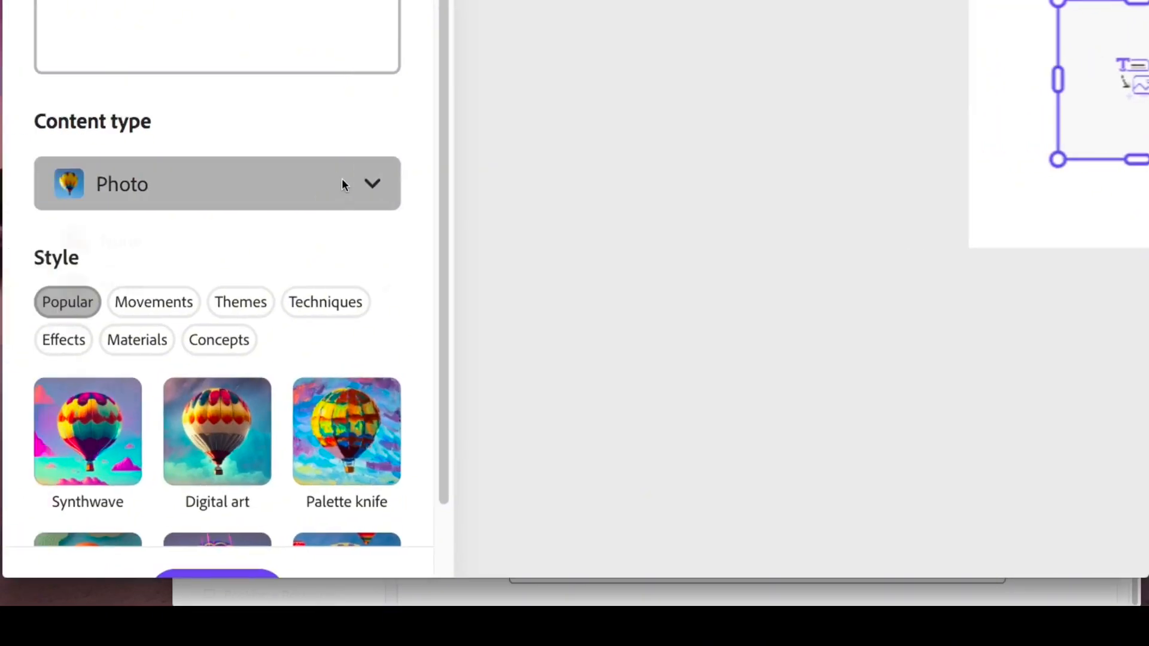
click(343, 185)
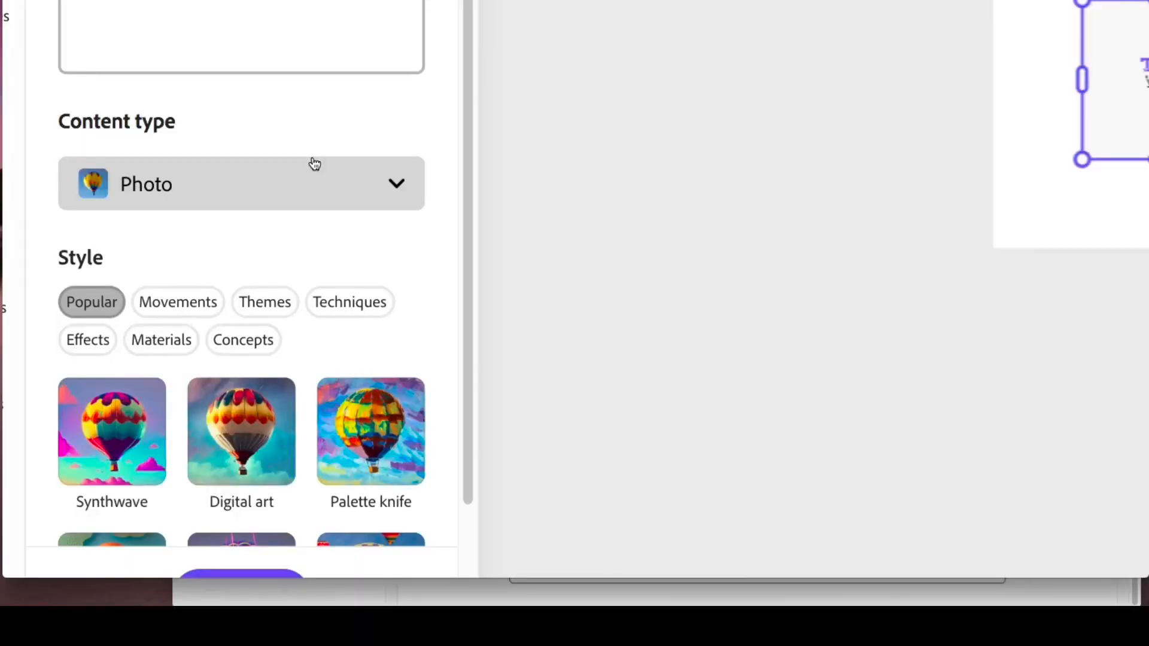
scroll(314, 163, down, 2)
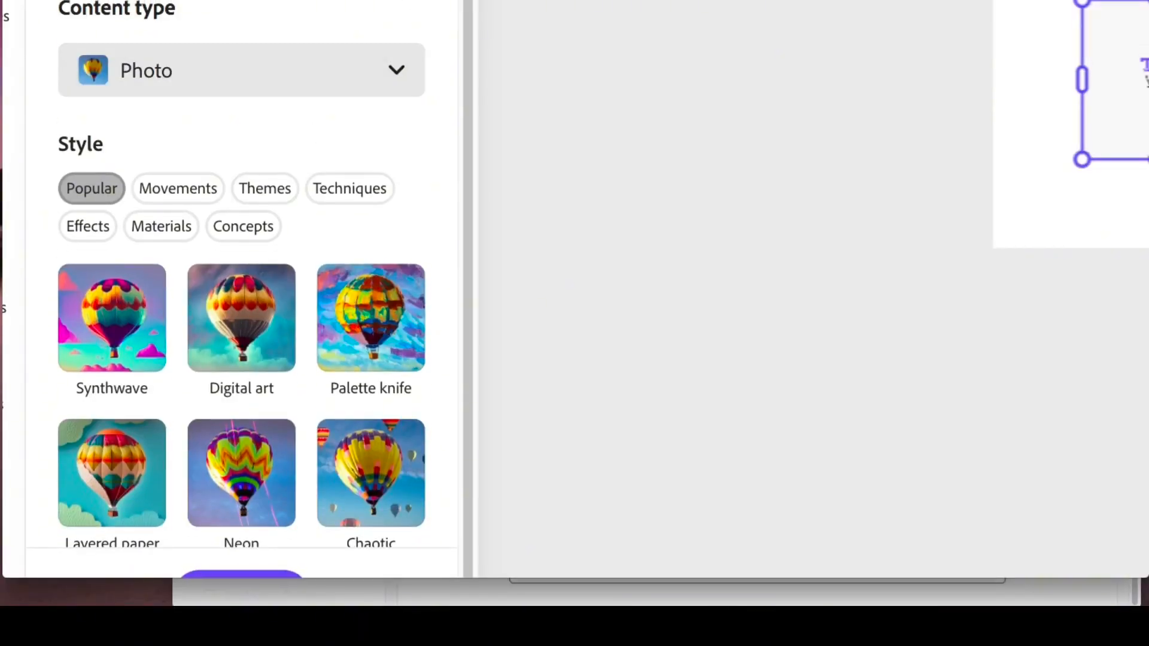
scroll(314, 160, down, 1)
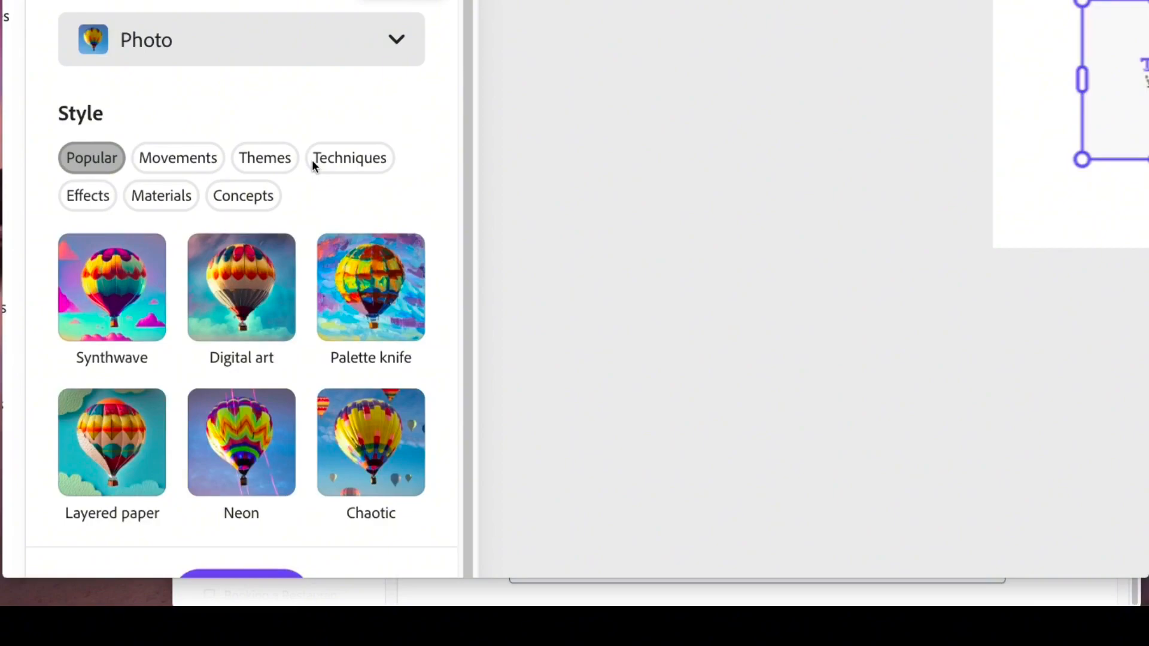
scroll(311, 160, down, 2)
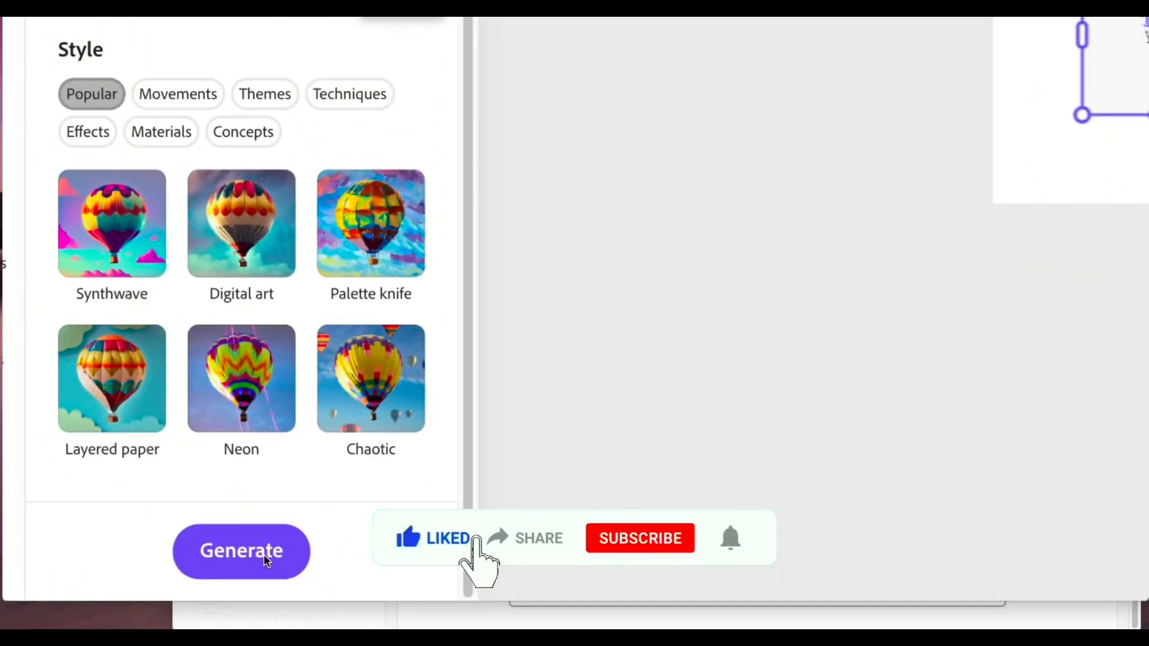
click(264, 553)
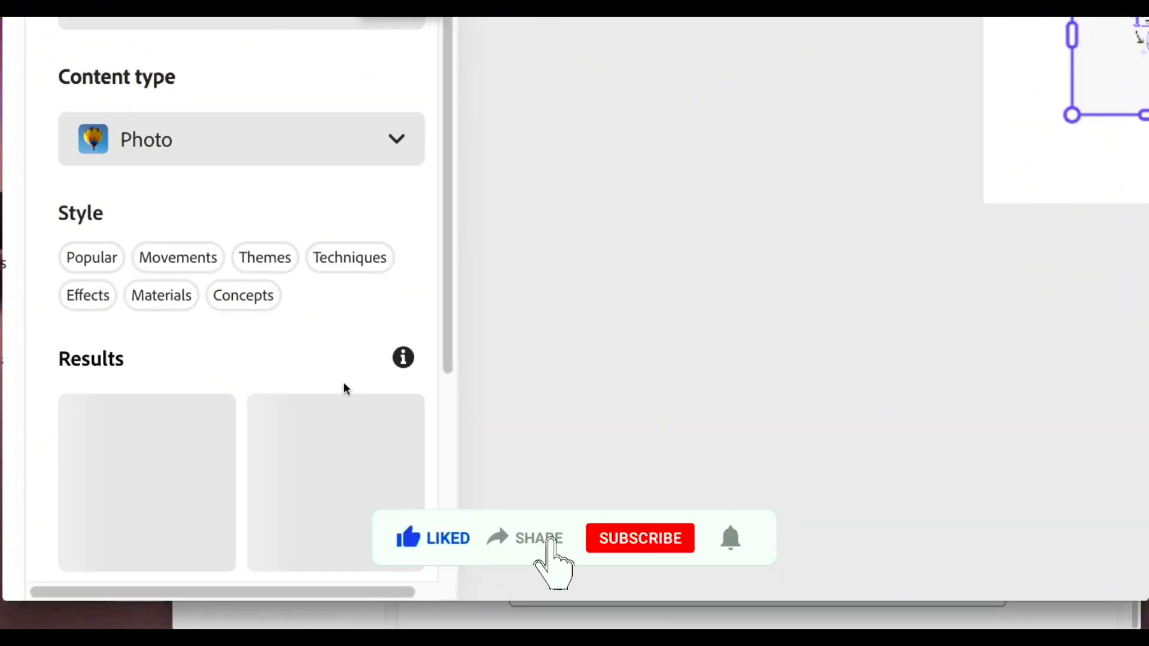
Step: Load more beach results, compare them, and use the second variation, with the sandy beach and green headland
scroll(311, 461, down, 5)
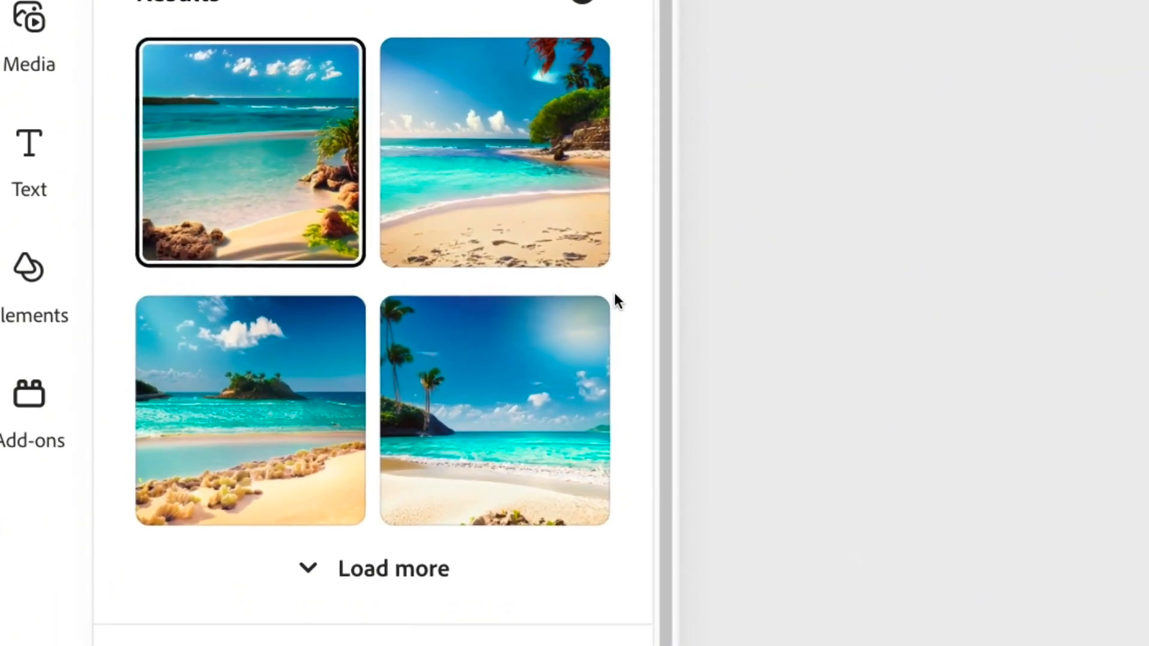
mouse_move(509, 260)
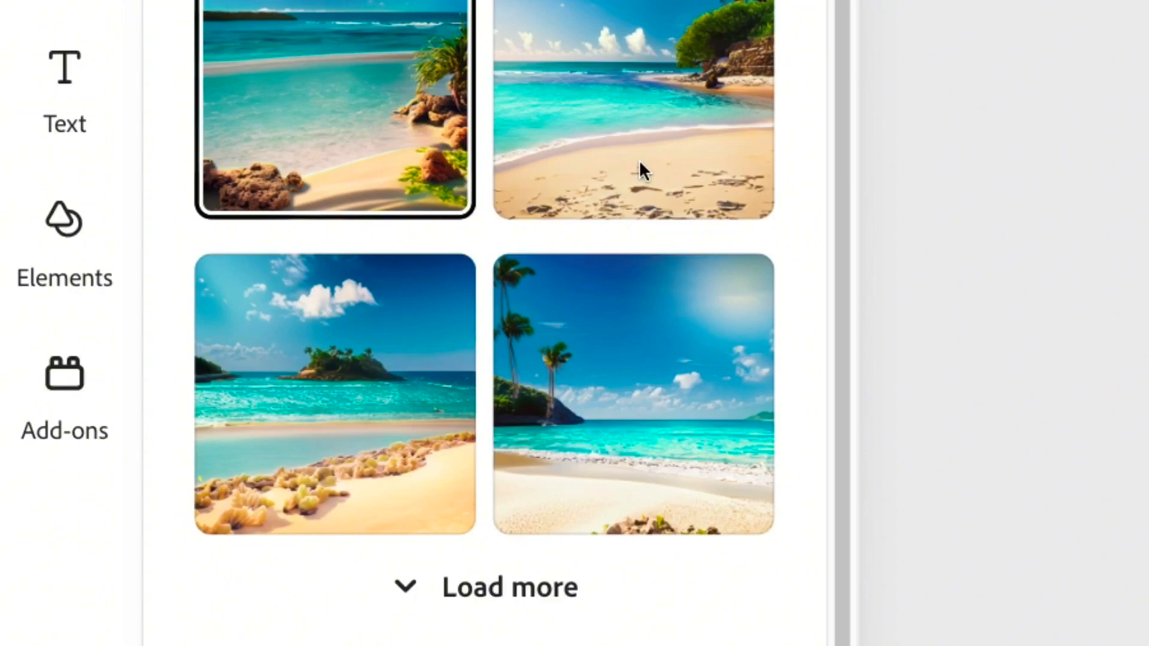
click(544, 590)
scroll(599, 407, down, 5)
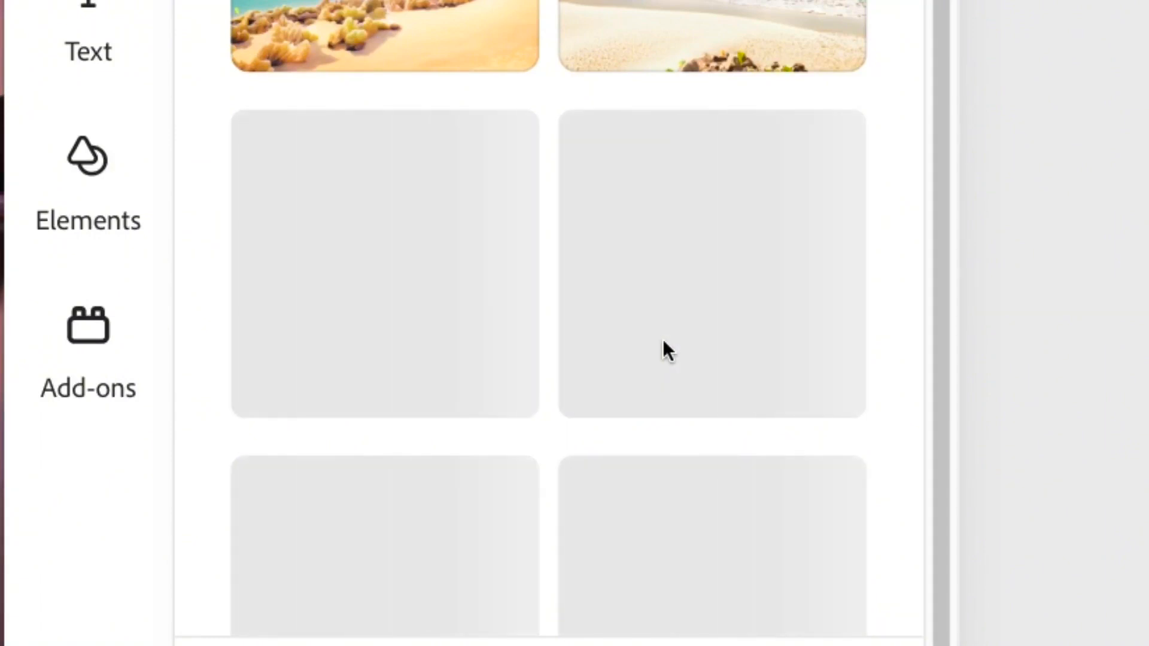
scroll(667, 277, down, 3)
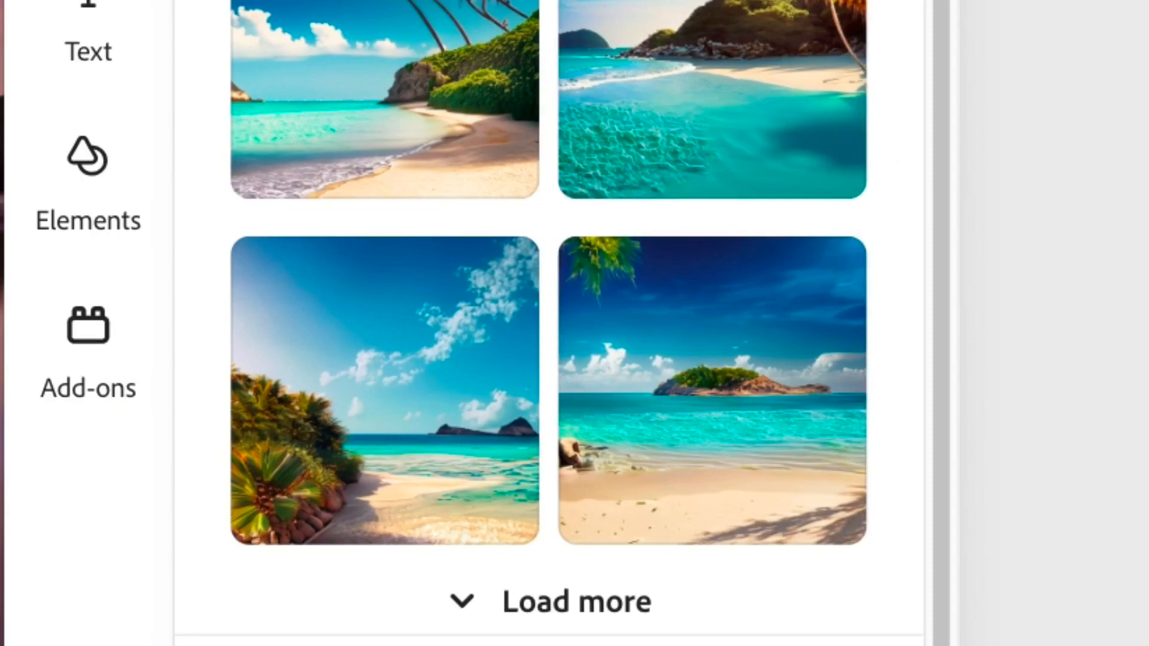
scroll(850, 180, up, 4)
scroll(788, 41, up, 4)
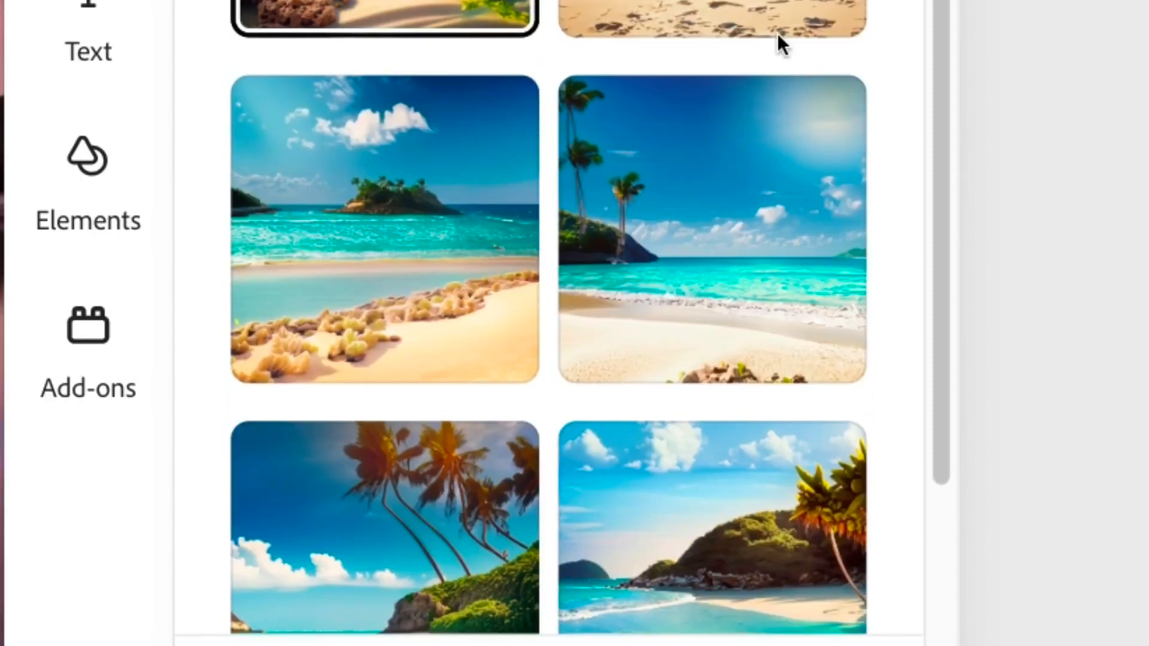
scroll(777, 34, down, 6)
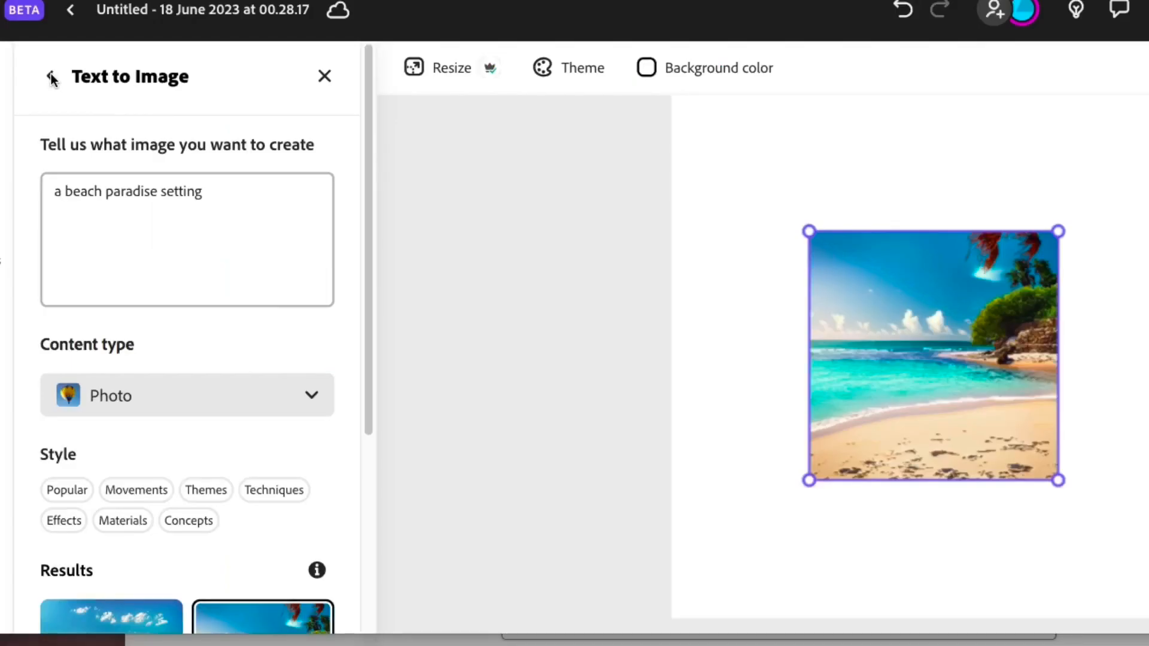
Step: Return to the generated beach image's settings and set it as the page background
click(50, 76)
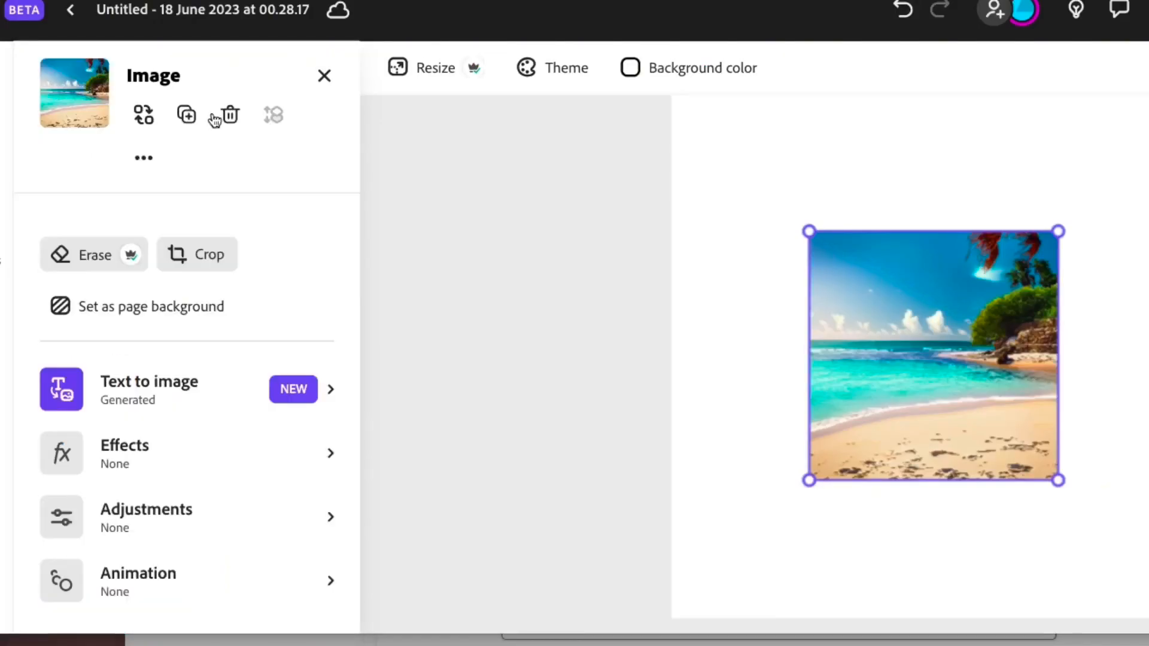
scroll(264, 229, down, 3)
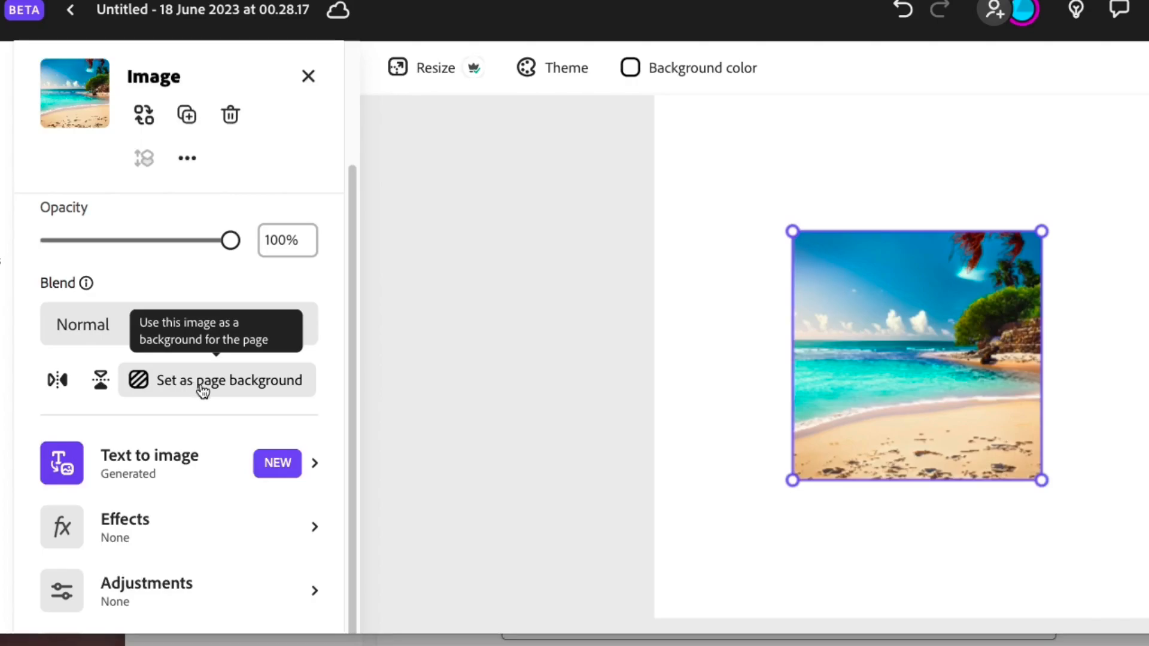
click(237, 393)
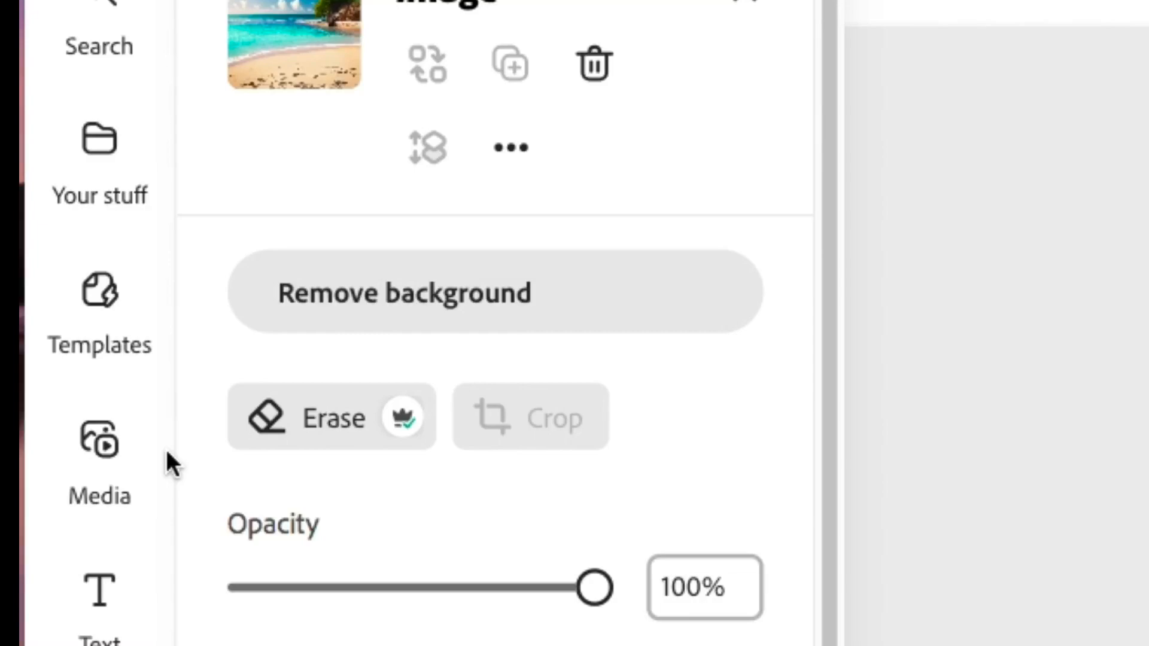
Step: Add another Square (1:1) text-to-image frame and generate Photo images from the prompt "a woman wearing futuristic beachwear"
click(107, 447)
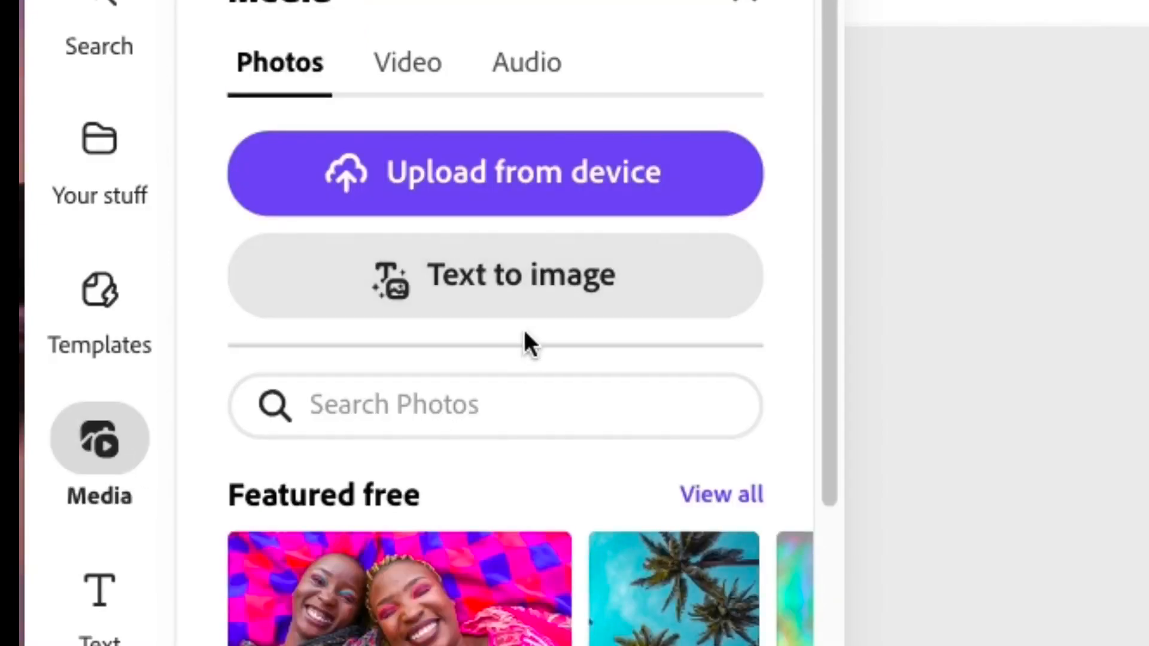
click(540, 299)
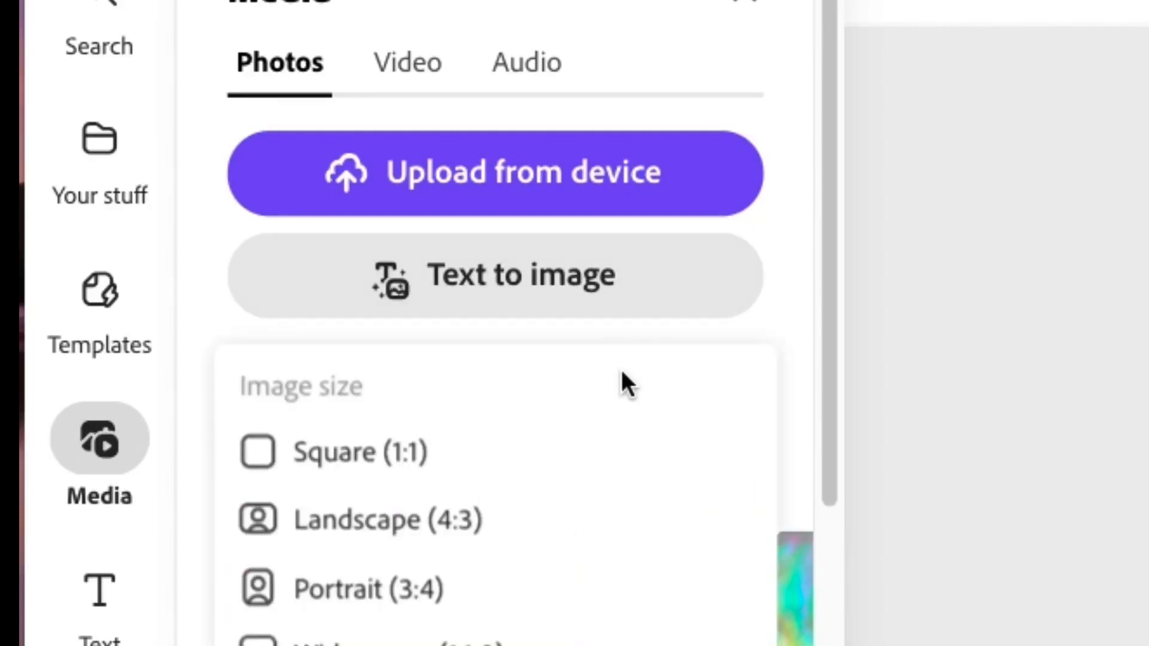
click(397, 473)
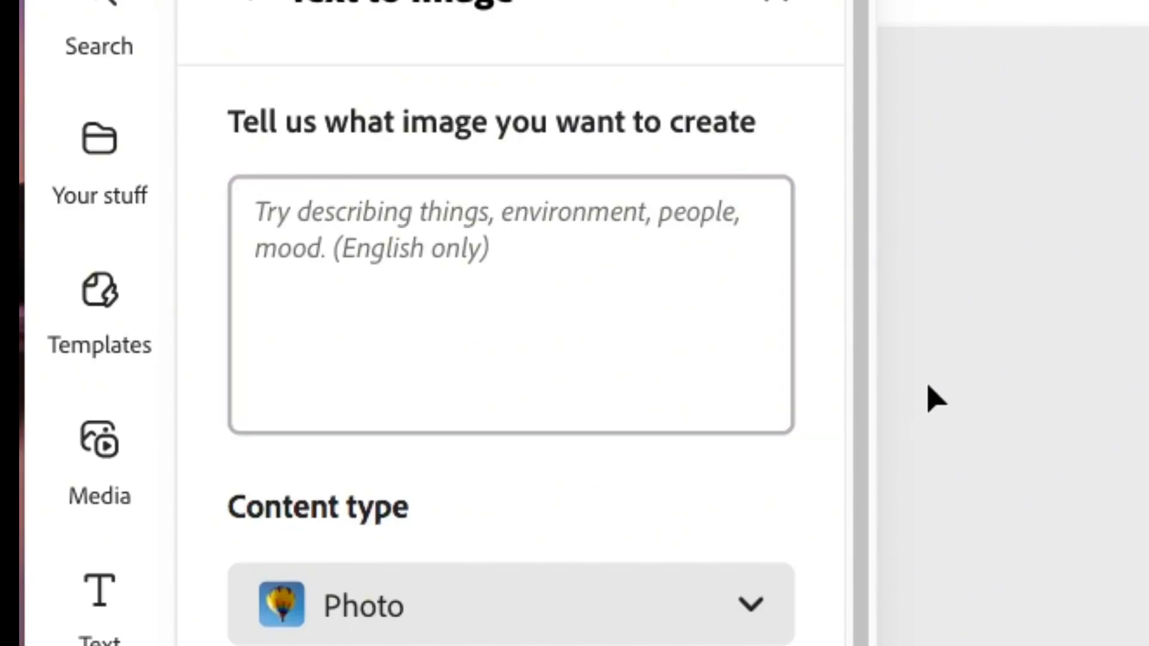
click(641, 259)
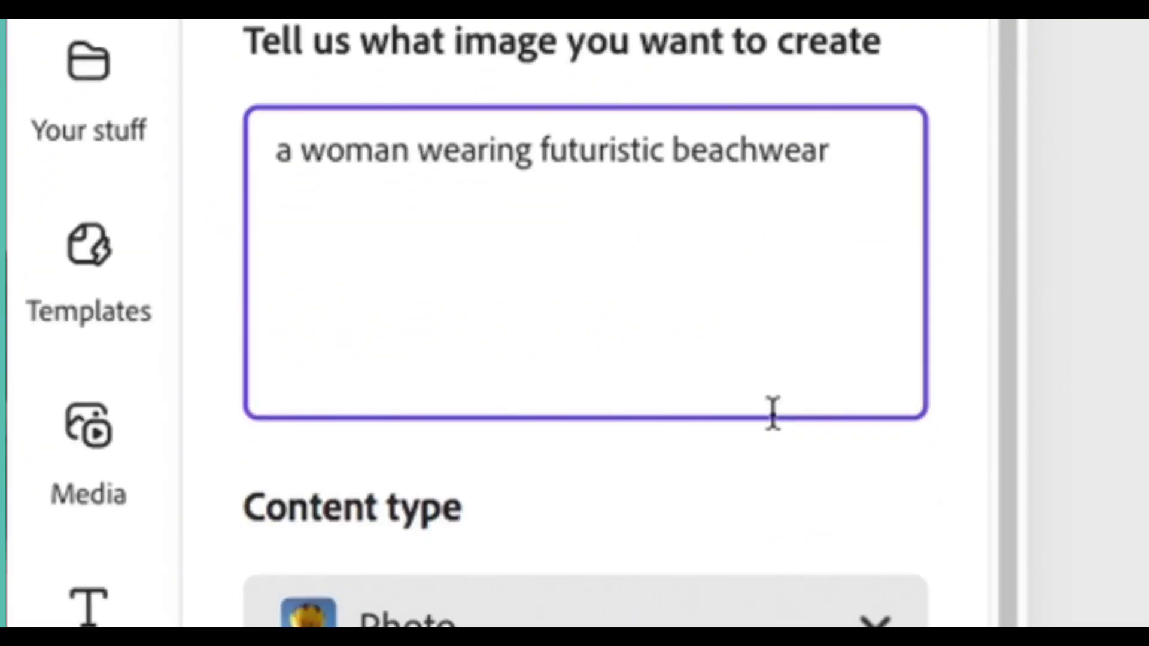
scroll(774, 414, down, 3)
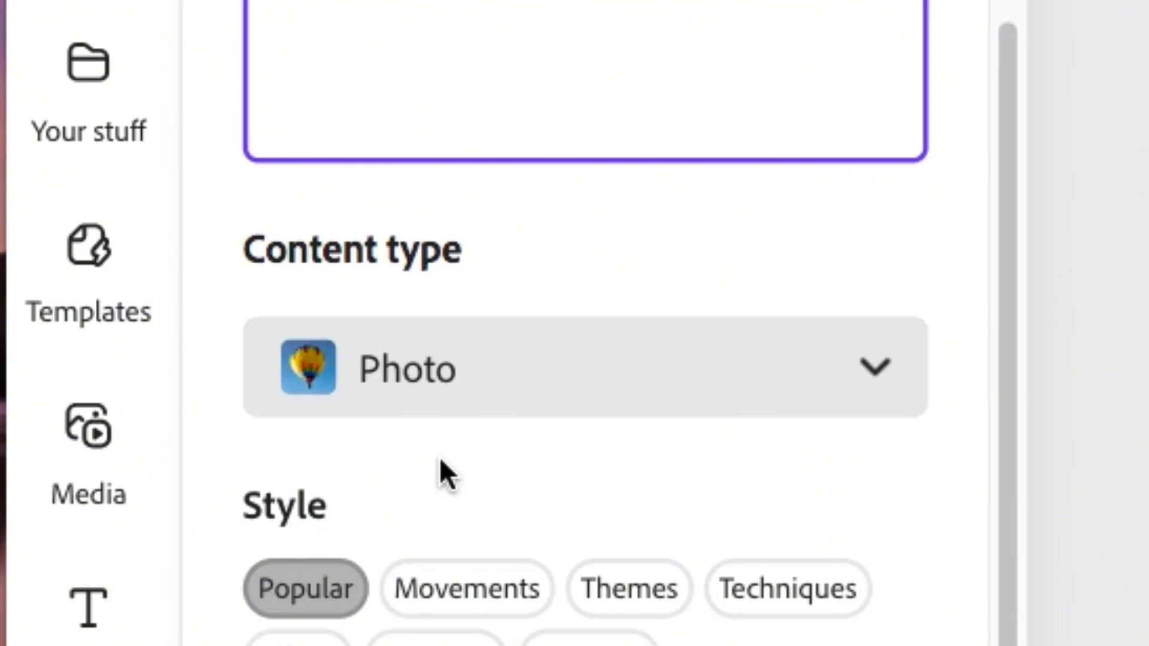
scroll(442, 472, down, 1)
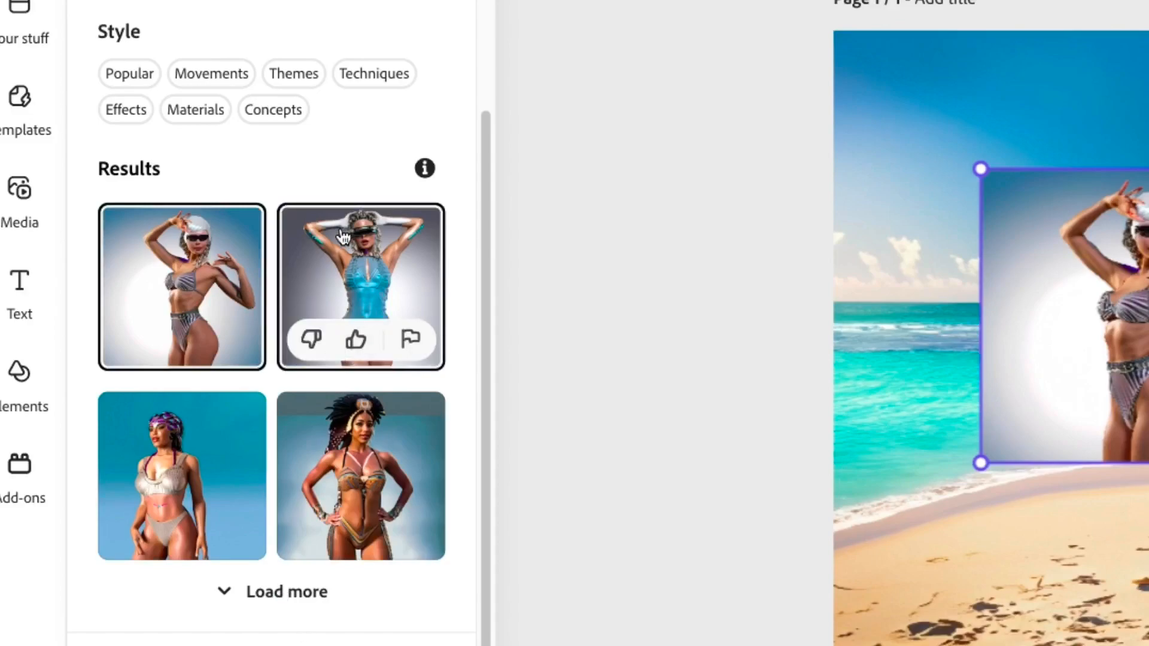
Step: Load more results for the woman and inspect the variation with the robotic headpiece and glowing blue backdrop up close
click(286, 593)
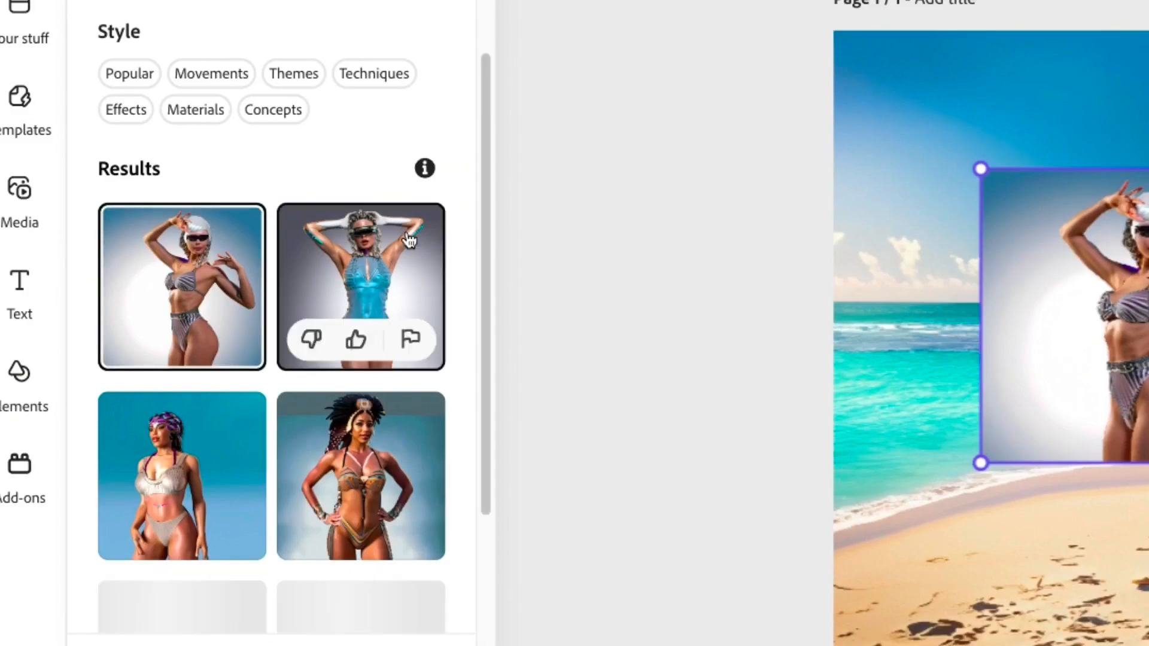
scroll(320, 264, down, 3)
scroll(319, 259, down, 3)
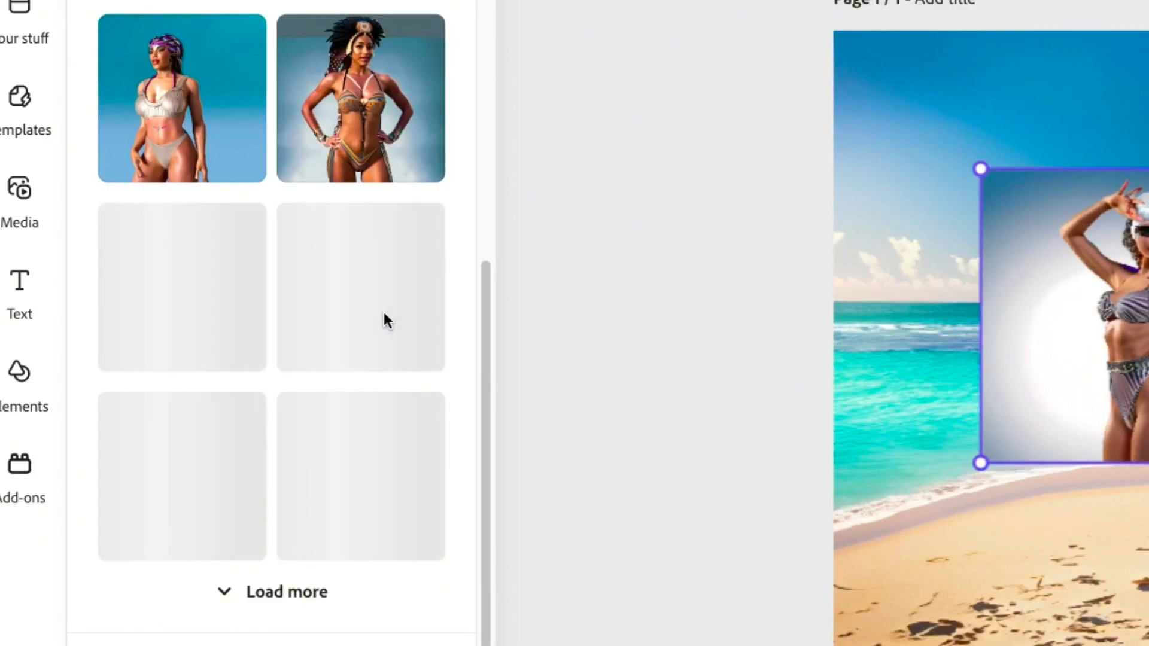
scroll(384, 314, up, 3)
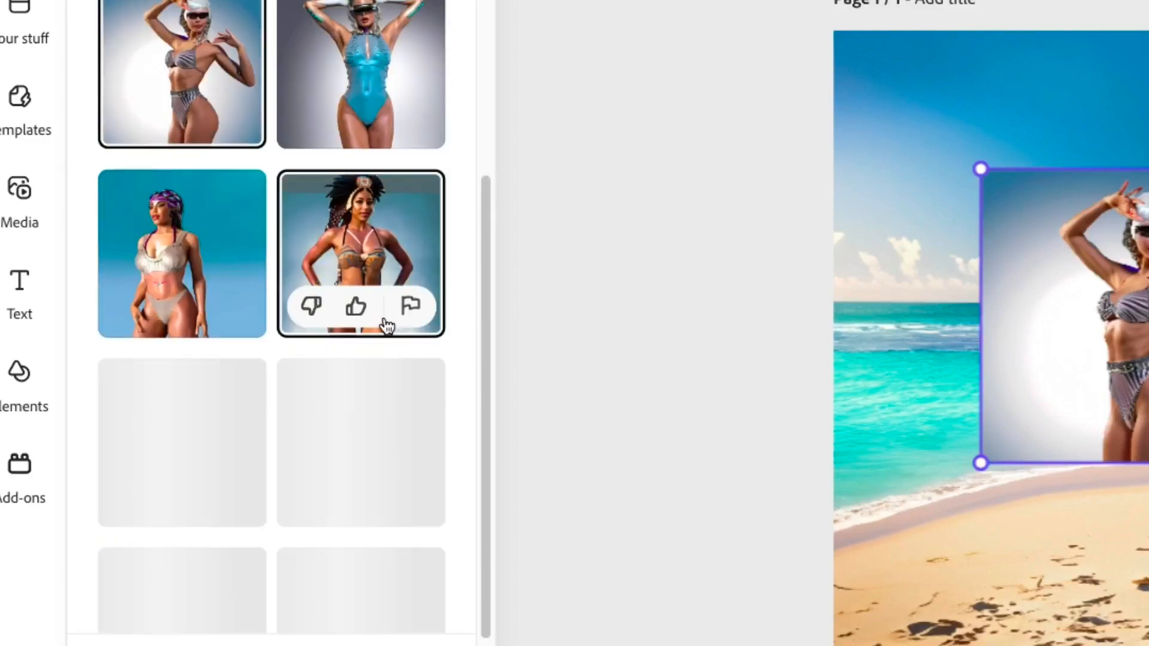
scroll(455, 140, down, 3)
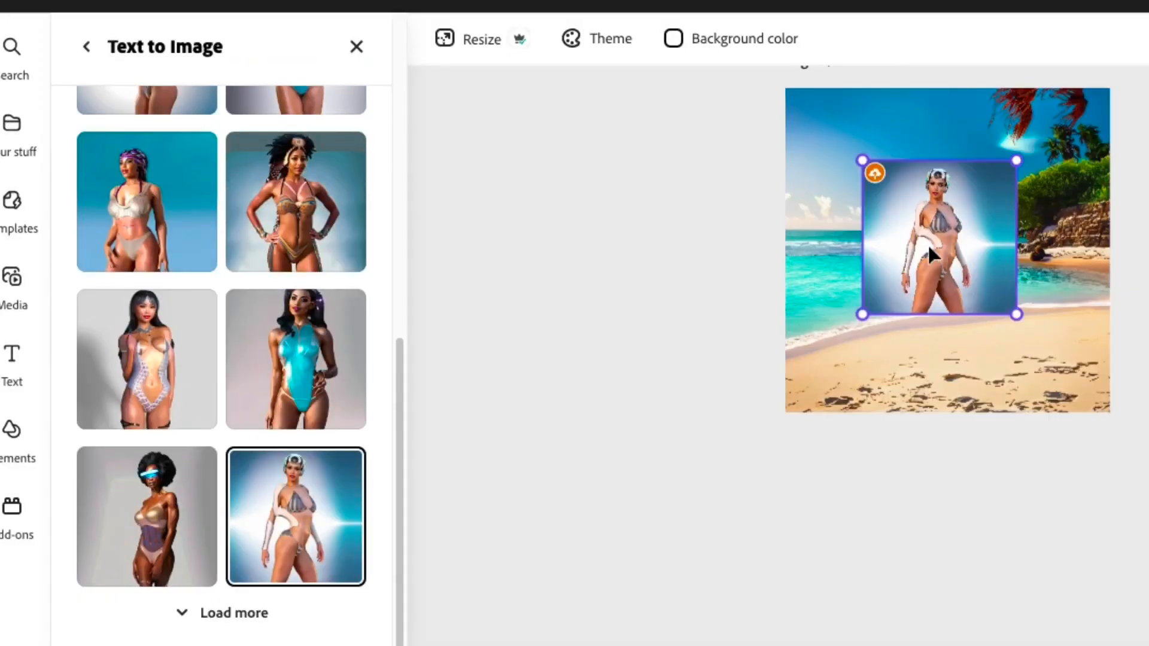
scroll(844, 276, up, 10)
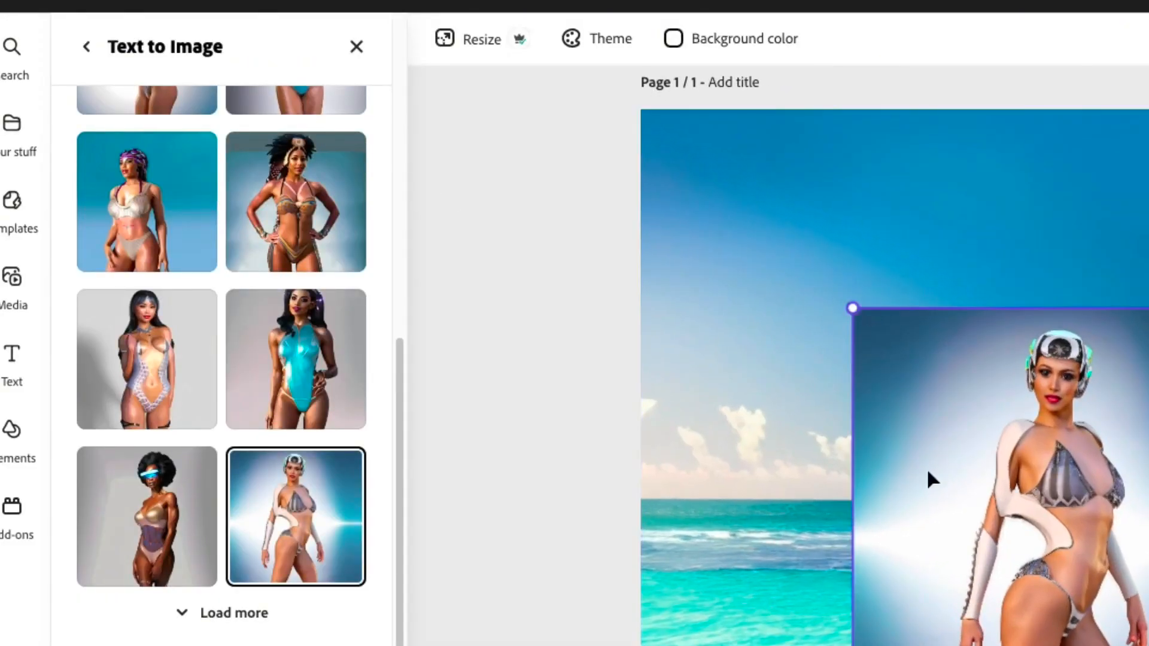
scroll(1032, 399, down, 2)
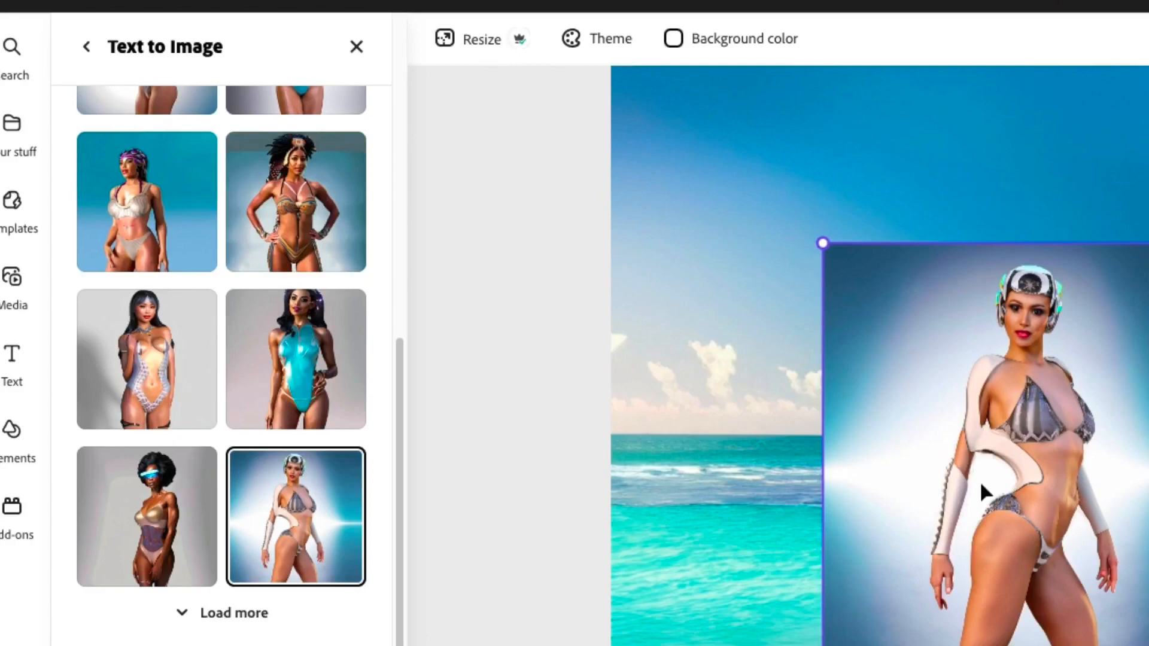
scroll(979, 480, down, 2)
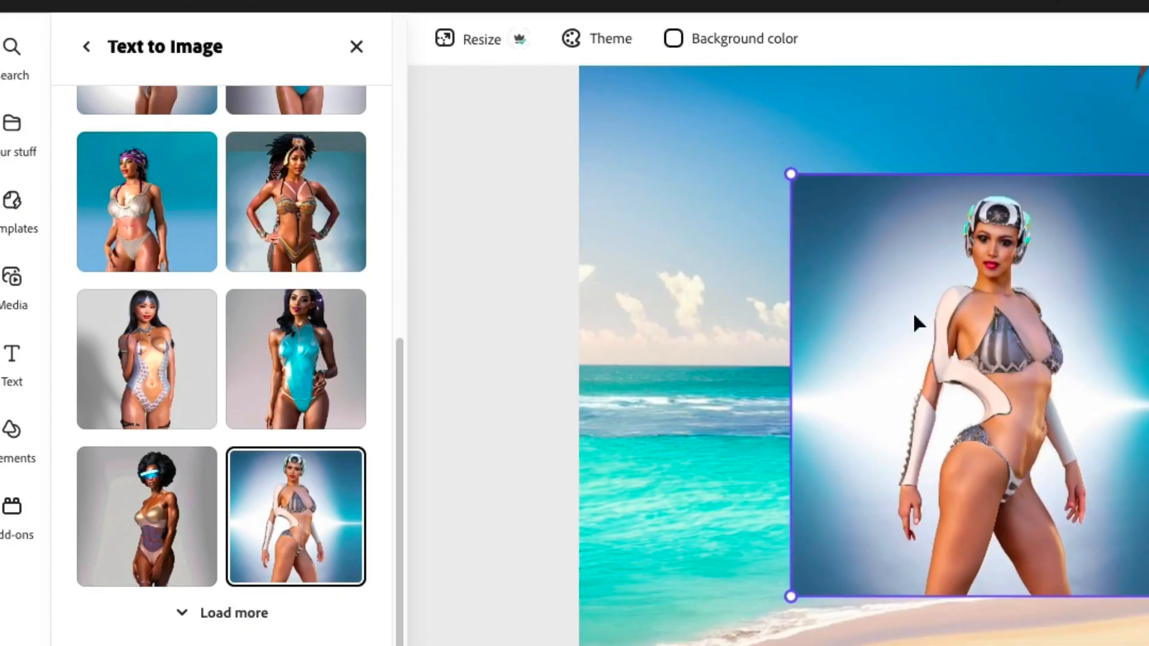
Step: Compare other variations of the woman and use the one with raised arms, black visor and blue swimsuit
click(302, 360)
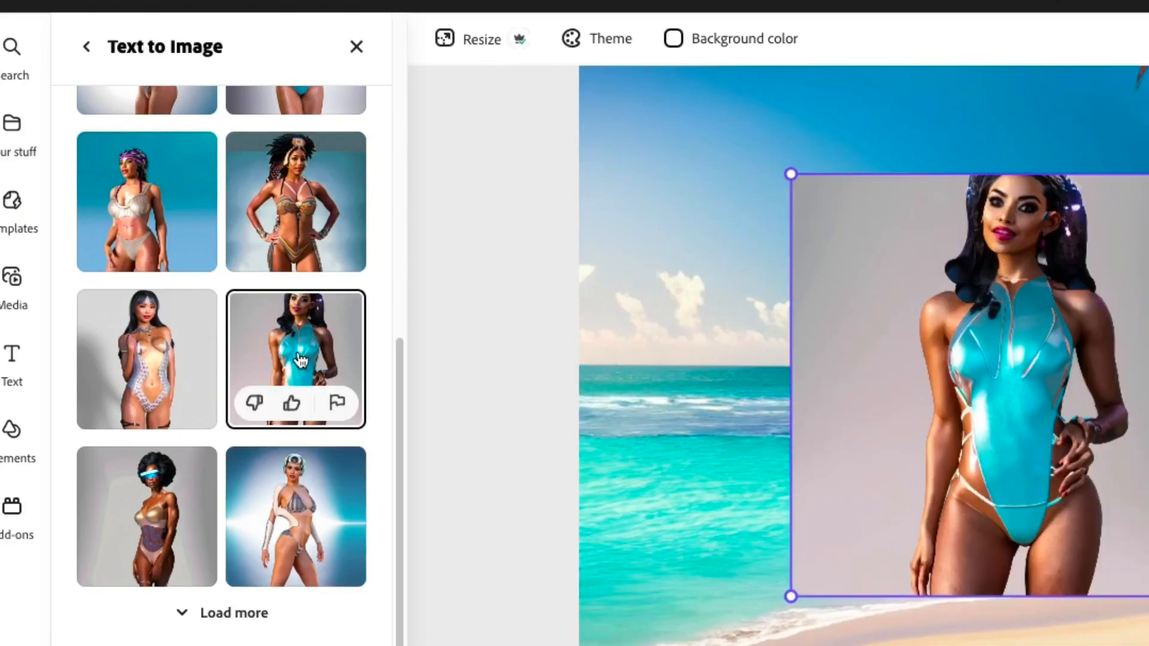
click(147, 341)
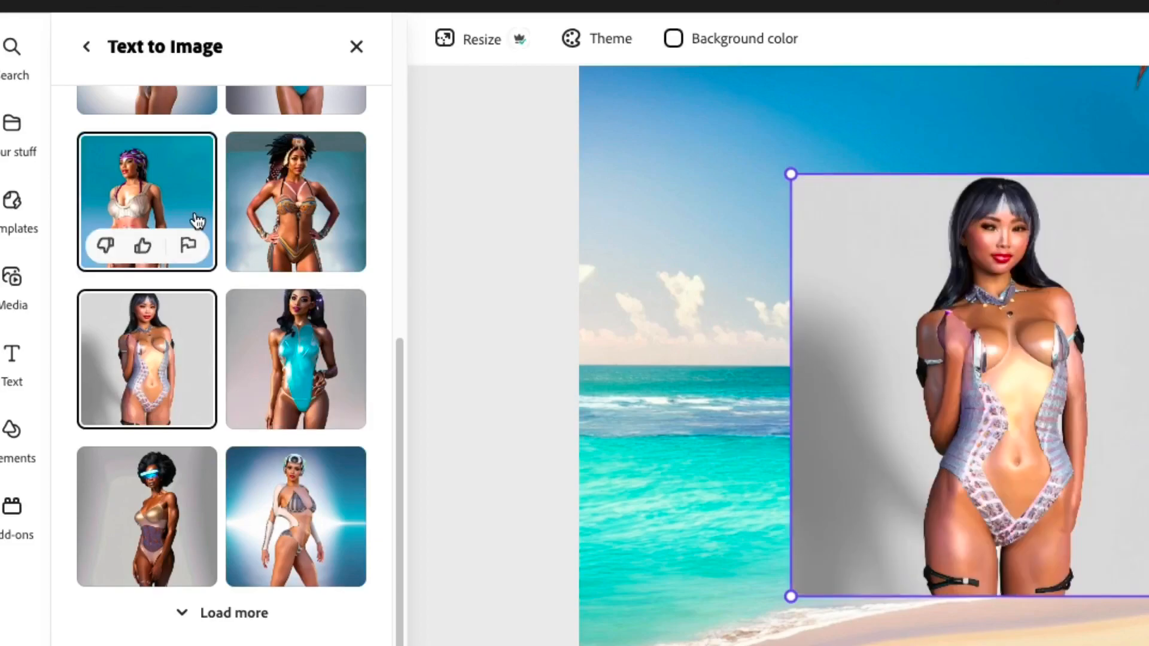
scroll(210, 214, up, 2)
click(308, 198)
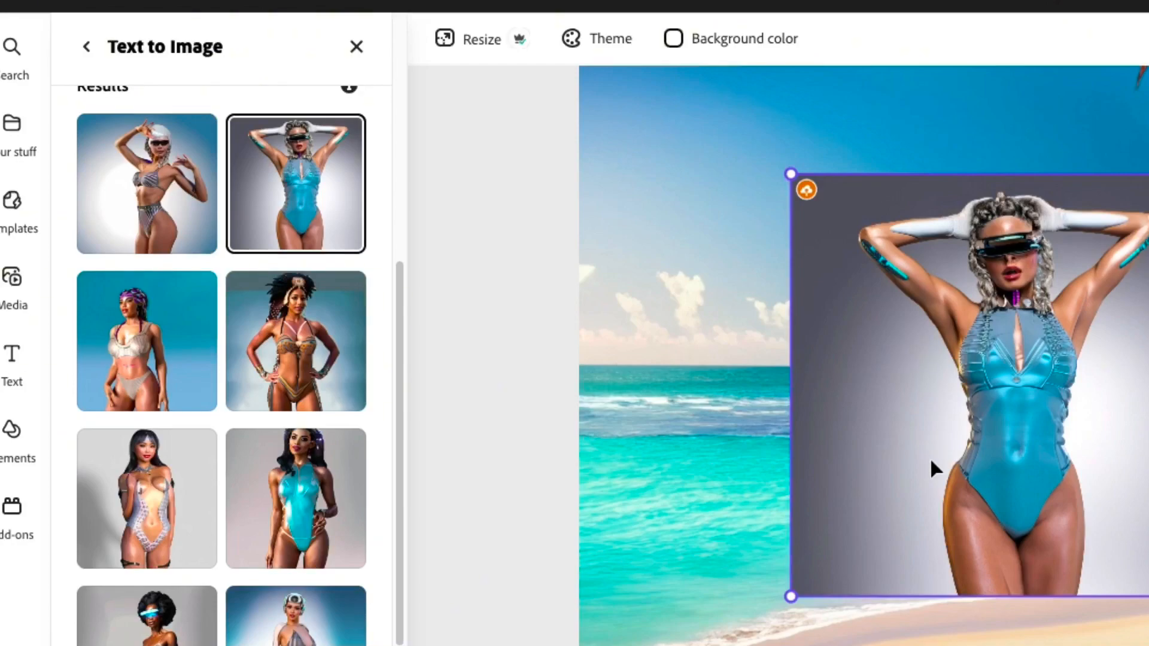
Step: Return to the woman's image settings and remove the background from her picture
scroll(217, 326, up, 4)
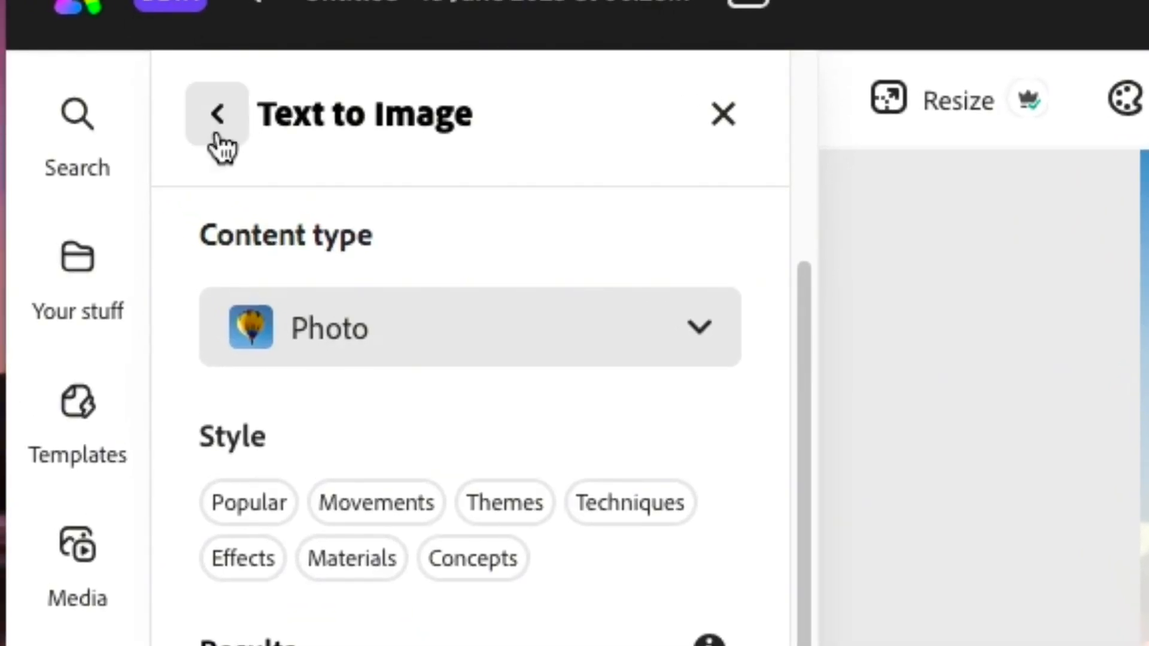
click(218, 126)
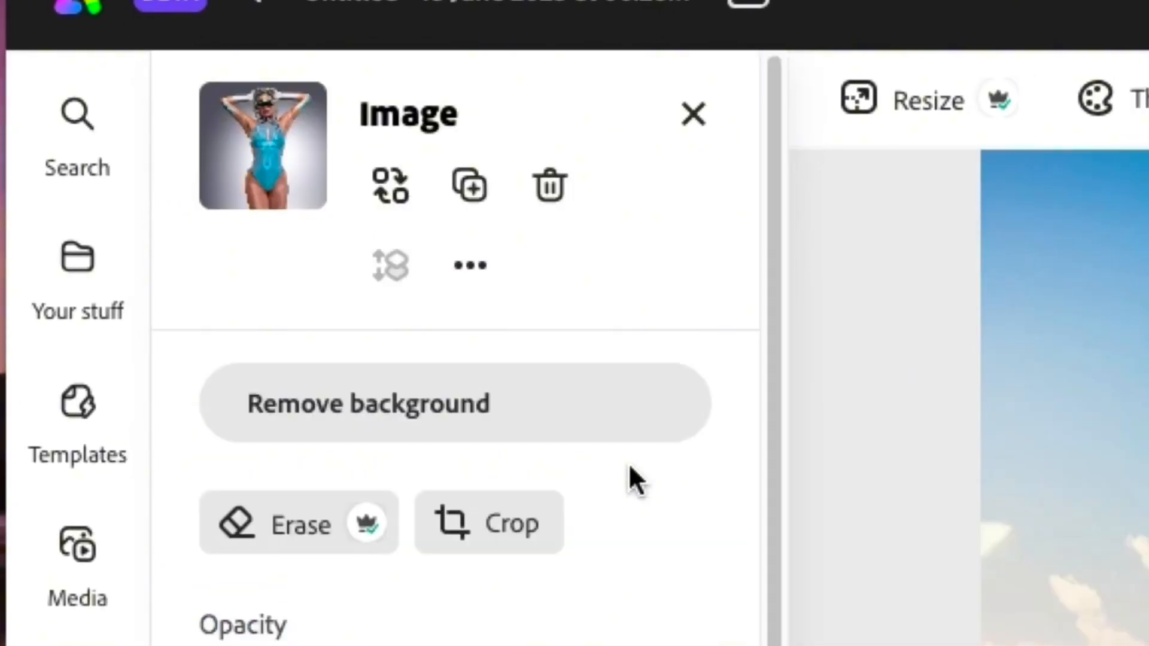
click(451, 413)
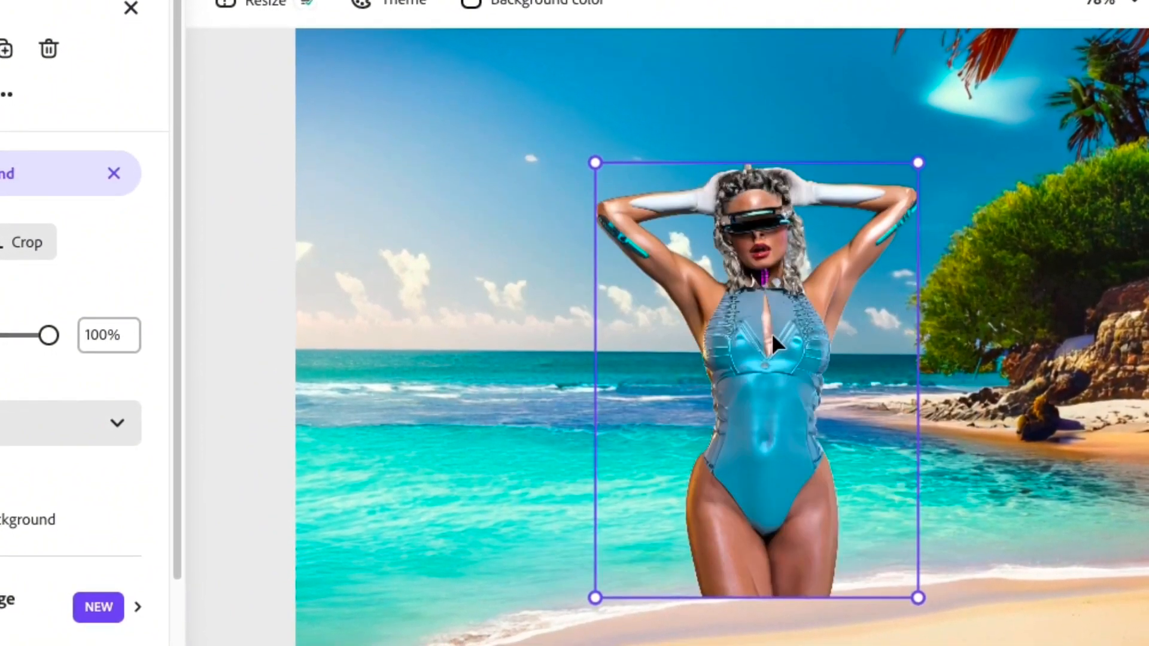
Step: Move the cut-out woman down onto the sand, enlarge her slightly and shift her left so her legs meet the page's lower edge
scroll(627, 518, down, 3)
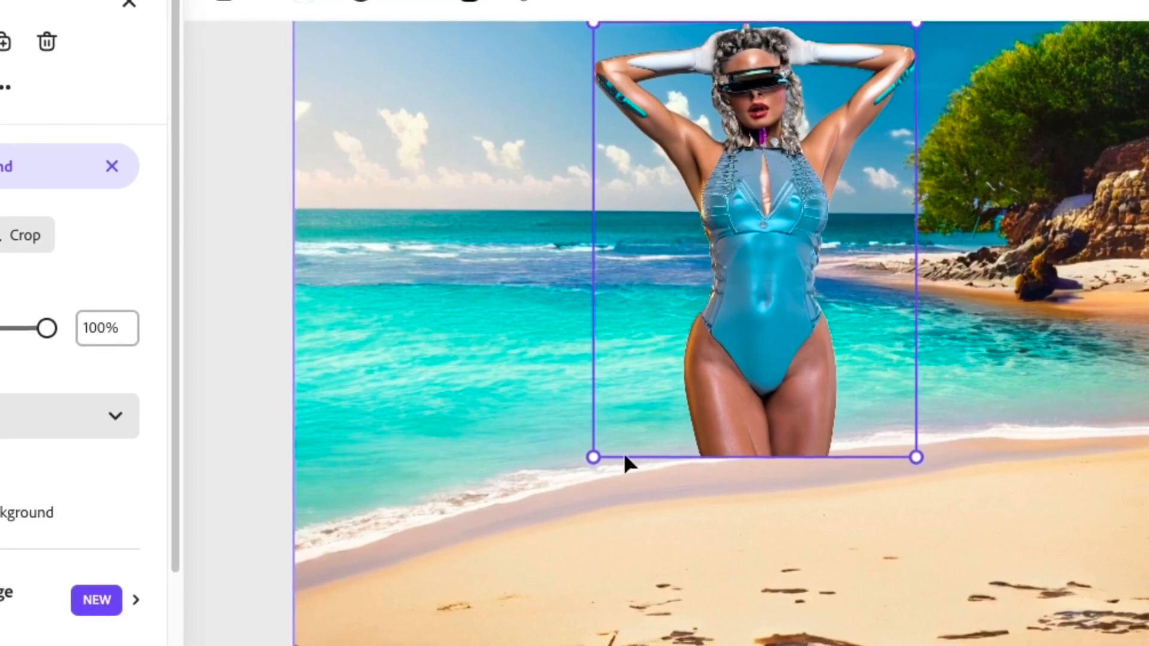
scroll(769, 451, down, 2)
drag(785, 303, 757, 595)
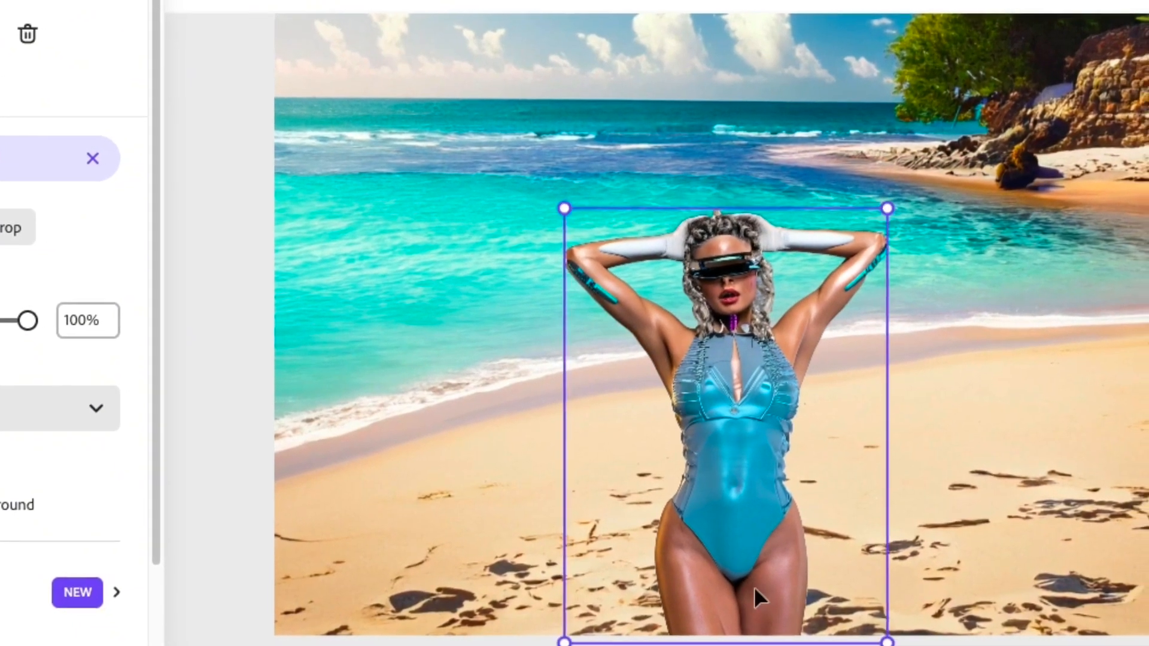
drag(862, 213, 834, 152)
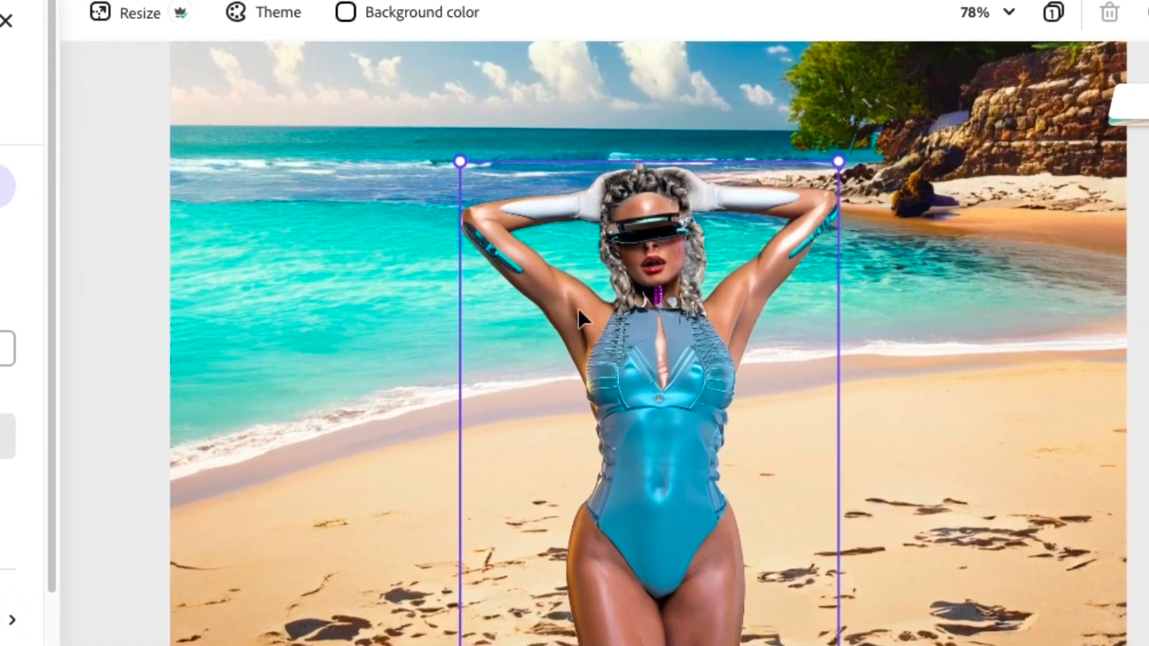
drag(681, 330, 573, 339)
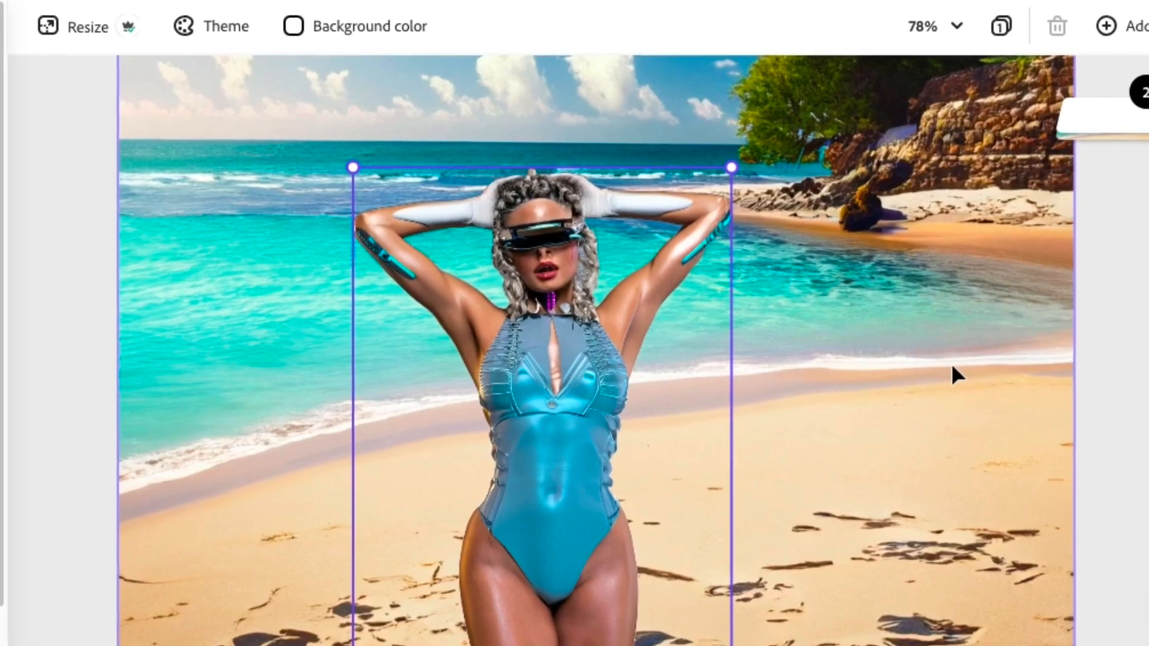
Step: Select the beach background image and browse its Basic and Duotone effects
scroll(862, 402, down, 5)
click(850, 405)
scroll(847, 405, up, 3)
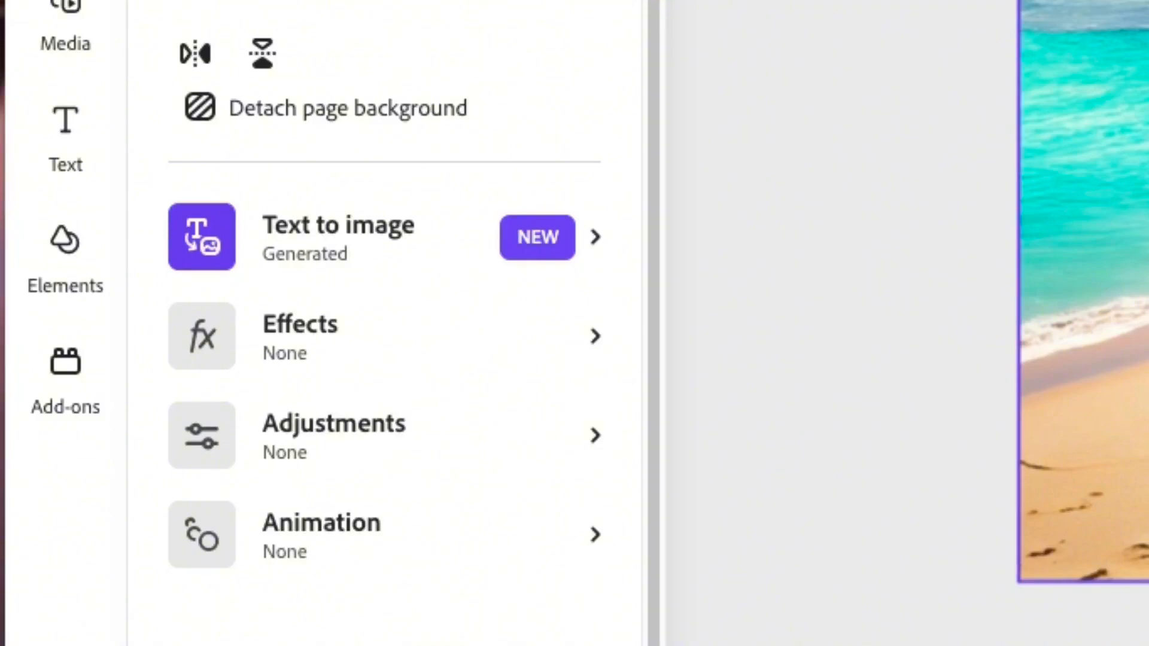
scroll(1084, 323, up, 1)
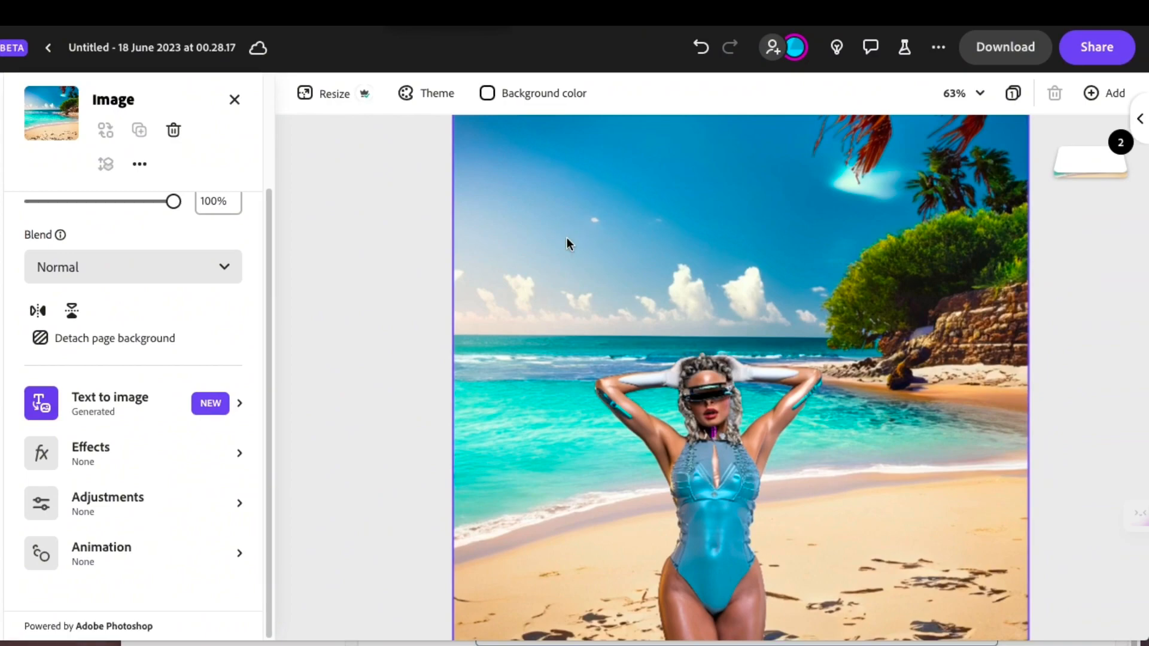
scroll(566, 238, up, 1)
scroll(566, 238, down, 2)
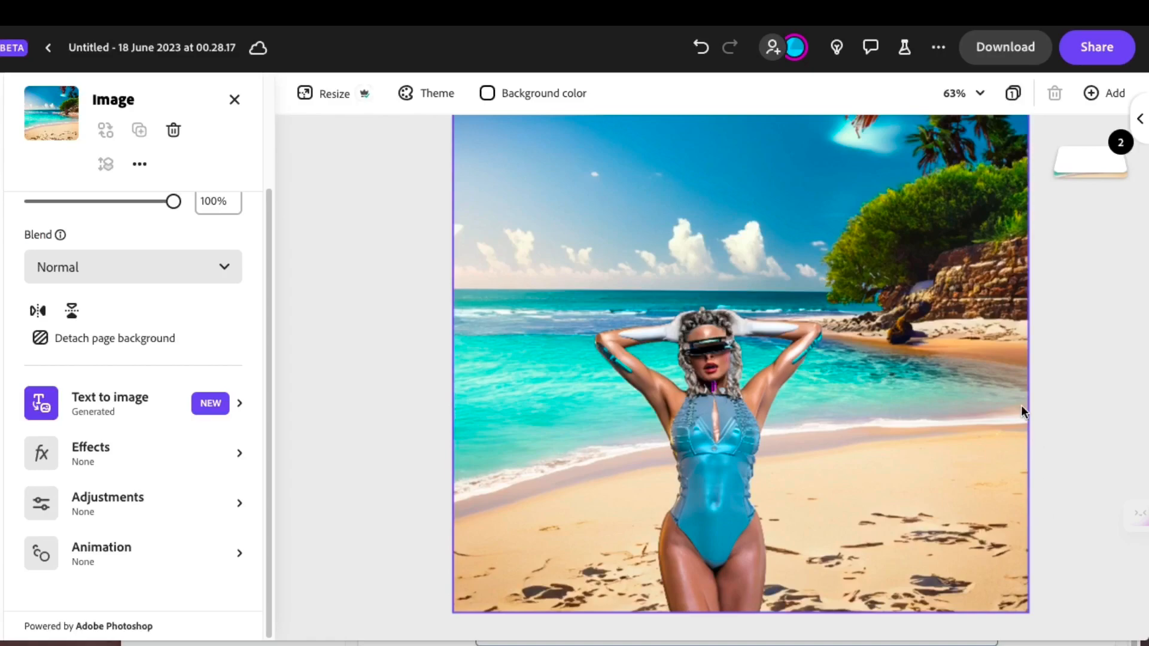
click(103, 456)
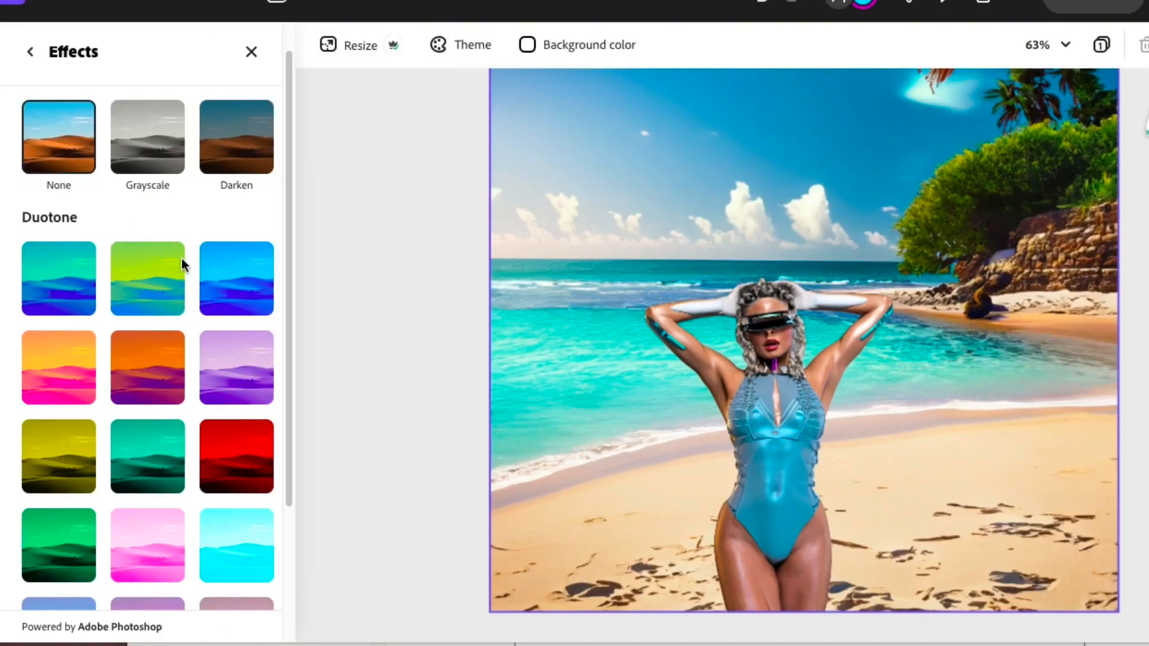
scroll(181, 257, down, 3)
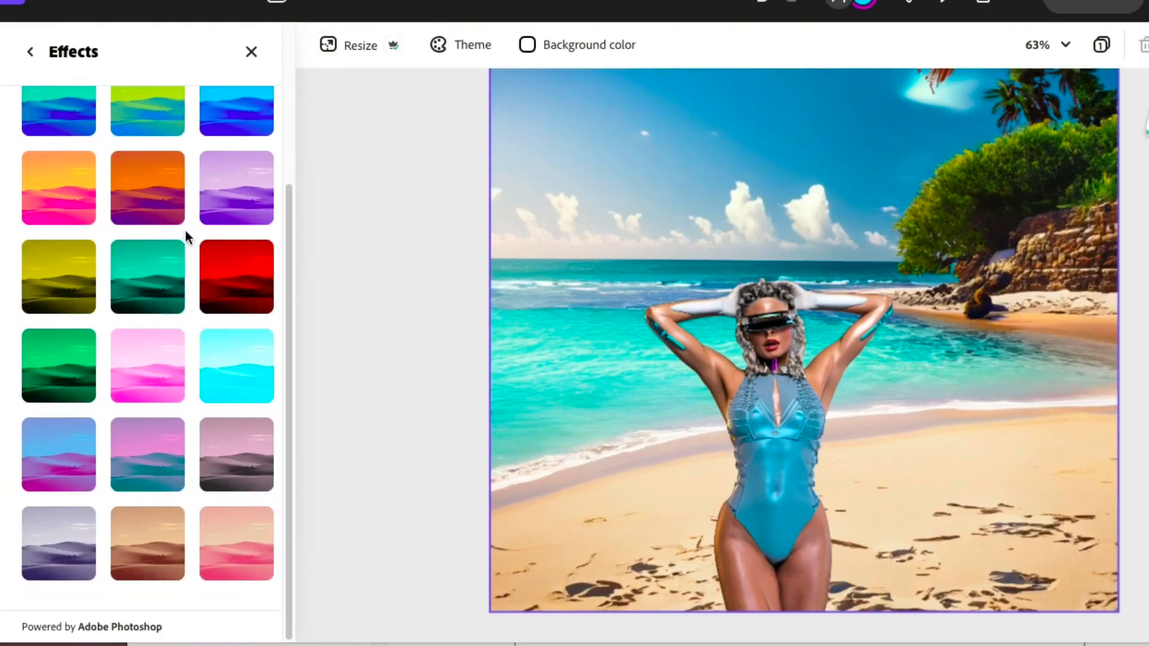
scroll(186, 236, up, 3)
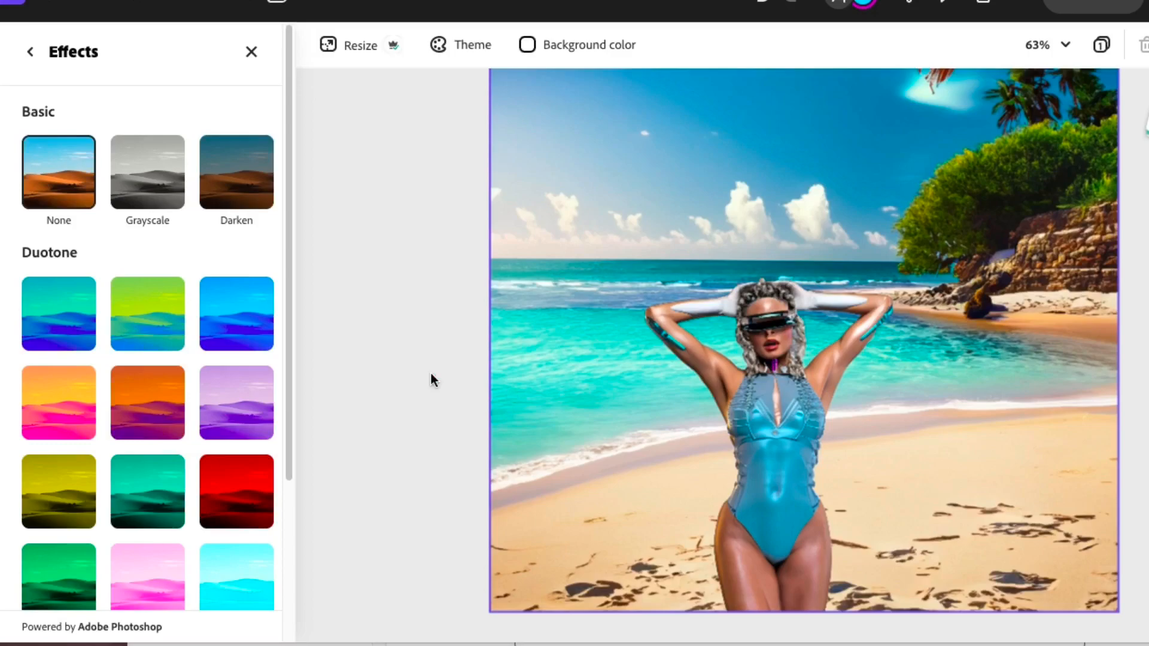
scroll(121, 226, down, 3)
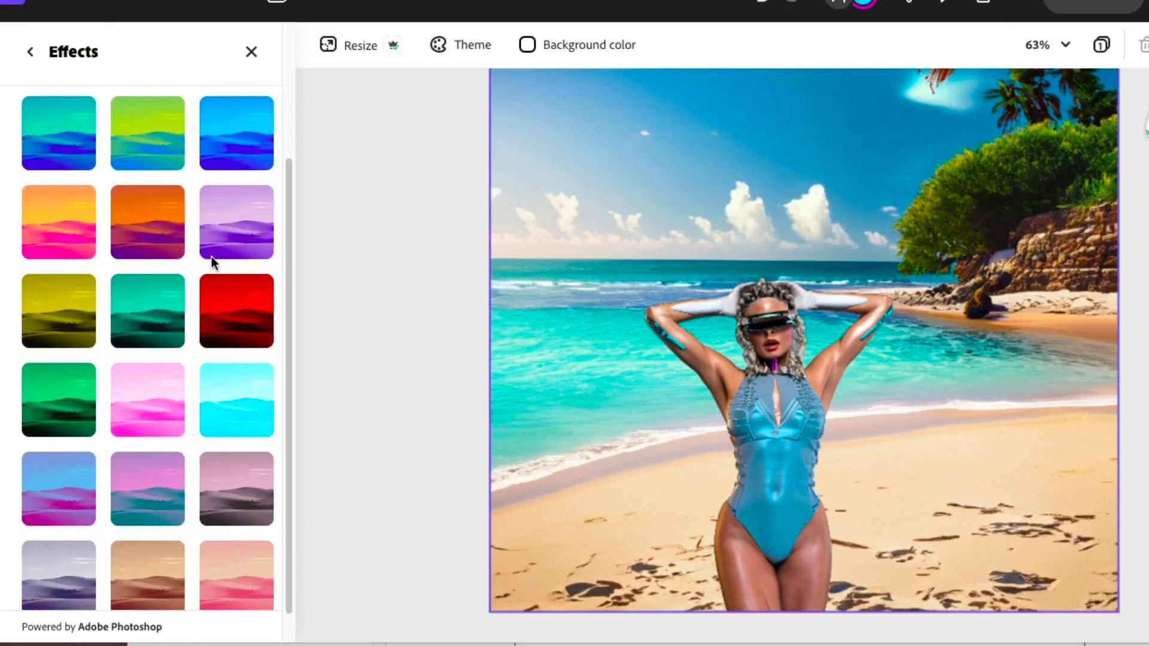
scroll(203, 288, up, 3)
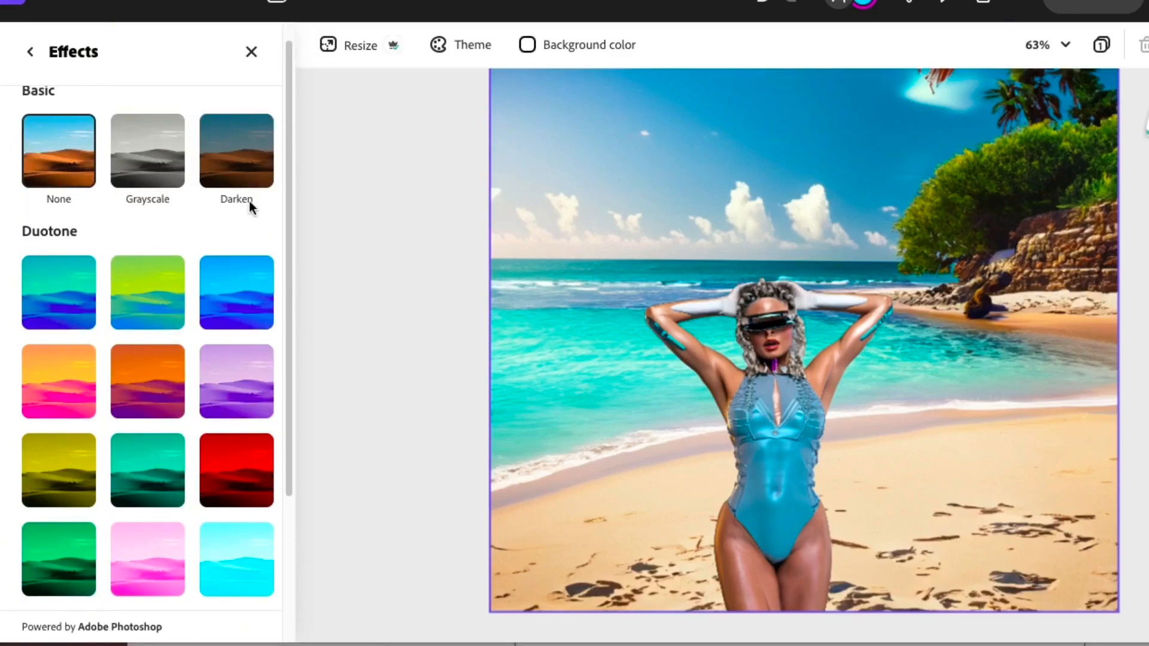
Step: Try blue, orange, red and muted pink Duotone effects on the beach background image
click(149, 318)
click(235, 323)
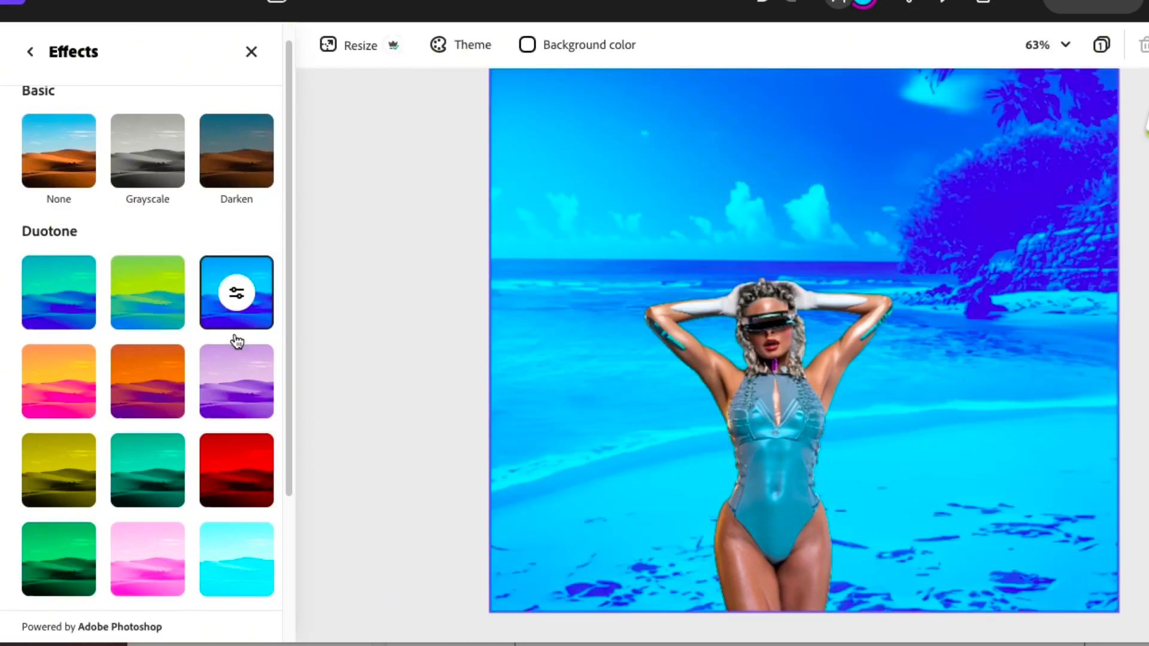
click(230, 386)
click(148, 392)
click(150, 470)
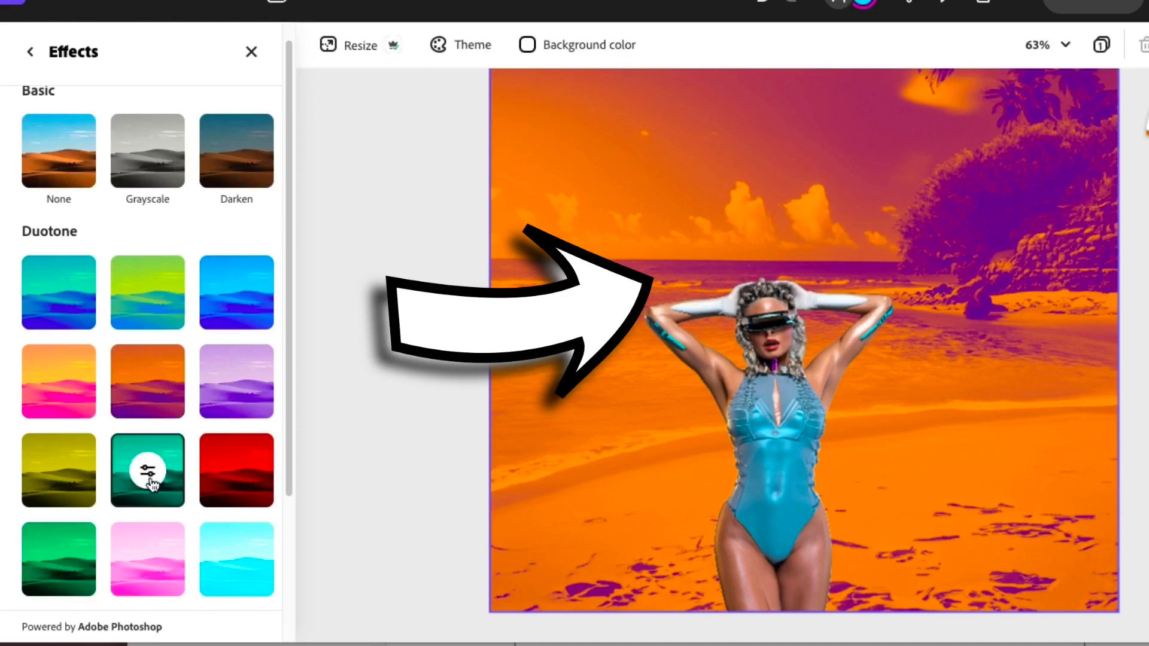
click(233, 486)
scroll(231, 482, down, 3)
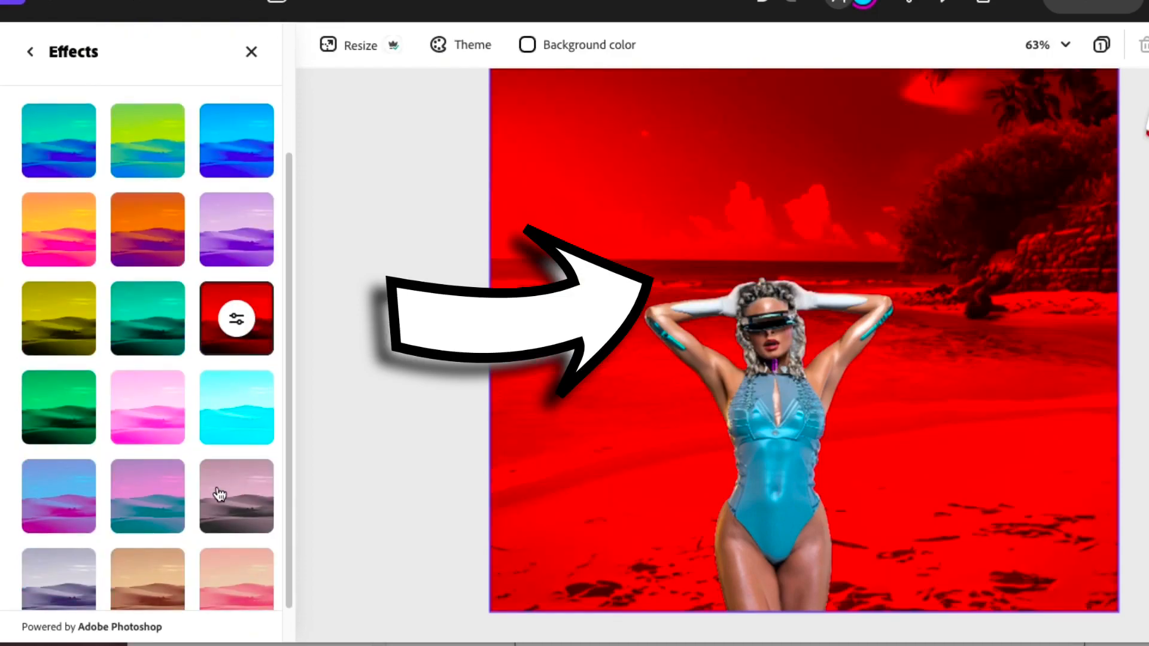
click(221, 492)
scroll(185, 336, up, 5)
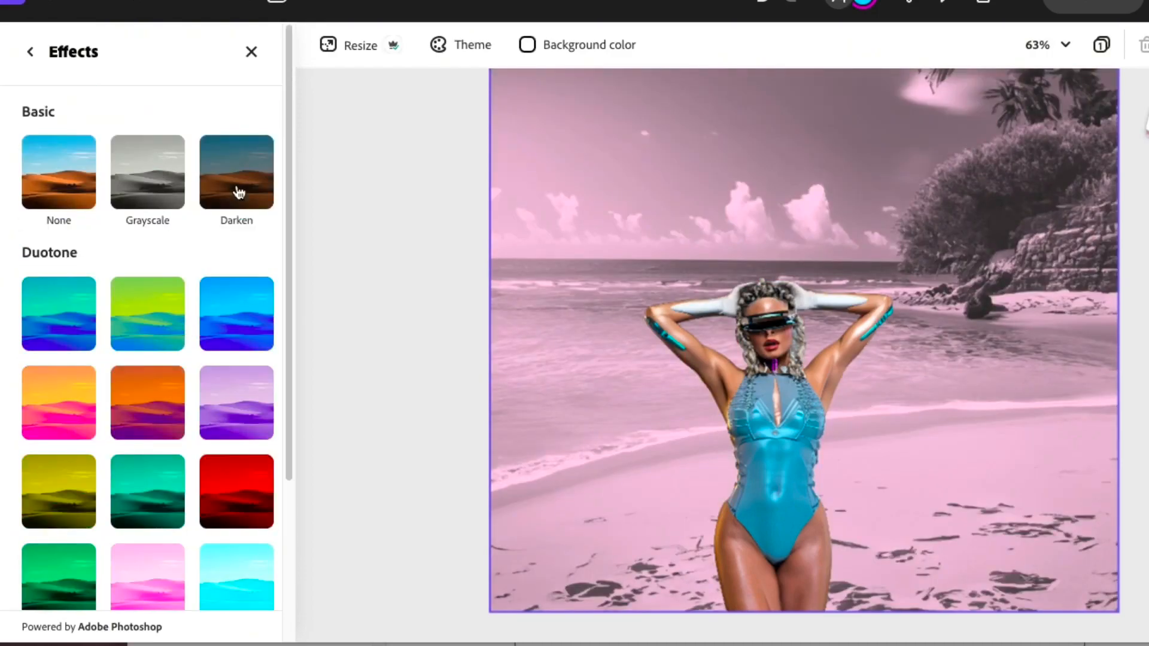
Step: Apply the Darken effect to the beach background at intensity 21 and return to its image settings
click(237, 190)
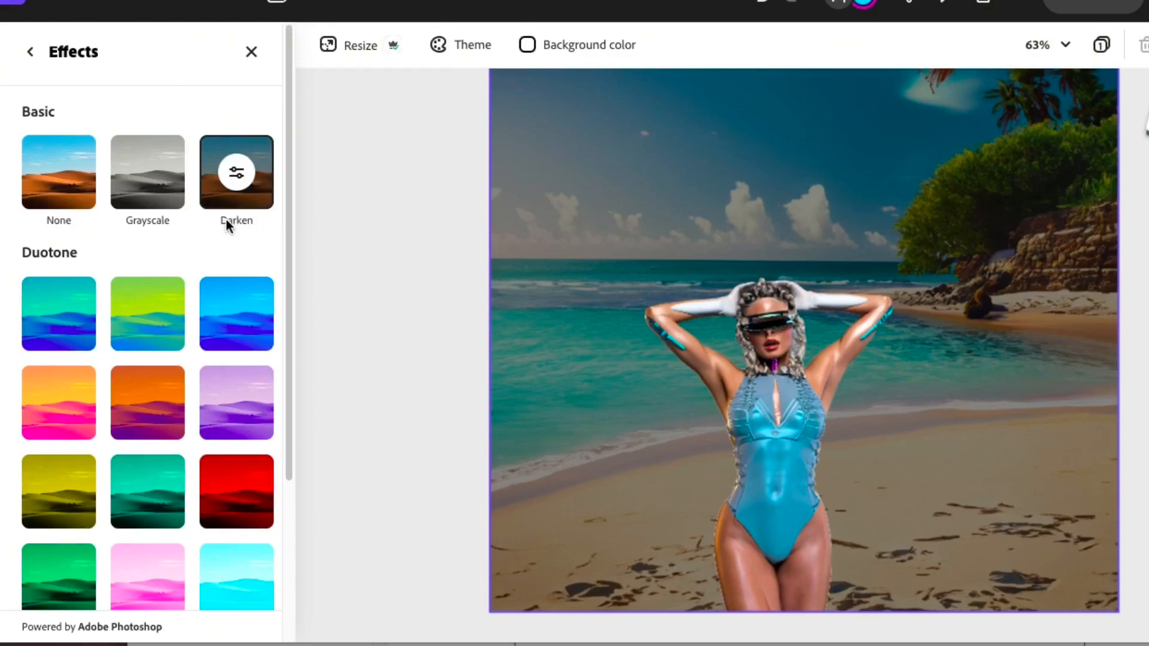
click(237, 188)
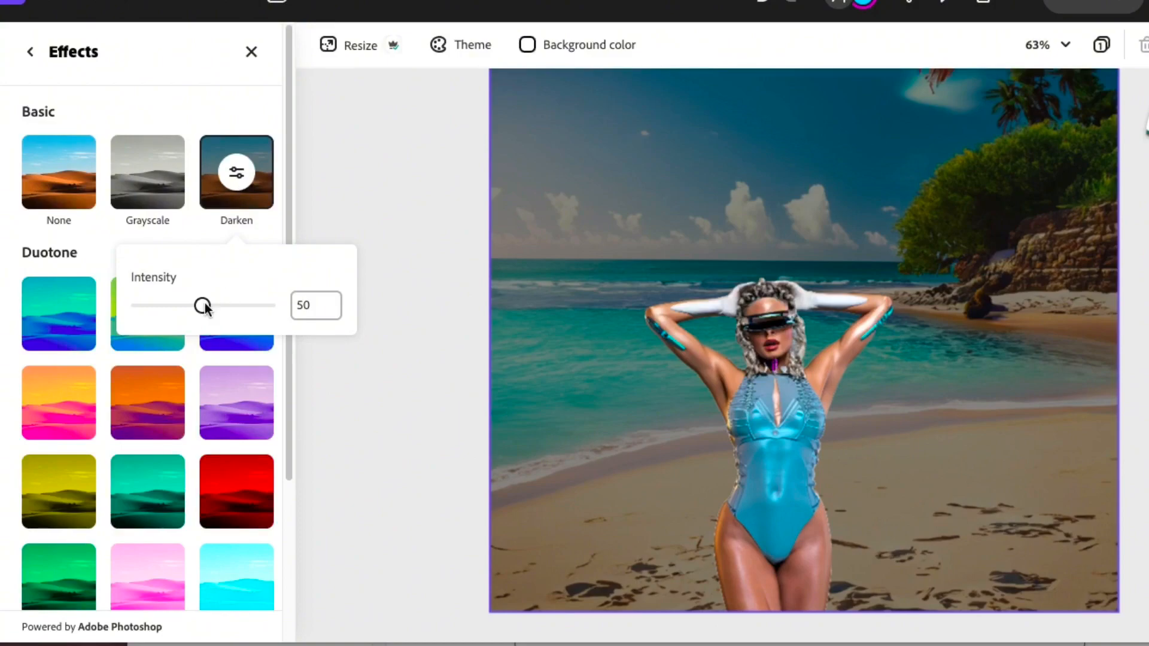
drag(201, 306, 161, 311)
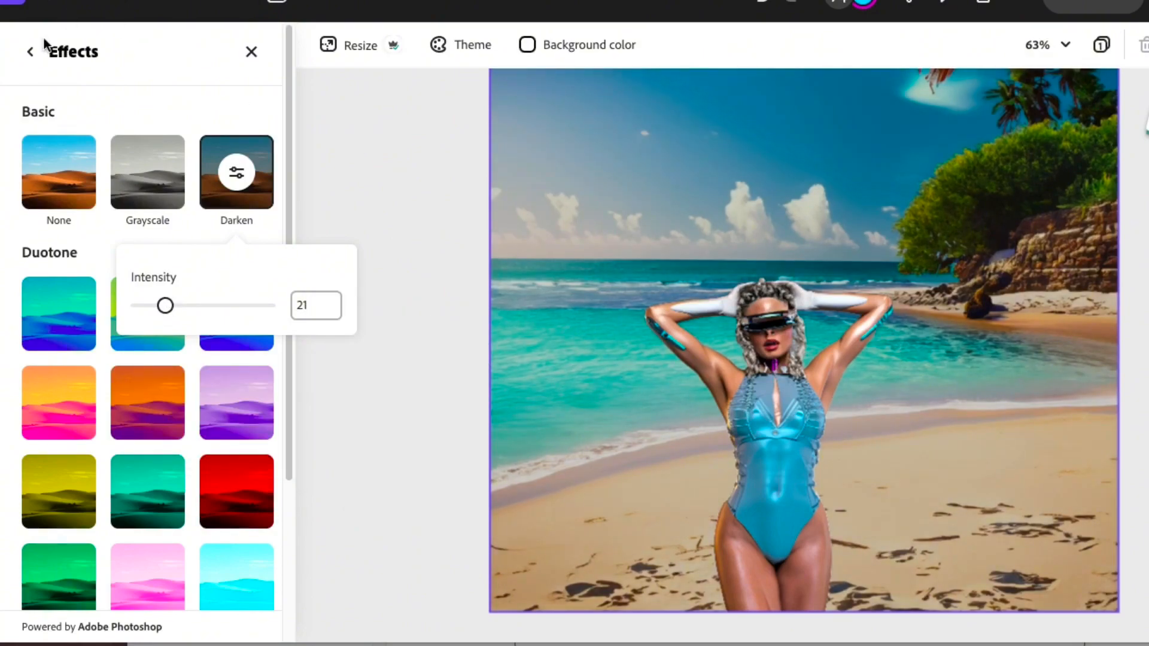
click(30, 55)
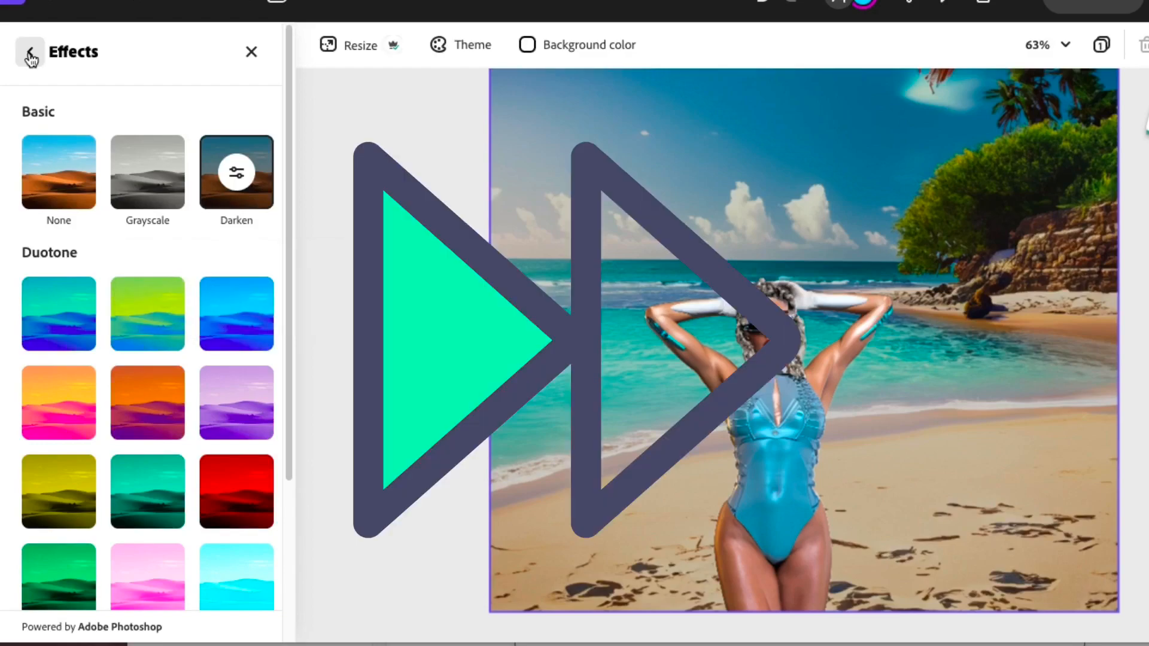
click(30, 57)
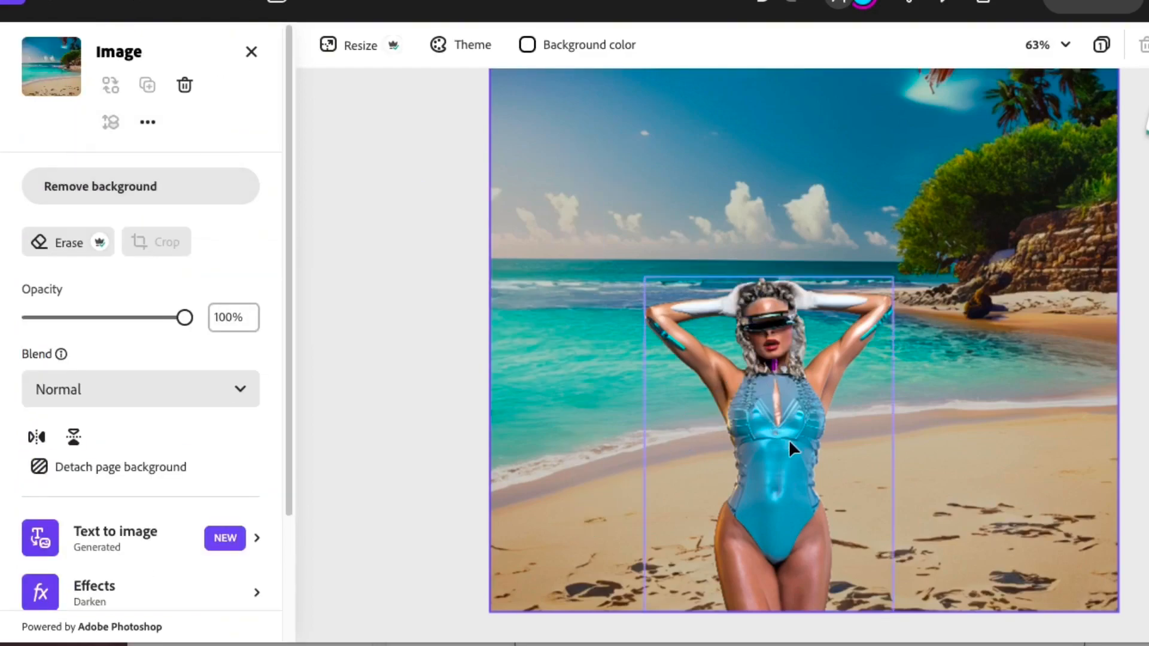
Step: Try Duotone, Darken and Grayscale effects on the cut-out woman and set her effect back to None
click(790, 445)
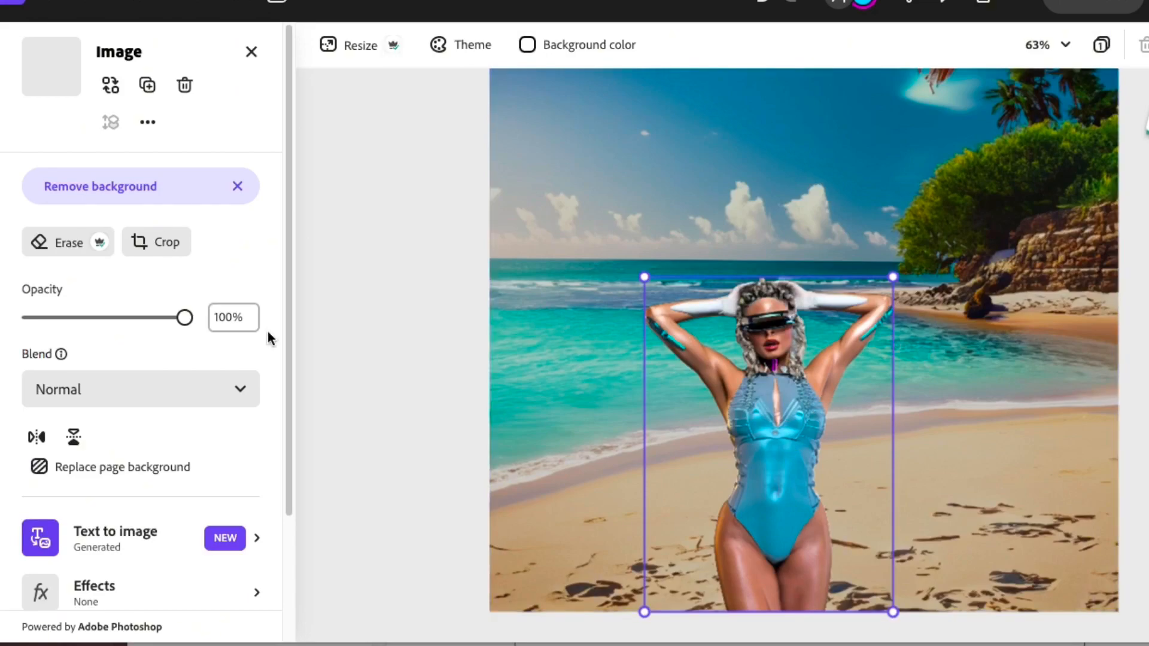
scroll(157, 411, down, 3)
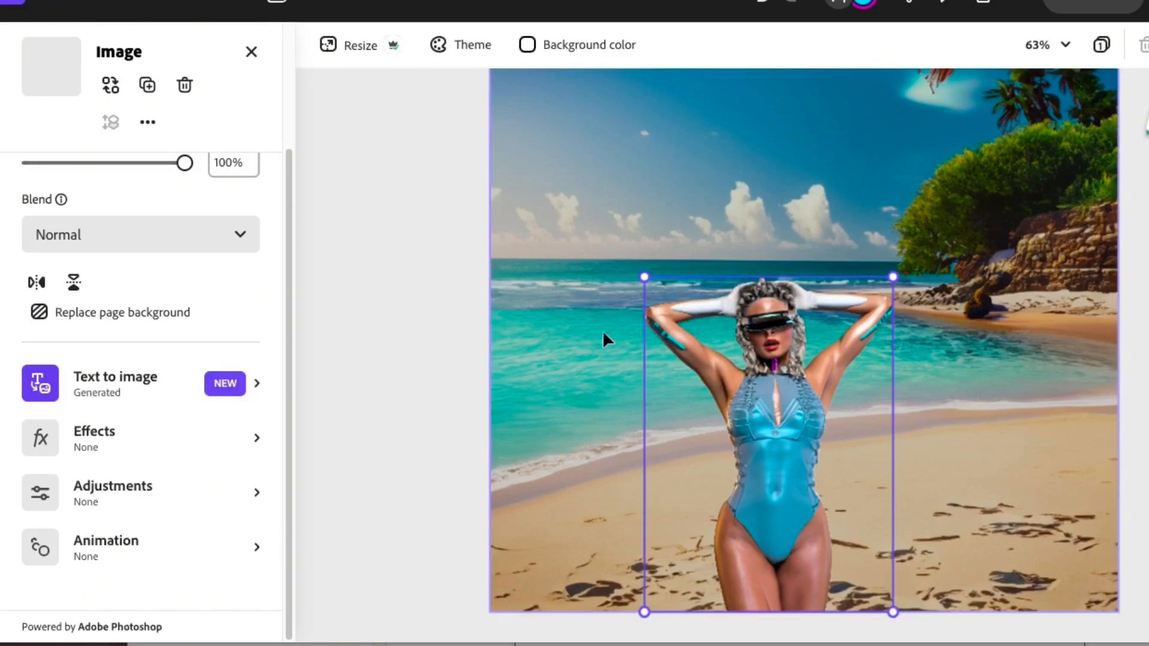
click(123, 446)
scroll(149, 257, down, 1)
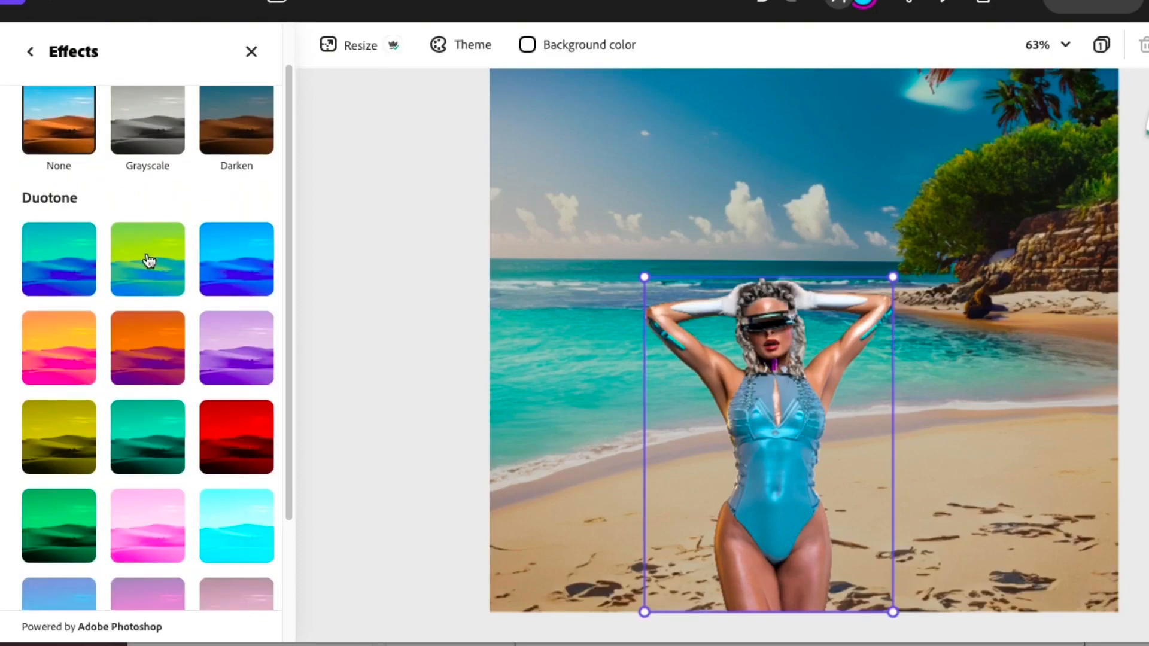
click(151, 258)
click(239, 263)
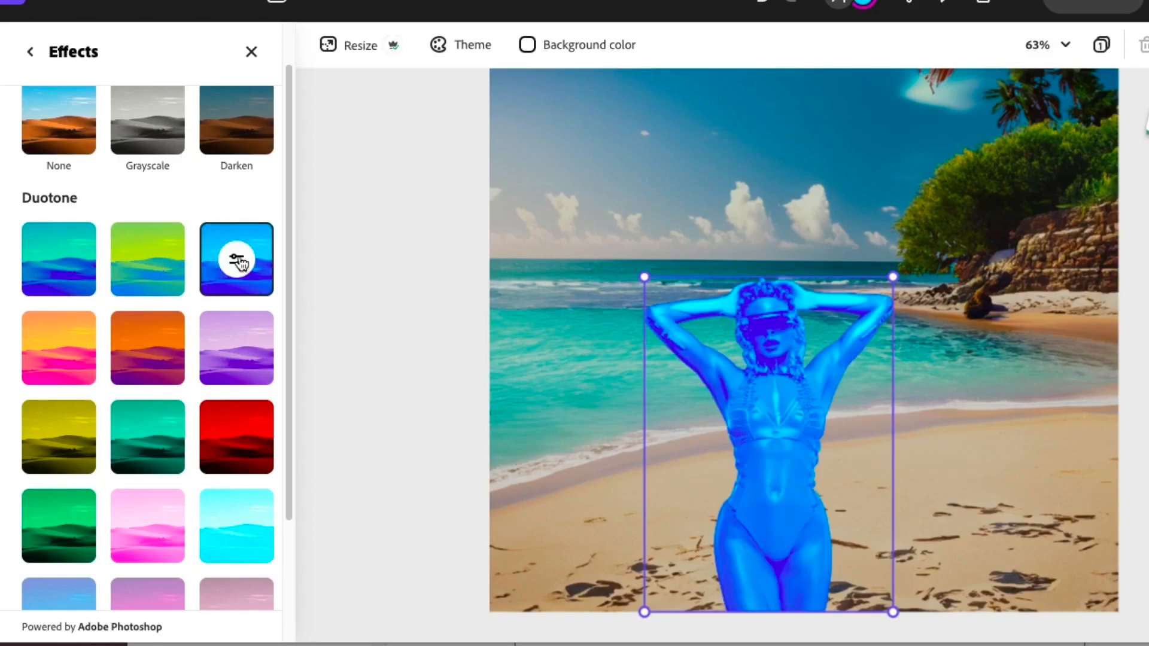
click(239, 117)
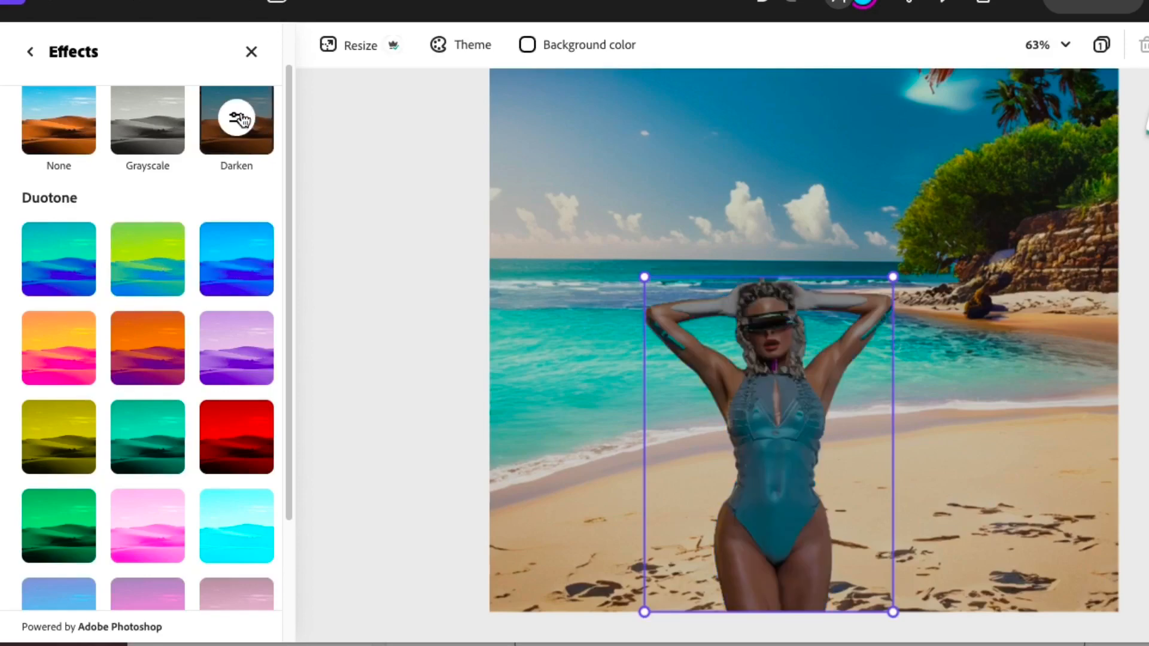
click(148, 132)
click(66, 131)
scroll(192, 233, up, 1)
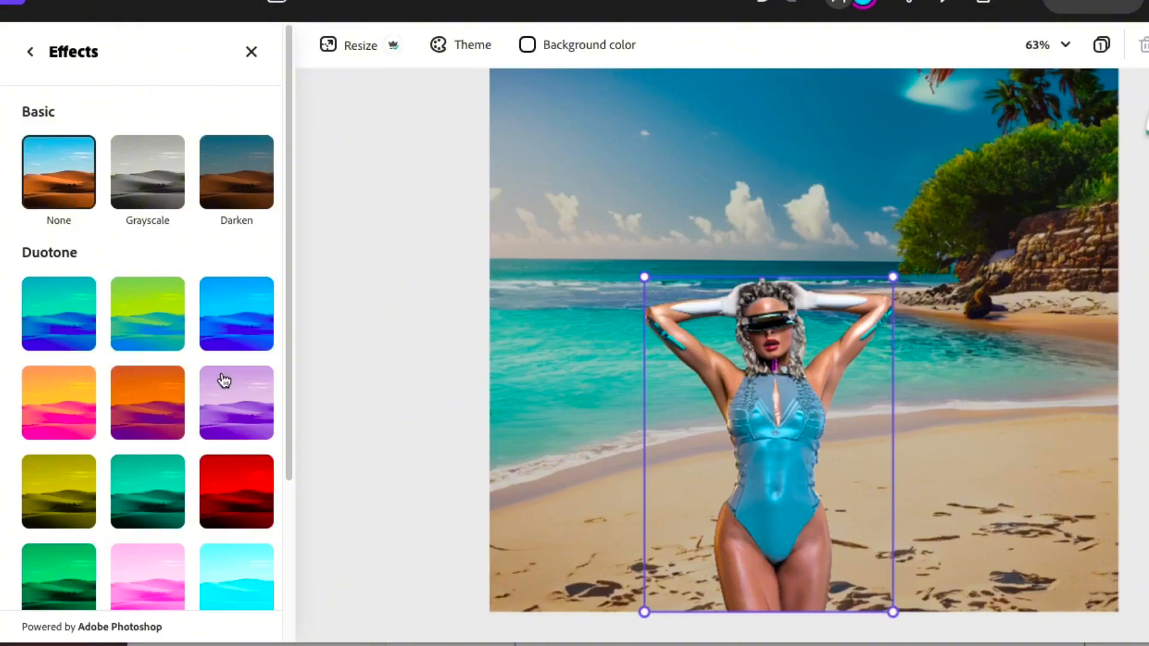
scroll(161, 297, down, 4)
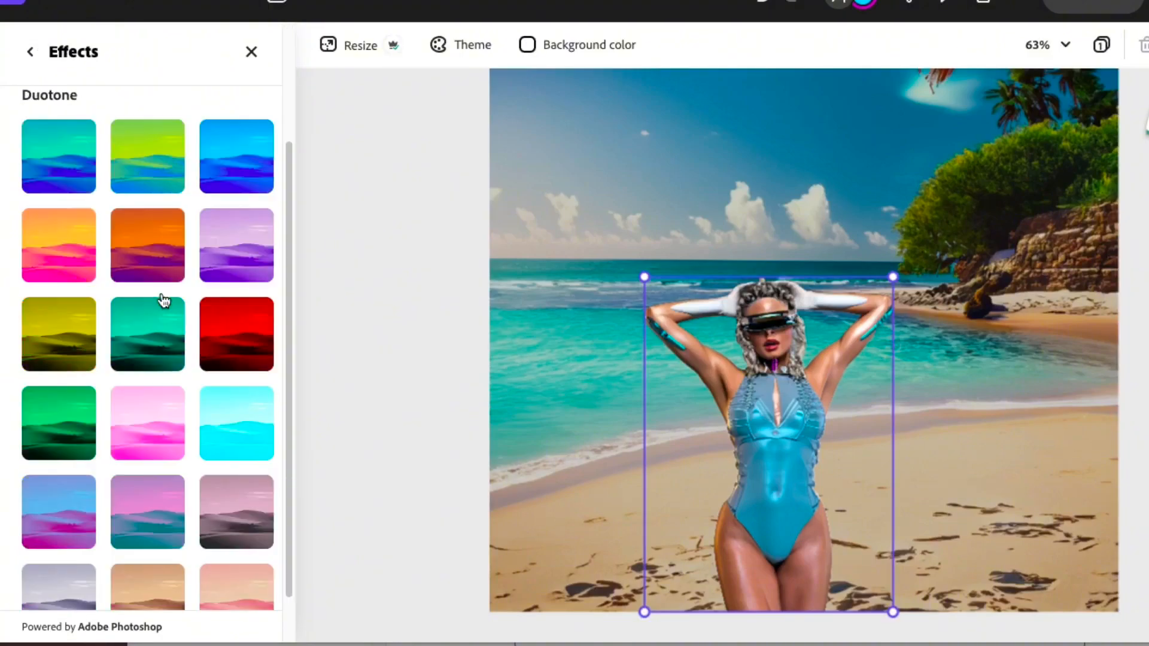
scroll(163, 301, up, 4)
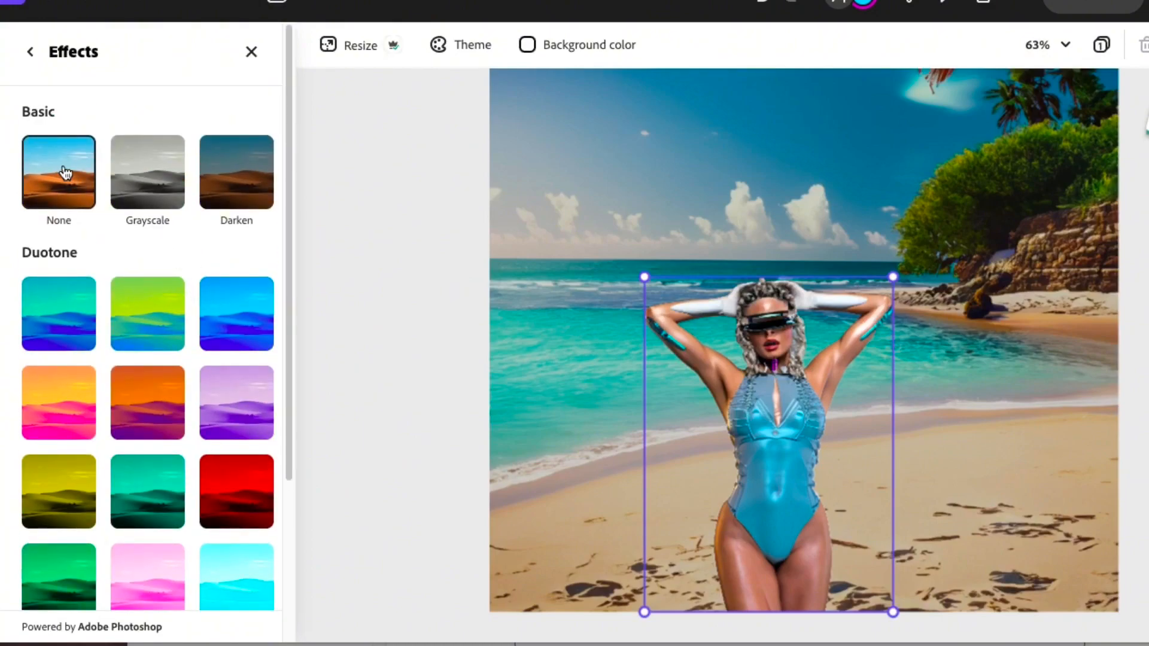
Step: Adjust the woman's image with brightness 31 and contrast 72
click(30, 52)
scroll(142, 324, down, 3)
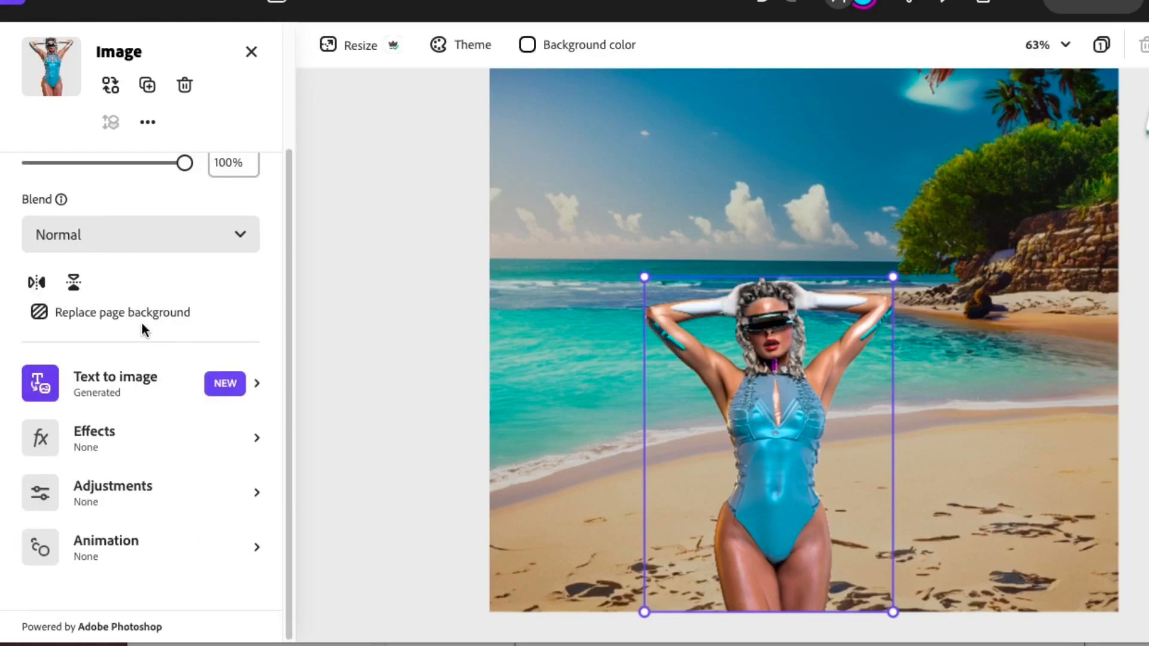
click(128, 502)
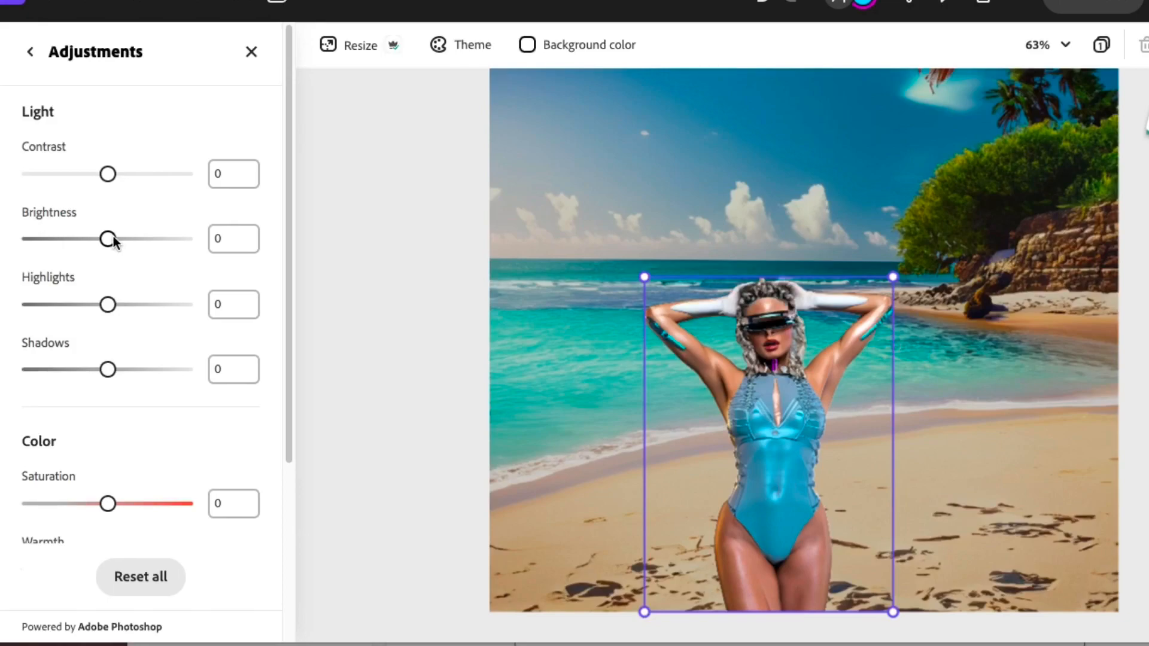
click(124, 238)
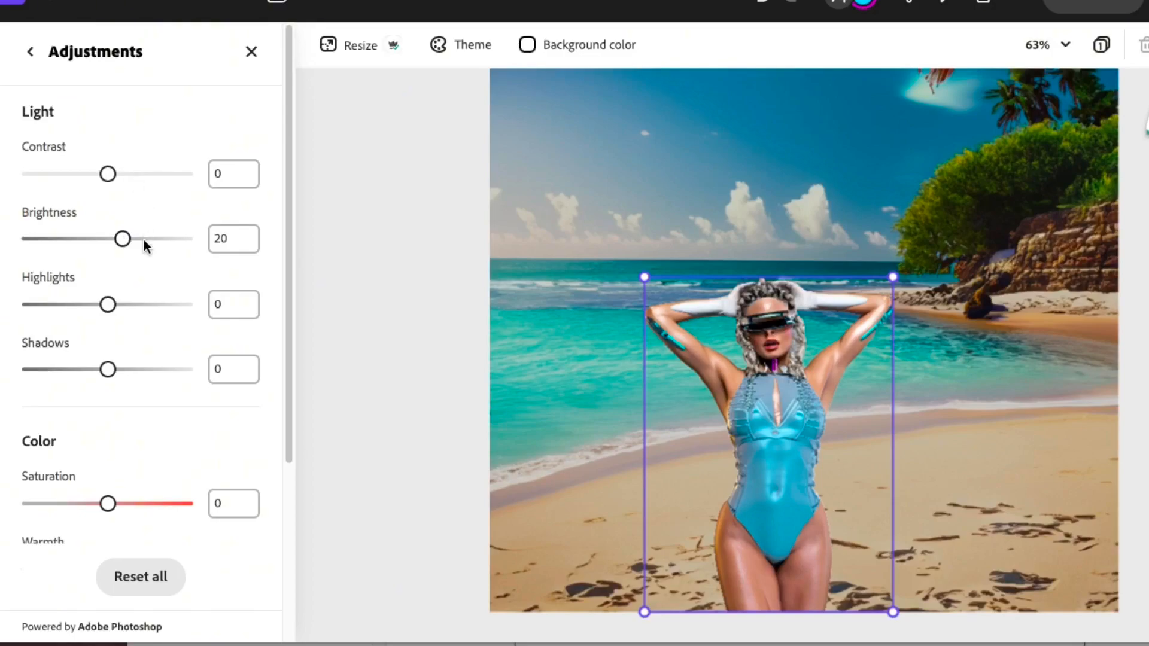
mouse_move(123, 239)
mouse_down()
mouse_move(145, 242)
mouse_move(131, 240)
mouse_up()
drag(104, 179, 169, 185)
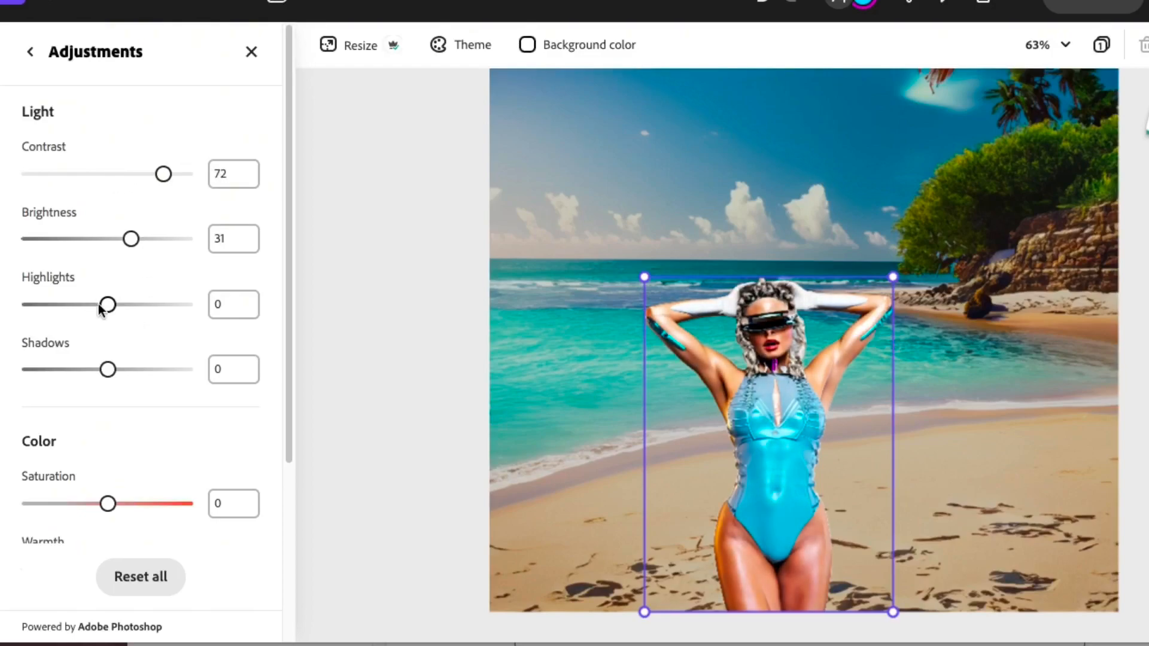
Step: Set the woman's highlights to 17 and shadows to 30, and return to her image settings
mouse_move(107, 304)
mouse_down()
mouse_move(143, 305)
mouse_move(78, 305)
mouse_move(121, 305)
mouse_up()
drag(105, 371, 131, 382)
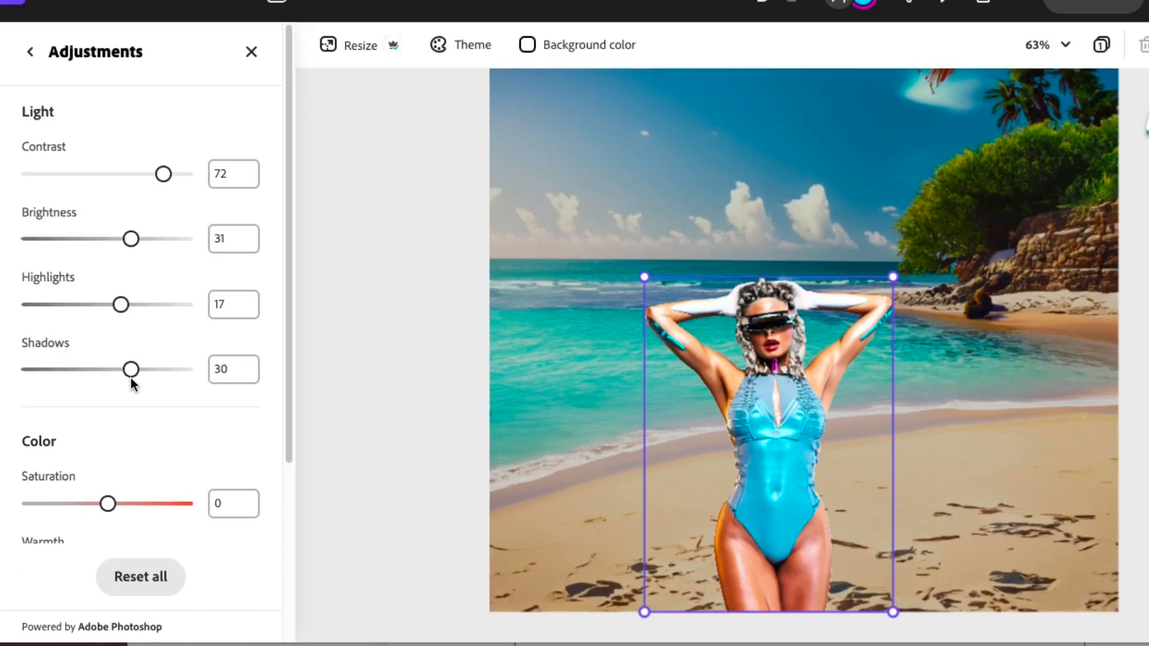
scroll(200, 438, down, 4)
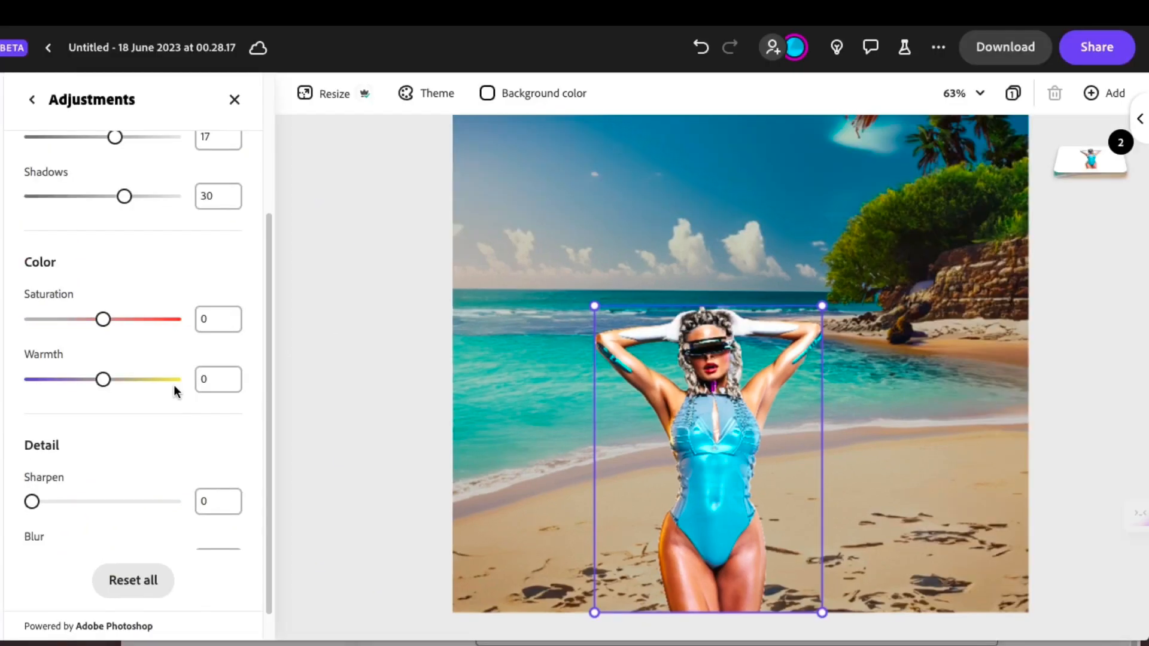
scroll(203, 300, up, 3)
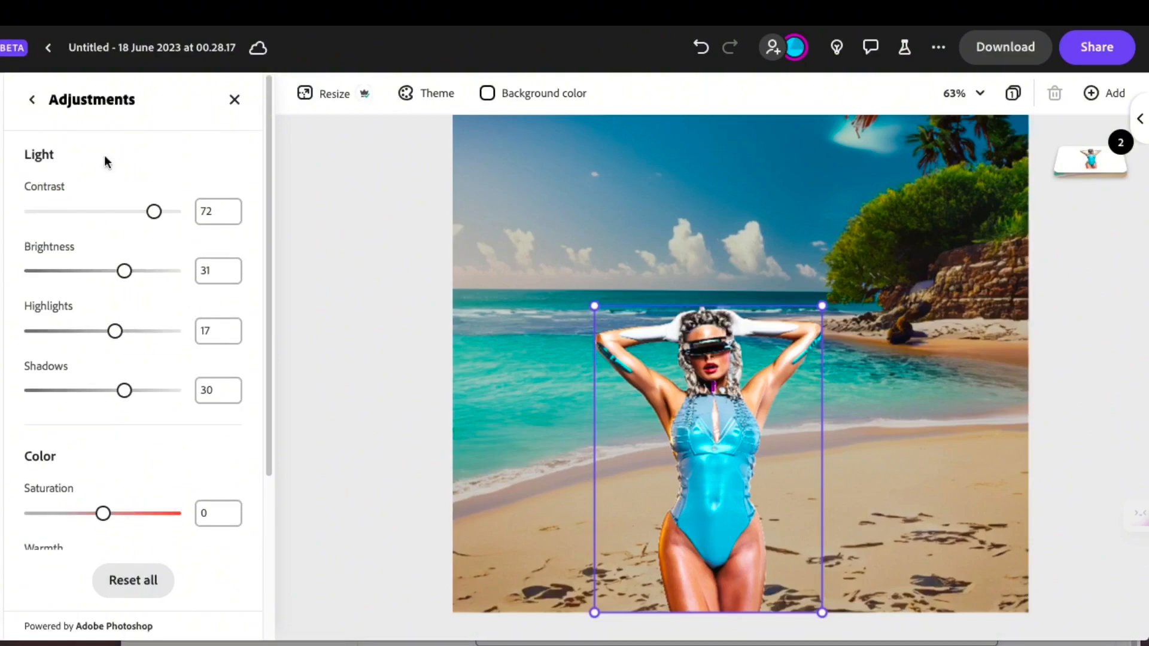
click(32, 99)
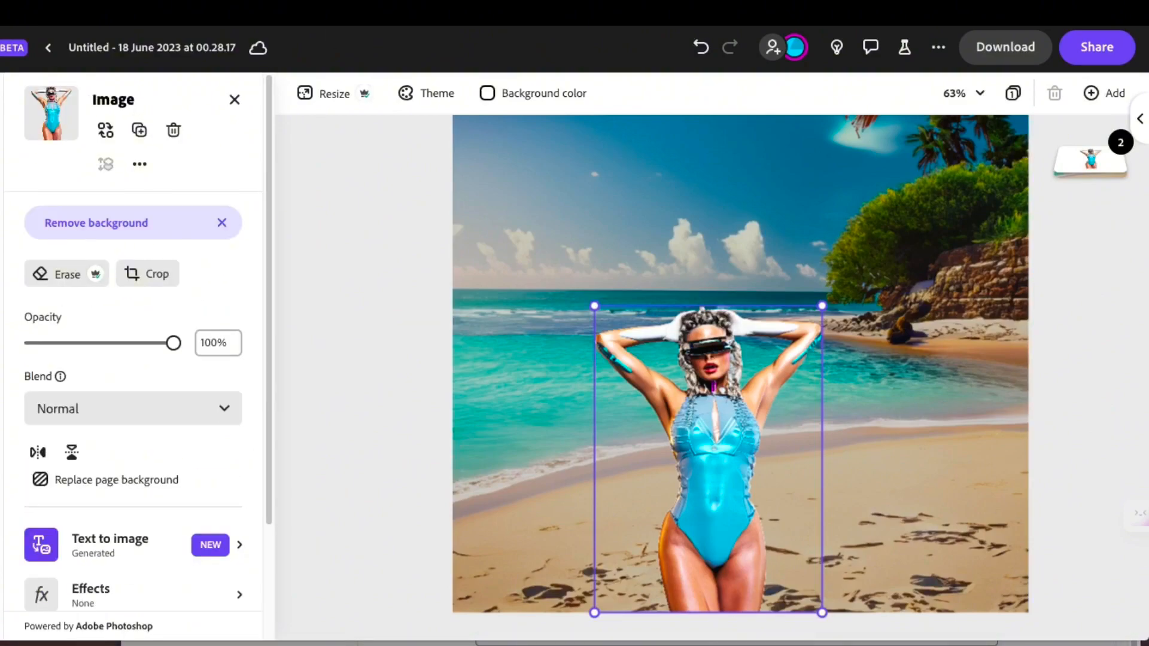
Step: Add a new text box to the page
scroll(370, 137, down, 2)
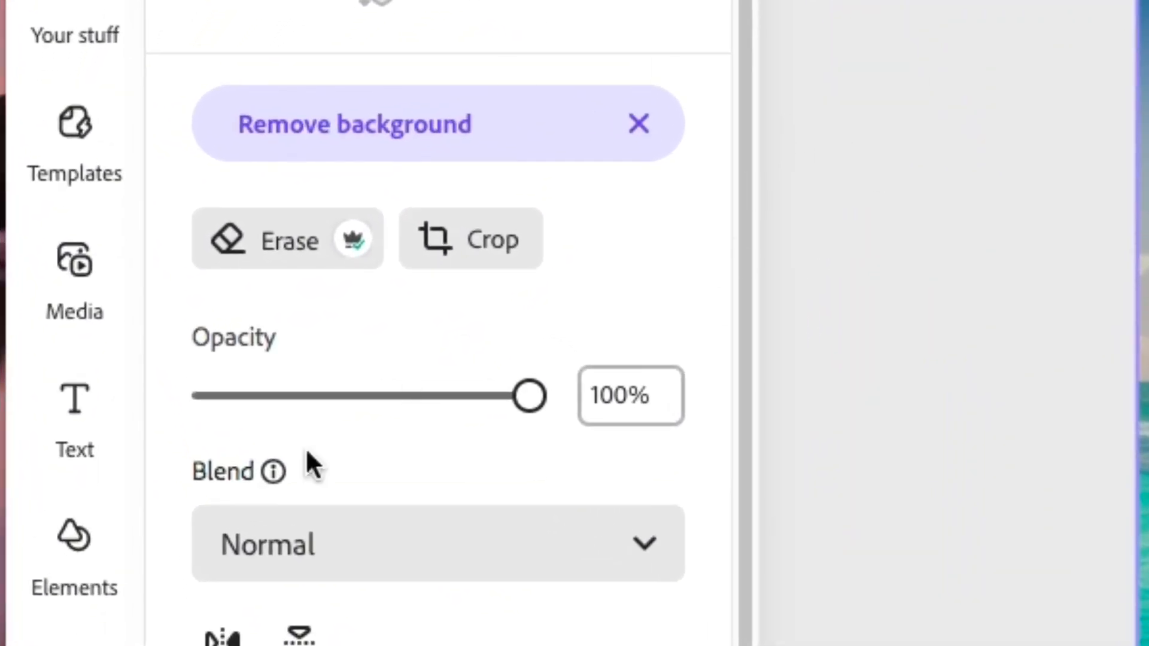
click(73, 422)
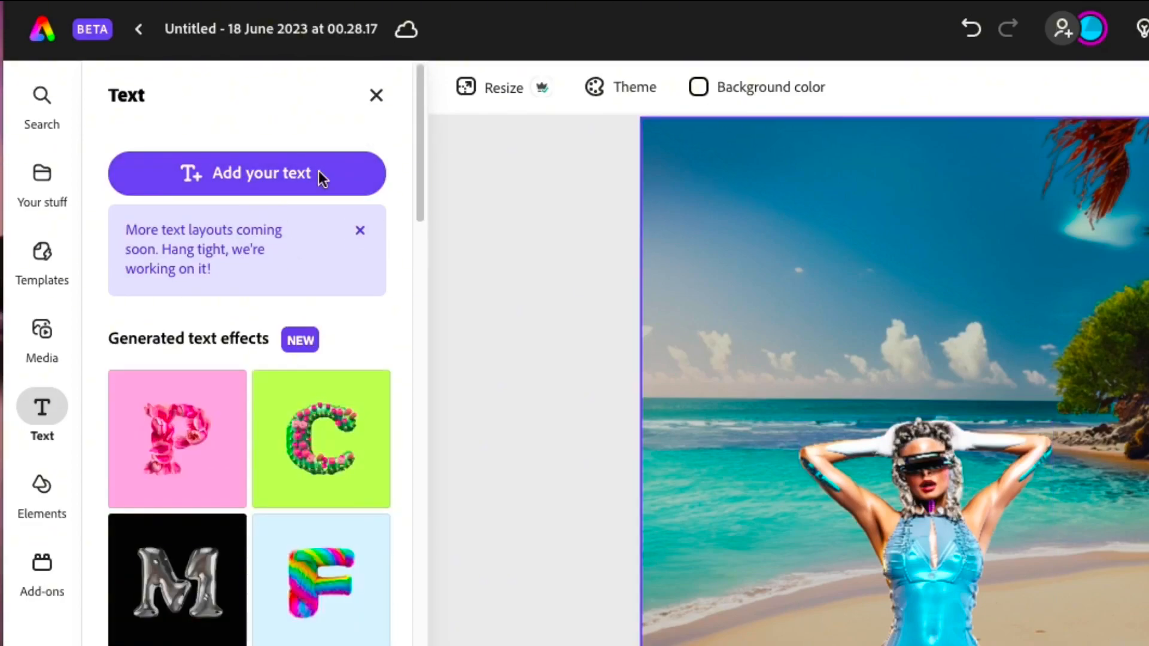
click(279, 178)
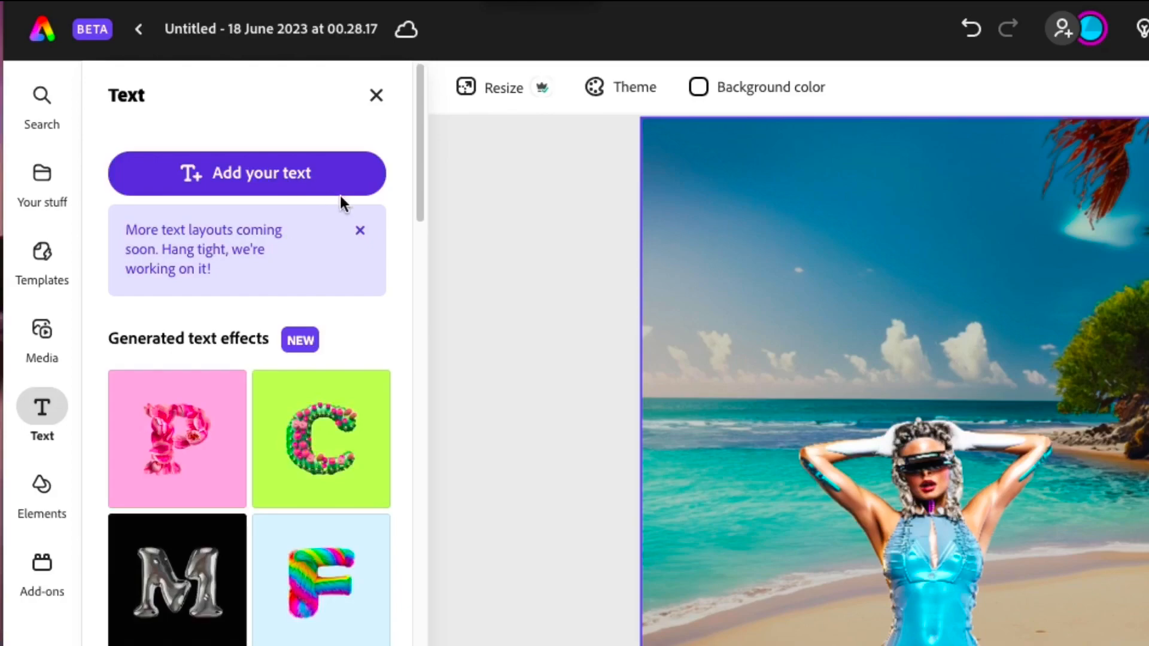
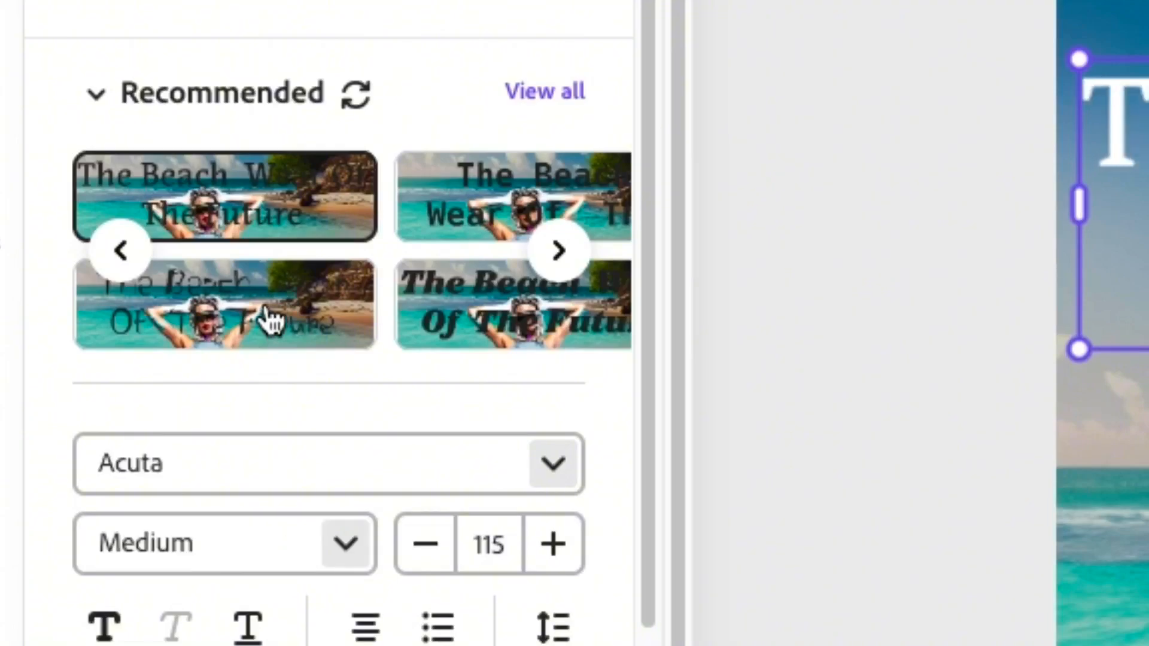
Step: Try recommended fonts including pigmo, Caliban Std and Aileron on the heading "The Beach Wear Of The Future" and apply Ronde-B Square
click(271, 311)
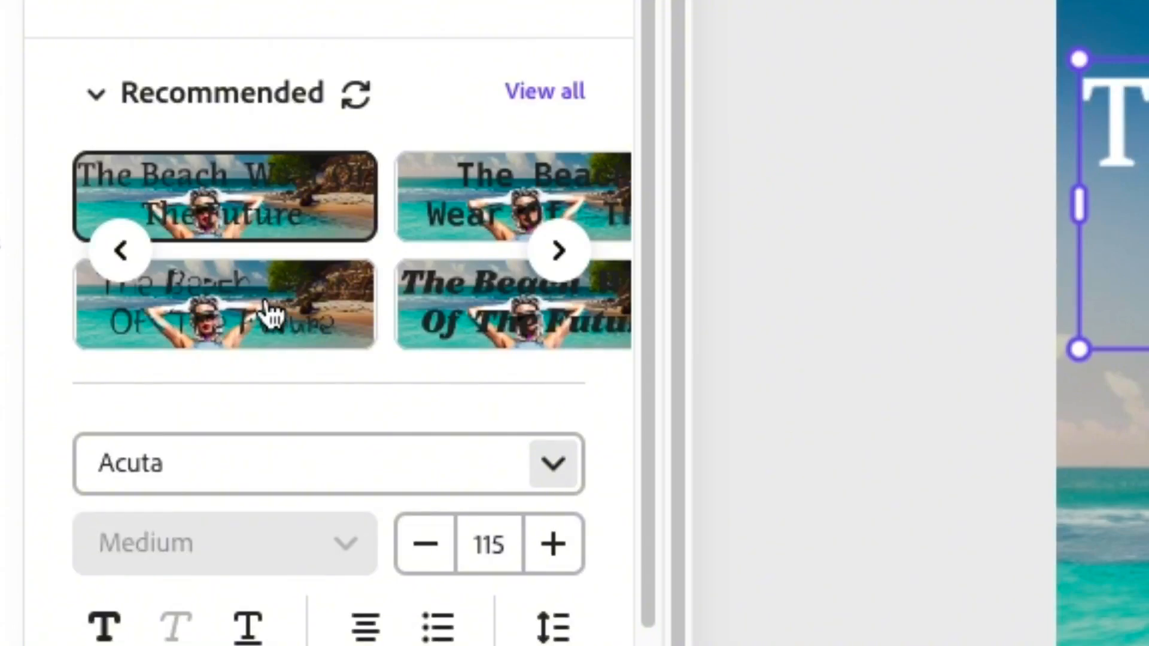
click(126, 252)
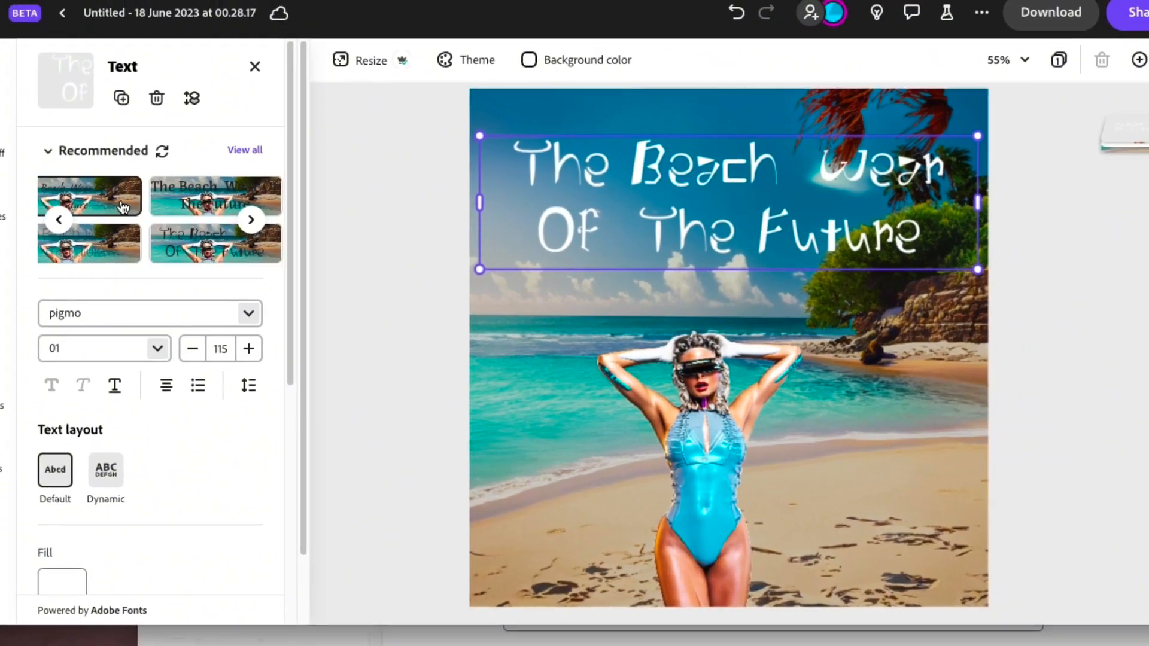
click(216, 216)
click(119, 241)
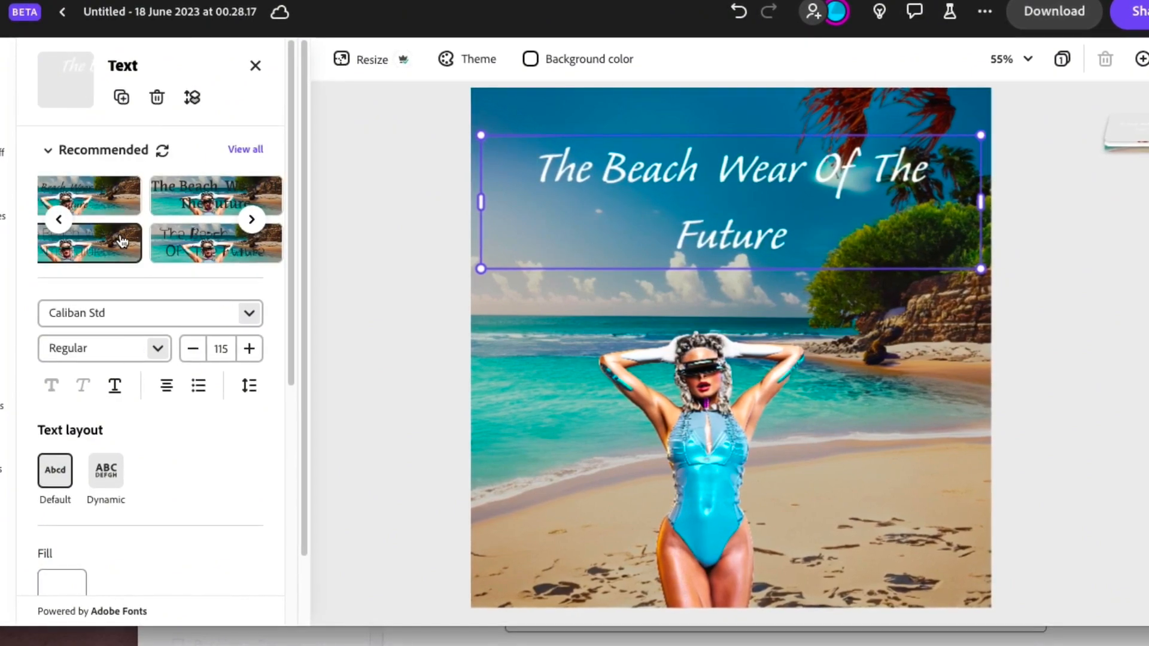
click(70, 223)
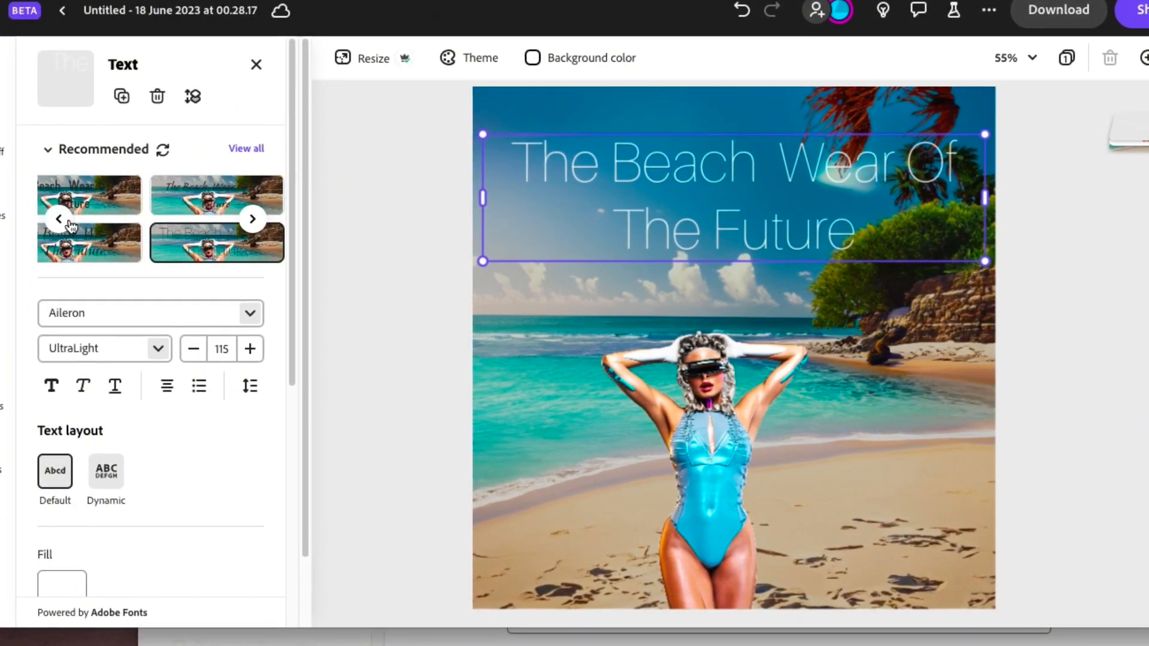
click(109, 240)
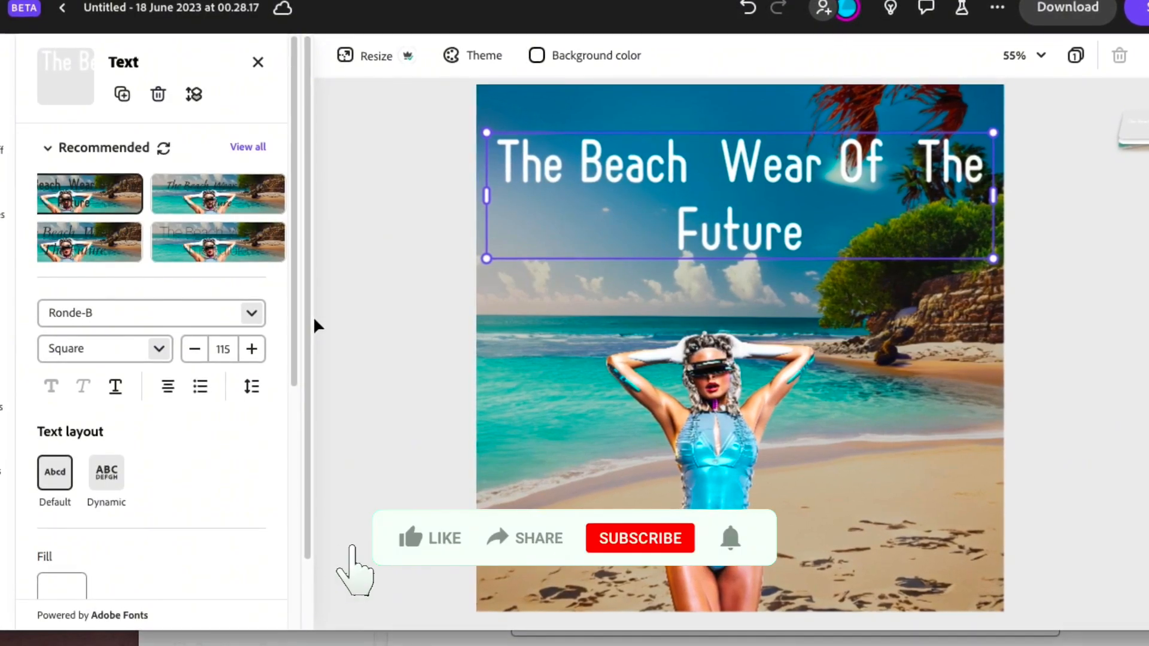
scroll(161, 443, down, 3)
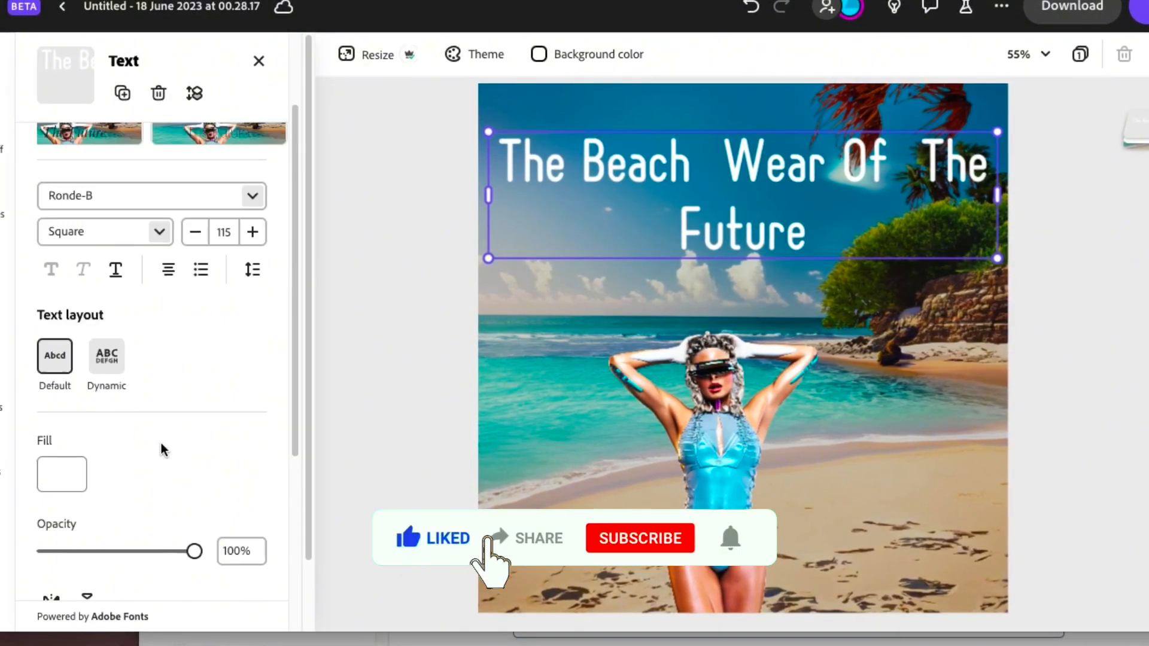
Step: Generate a text effect for the heading from the prompt "neon" with medium fit
scroll(157, 426, up, 3)
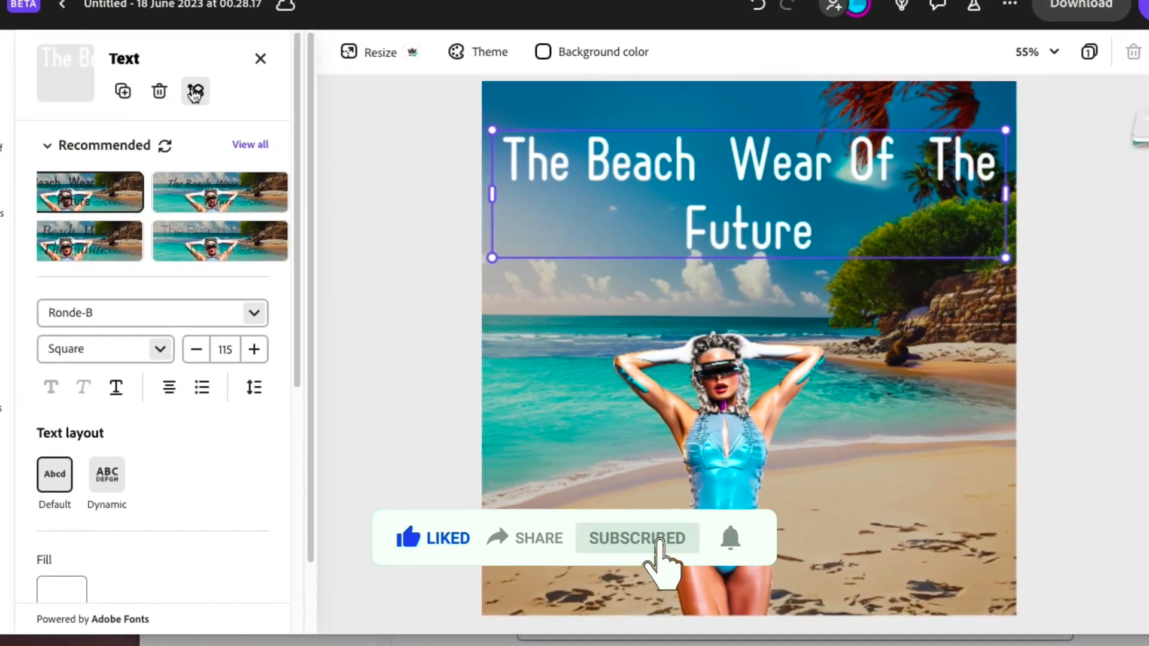
scroll(152, 359, down, 5)
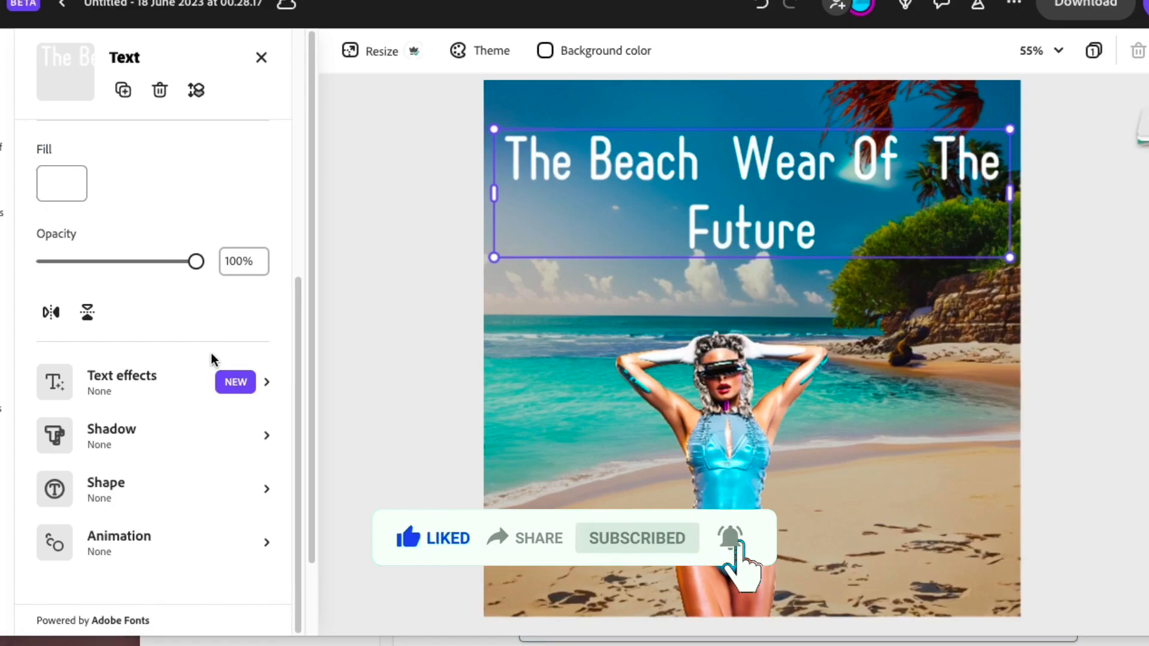
click(153, 392)
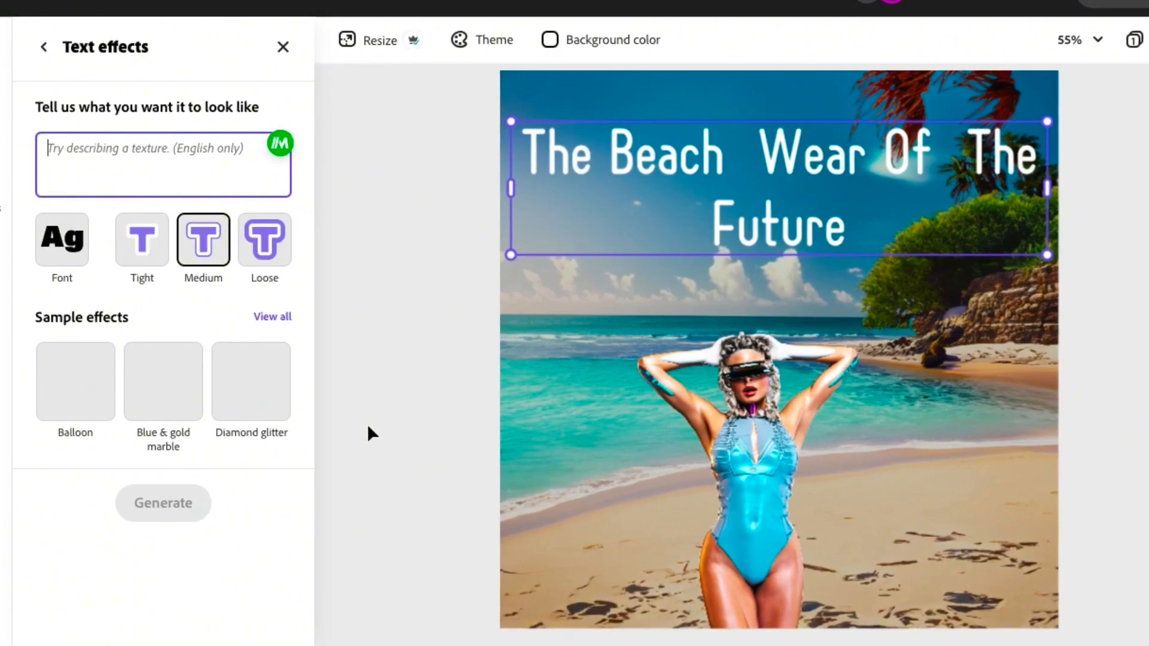
text(neon)
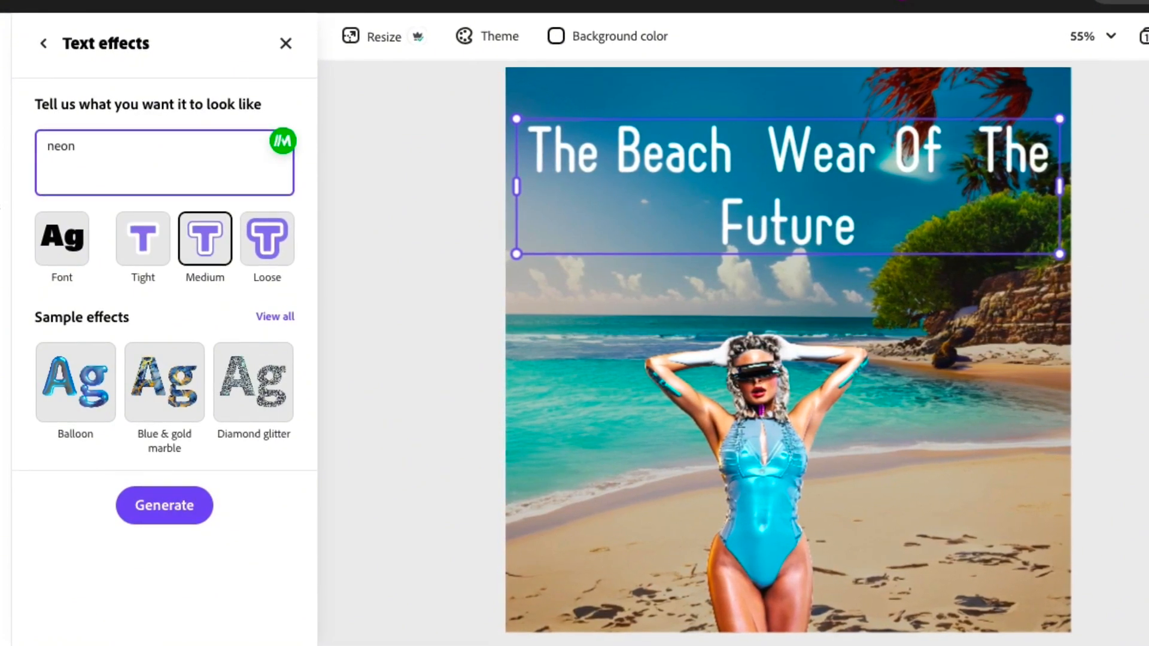
key(Return)
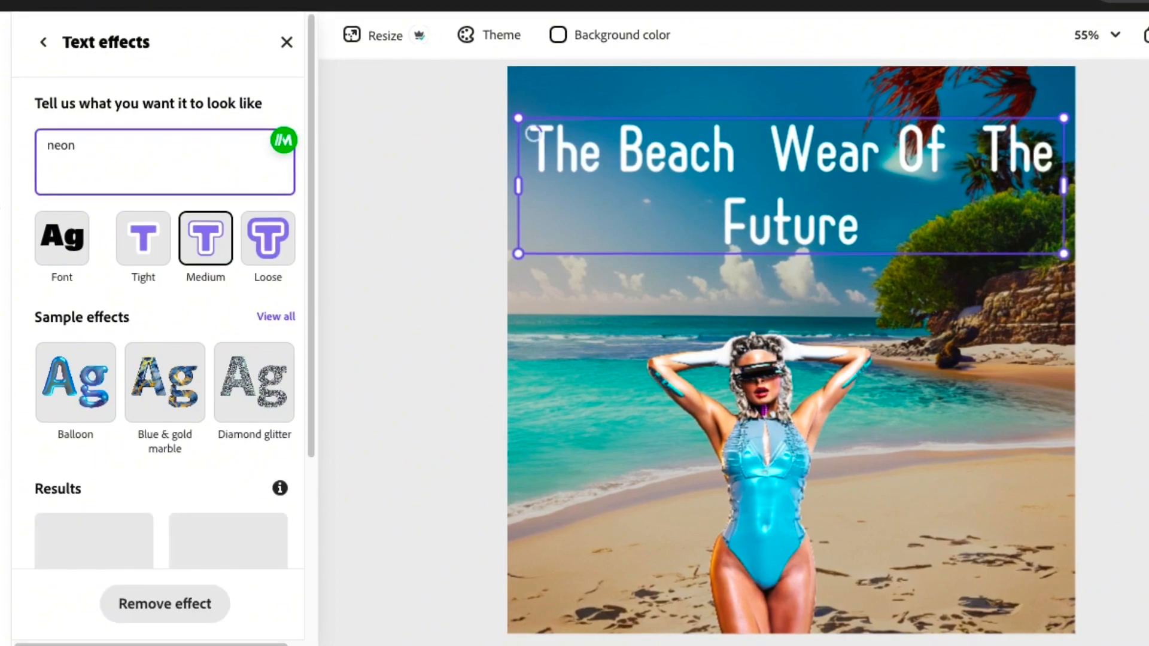
scroll(162, 310, down, 2)
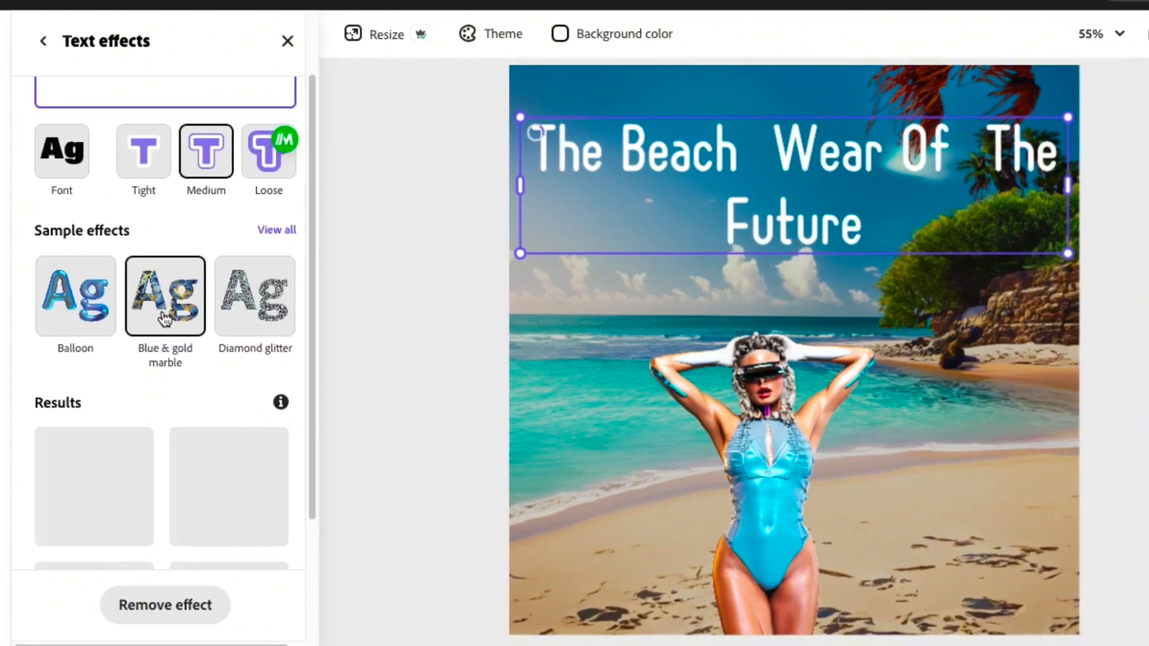
scroll(195, 371, down, 2)
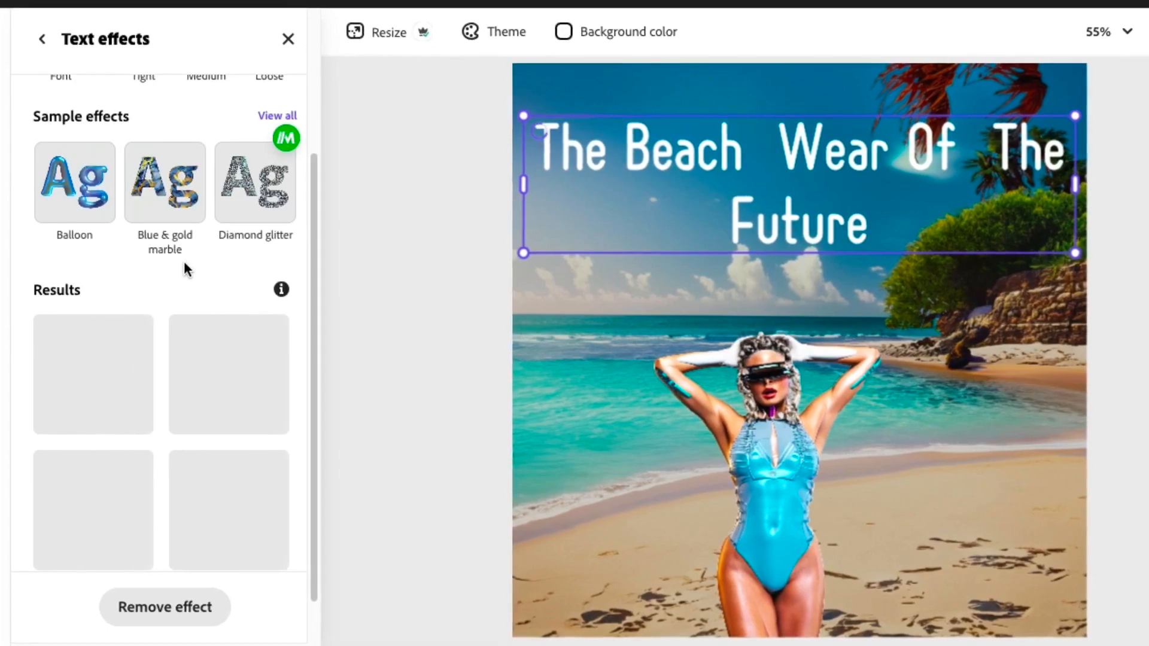
scroll(190, 272, down, 1)
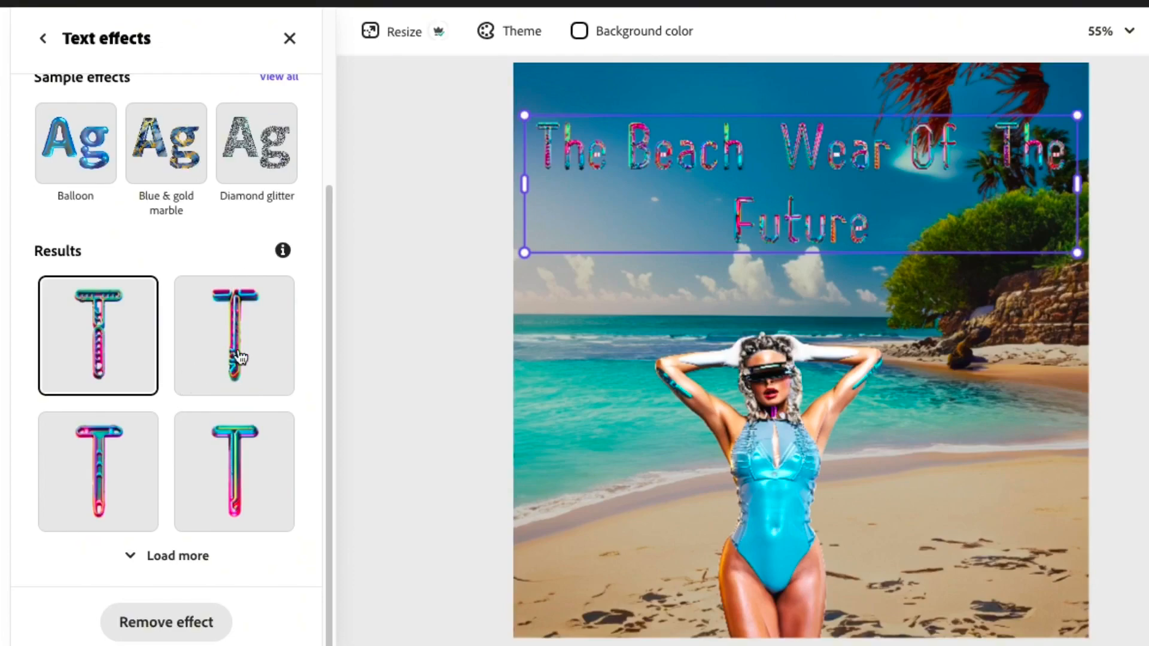
Step: Apply the fourth generated neon variation to the heading and return to its text settings
click(246, 446)
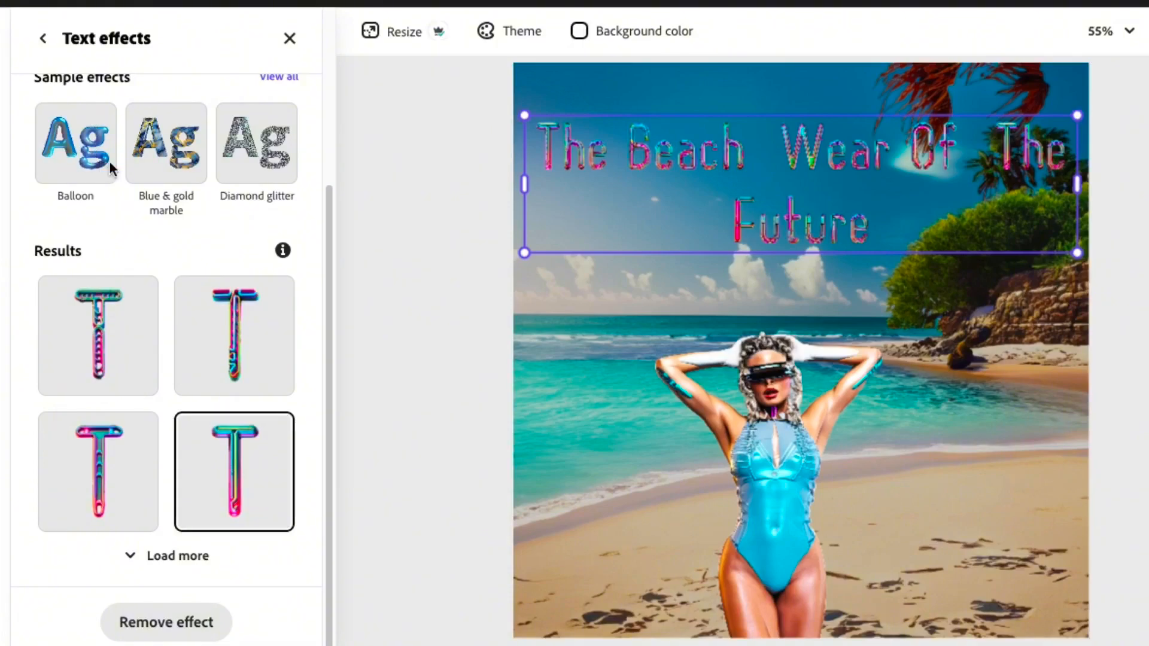
scroll(109, 160, up, 3)
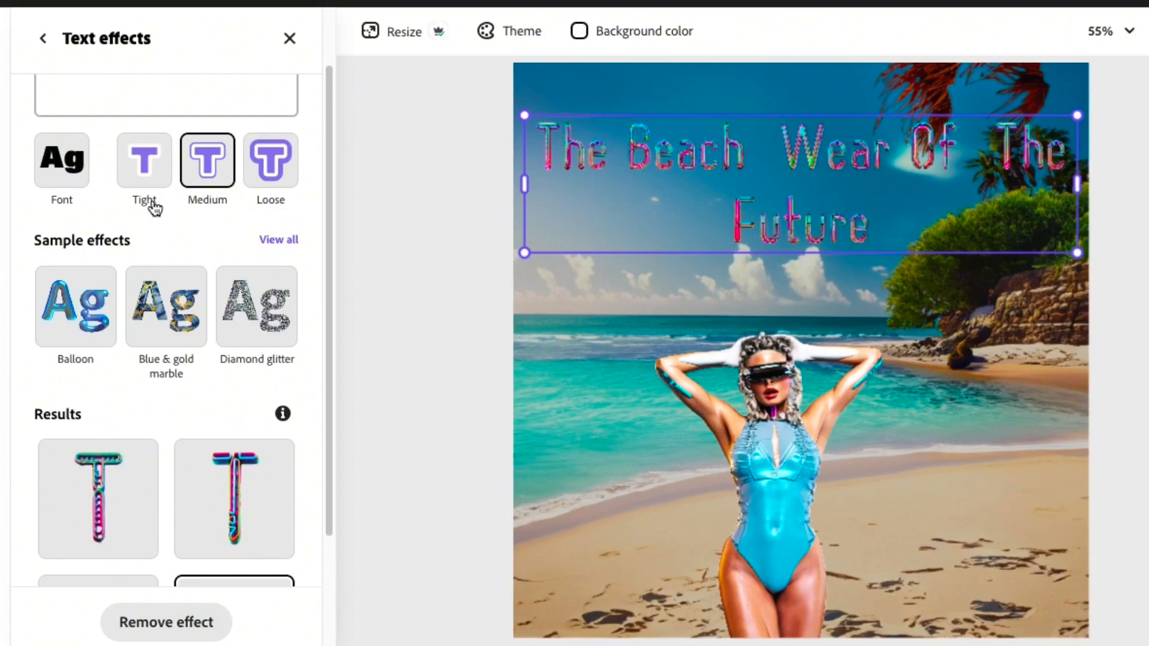
click(43, 38)
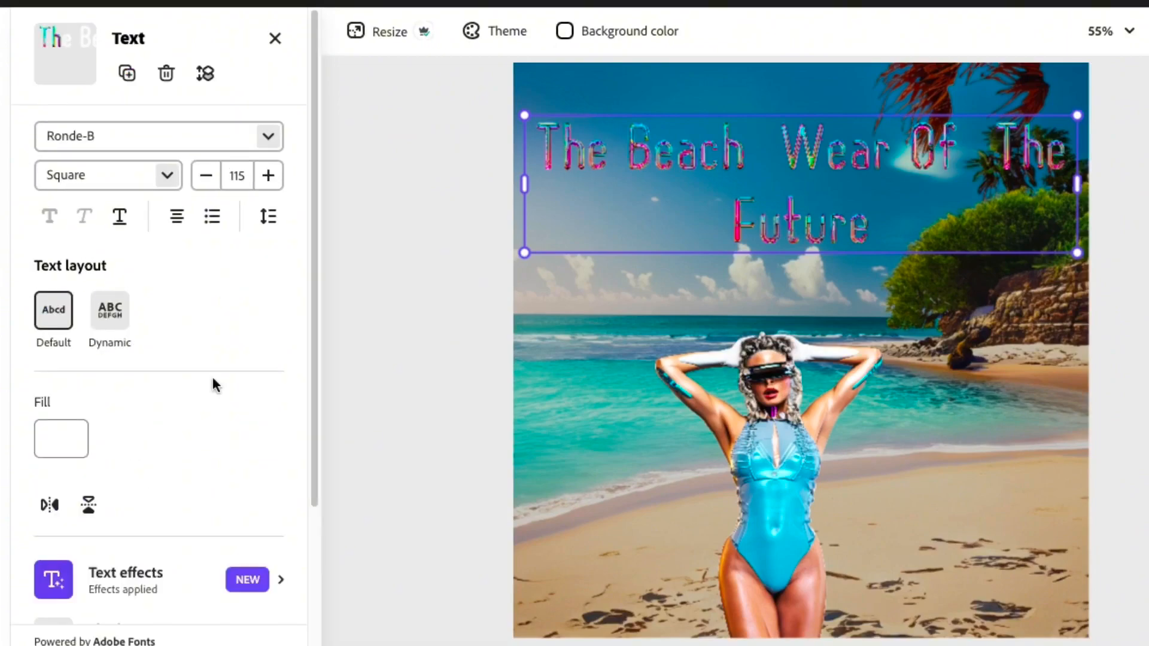
Step: Try the Smooth, Halo and Glow shadows on the heading and apply the Strong shadow
scroll(146, 415, down, 4)
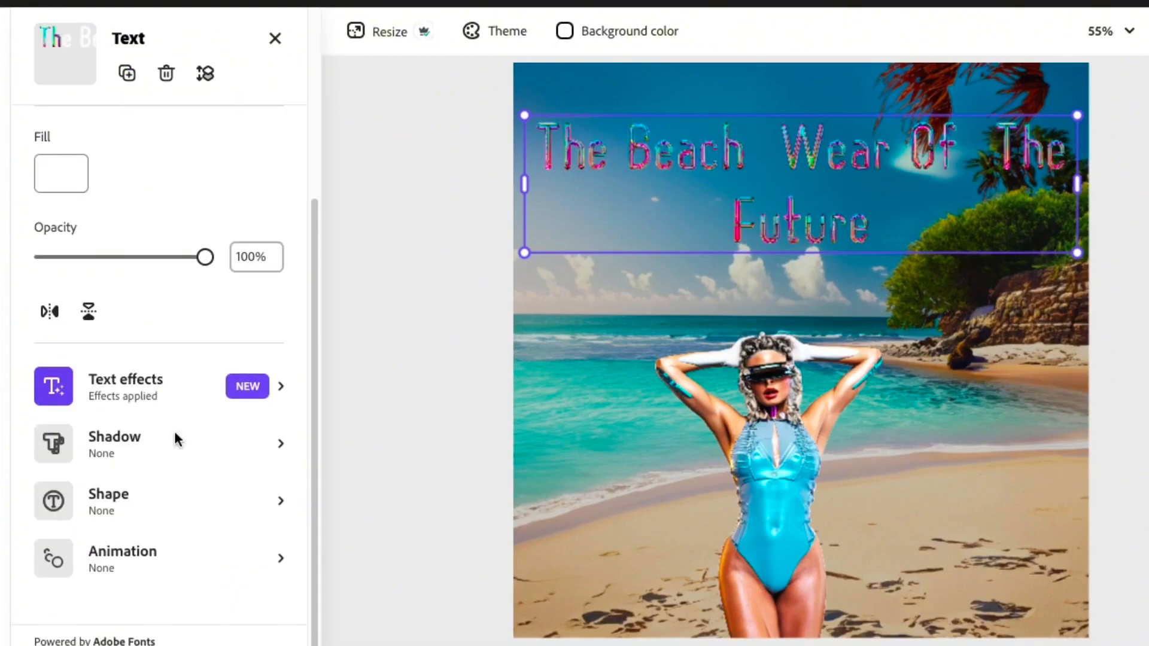
click(176, 434)
click(231, 156)
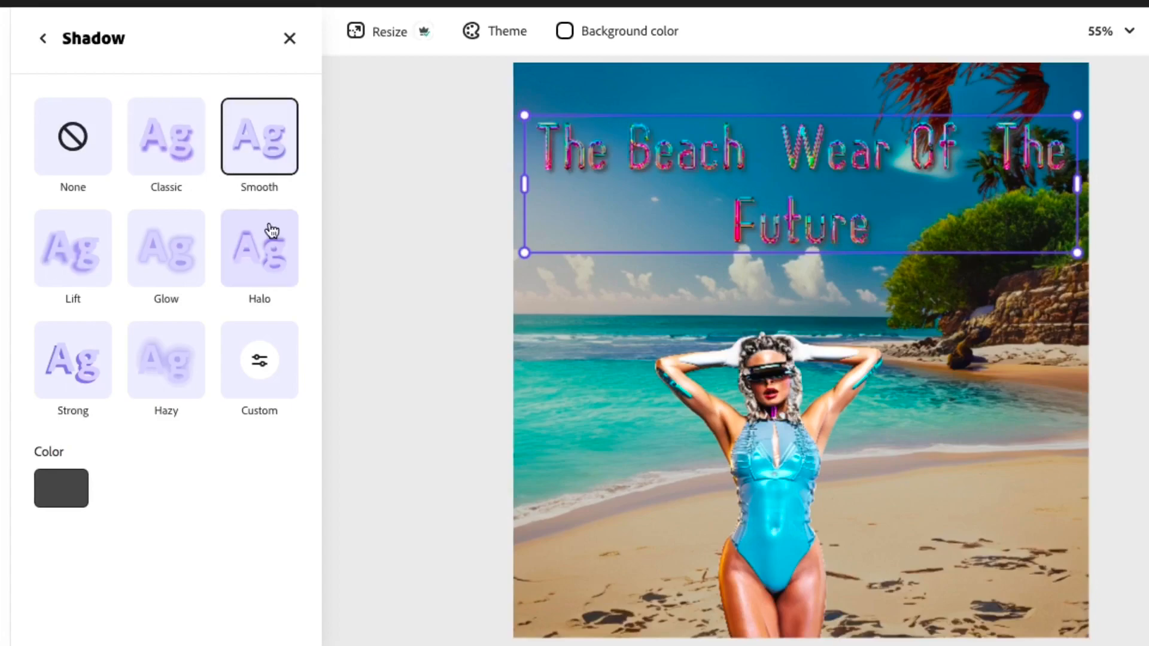
click(264, 263)
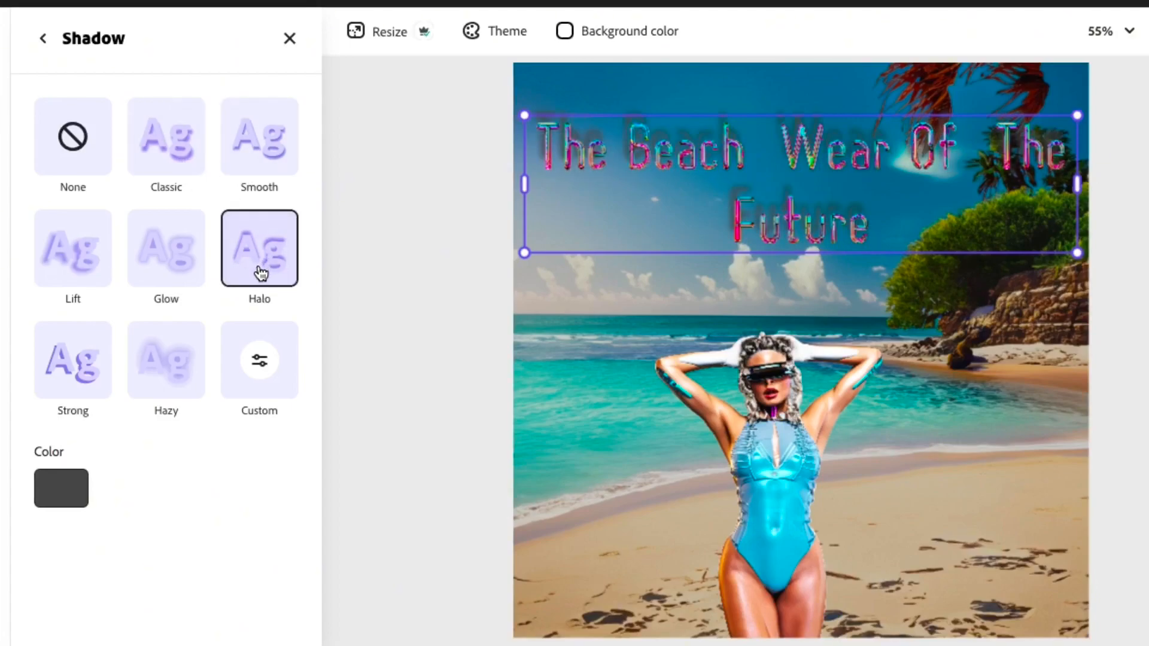
click(186, 263)
click(70, 377)
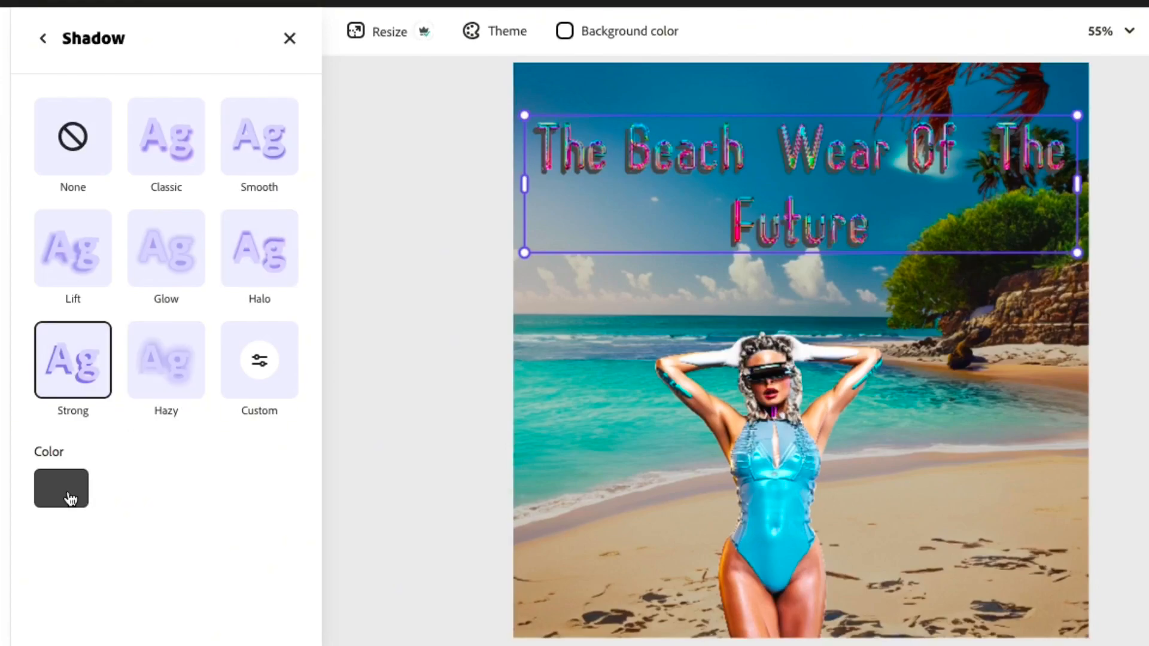
Step: Try the teal library colour on the heading's shadow, apply the green one from Others, and return to the text settings
click(70, 498)
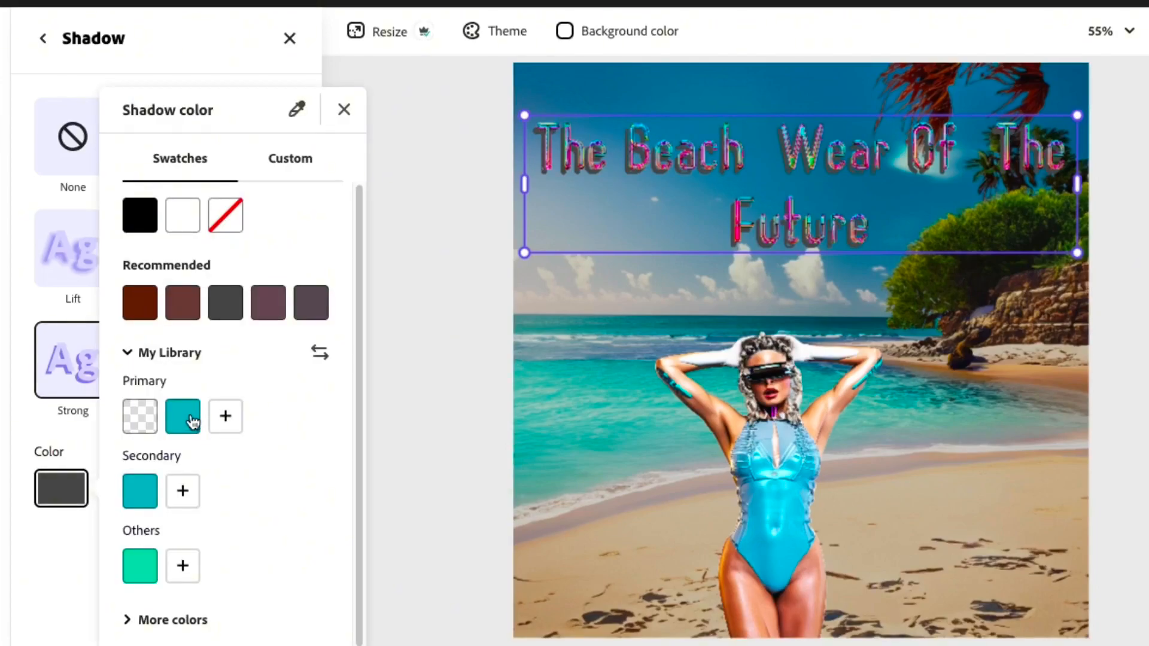
click(192, 423)
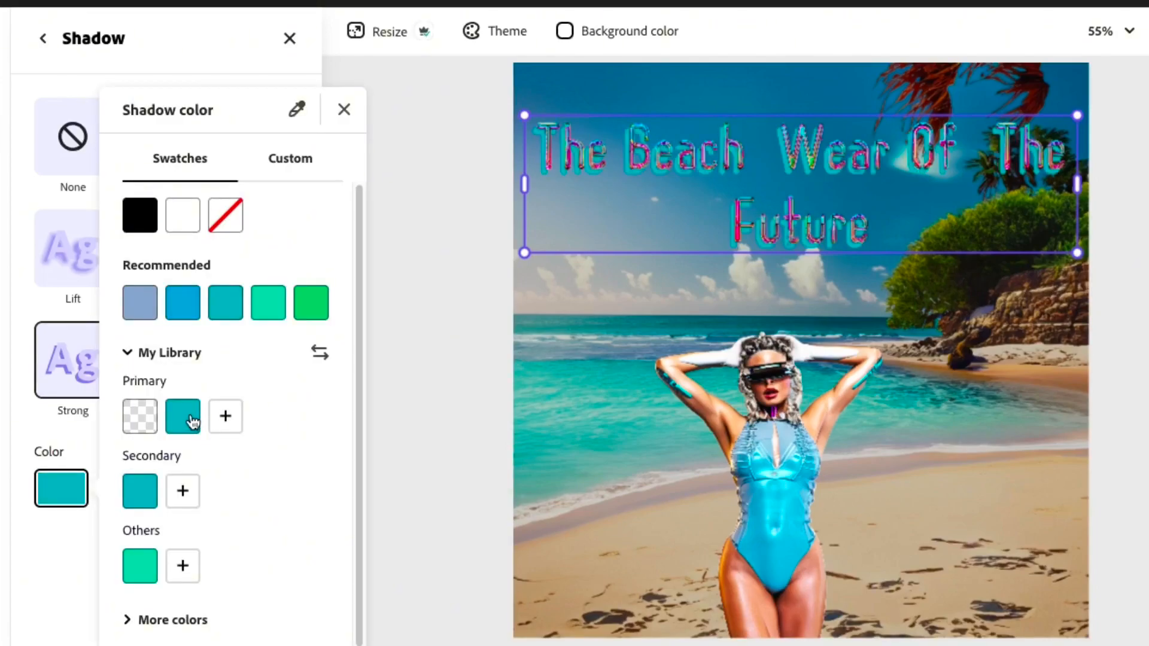
click(152, 569)
click(345, 110)
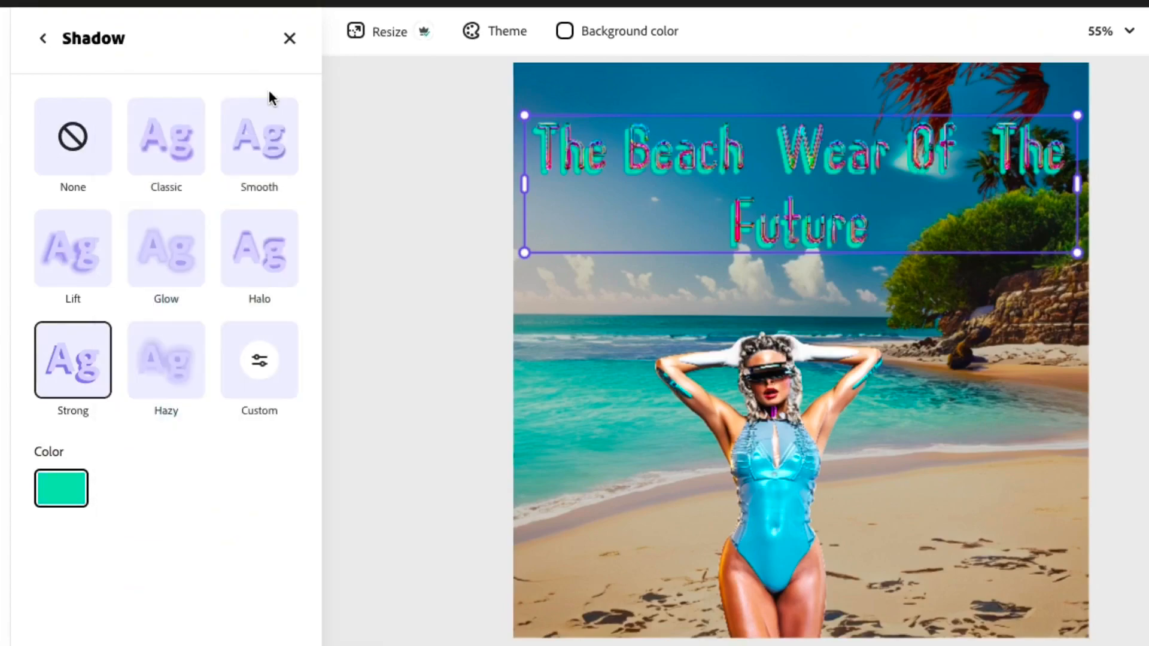
click(43, 38)
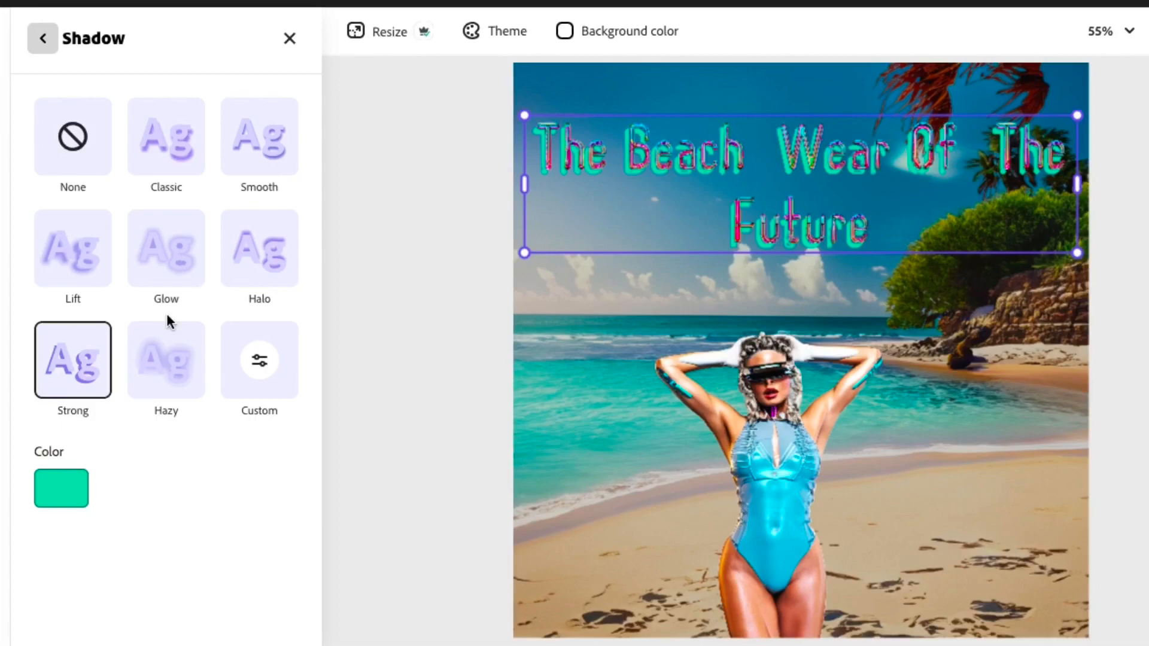
scroll(159, 397, down, 3)
scroll(144, 323, up, 3)
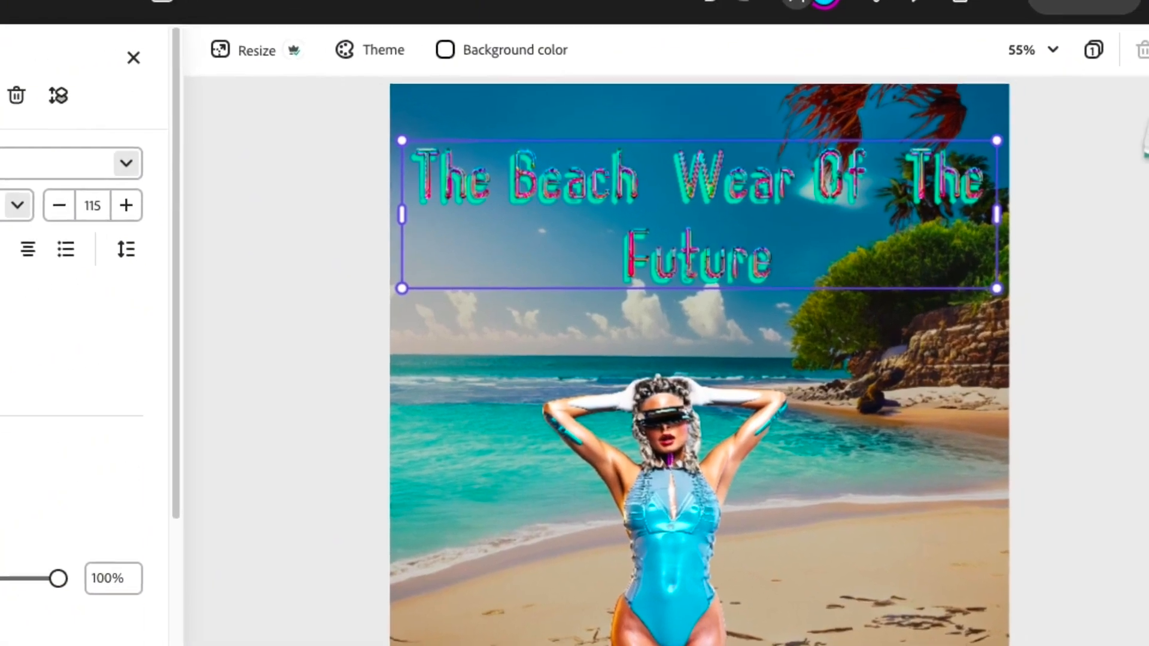
Step: Deselect the heading, review the file formats offered for downloading the design, and close the download options
click(429, 89)
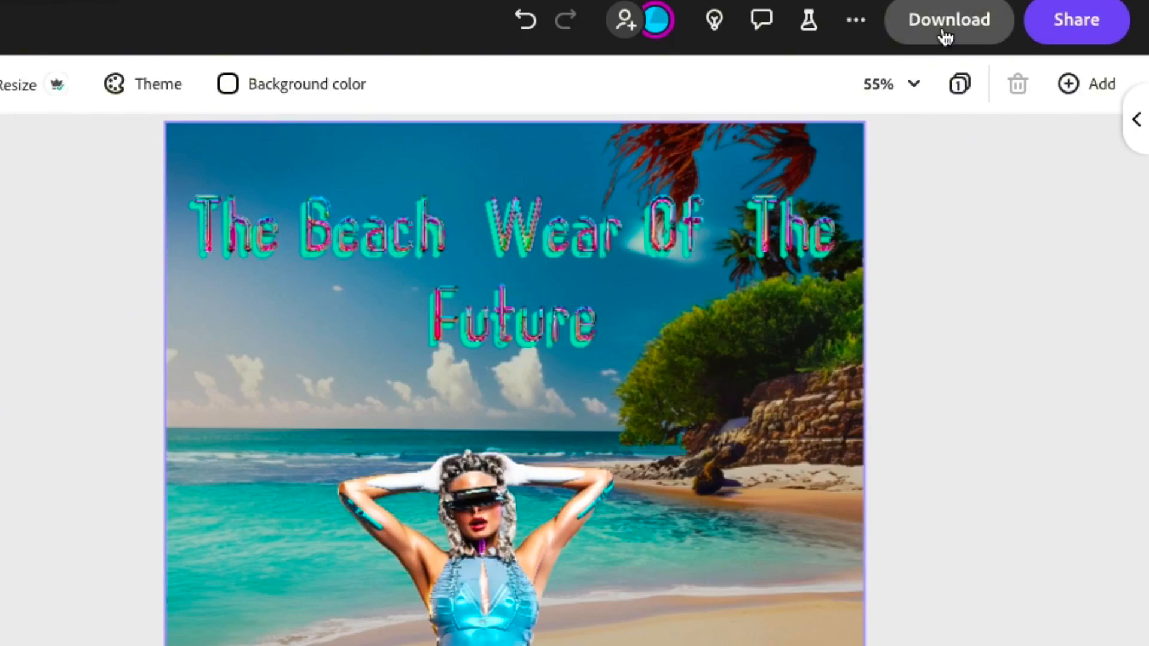
click(964, 42)
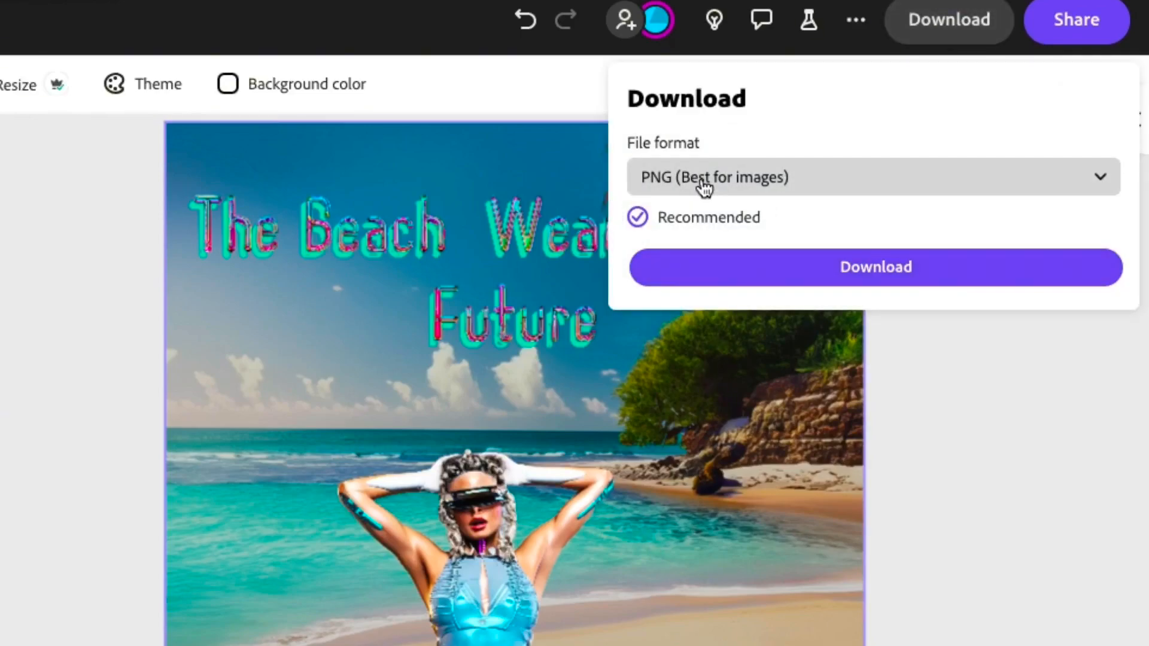
click(735, 188)
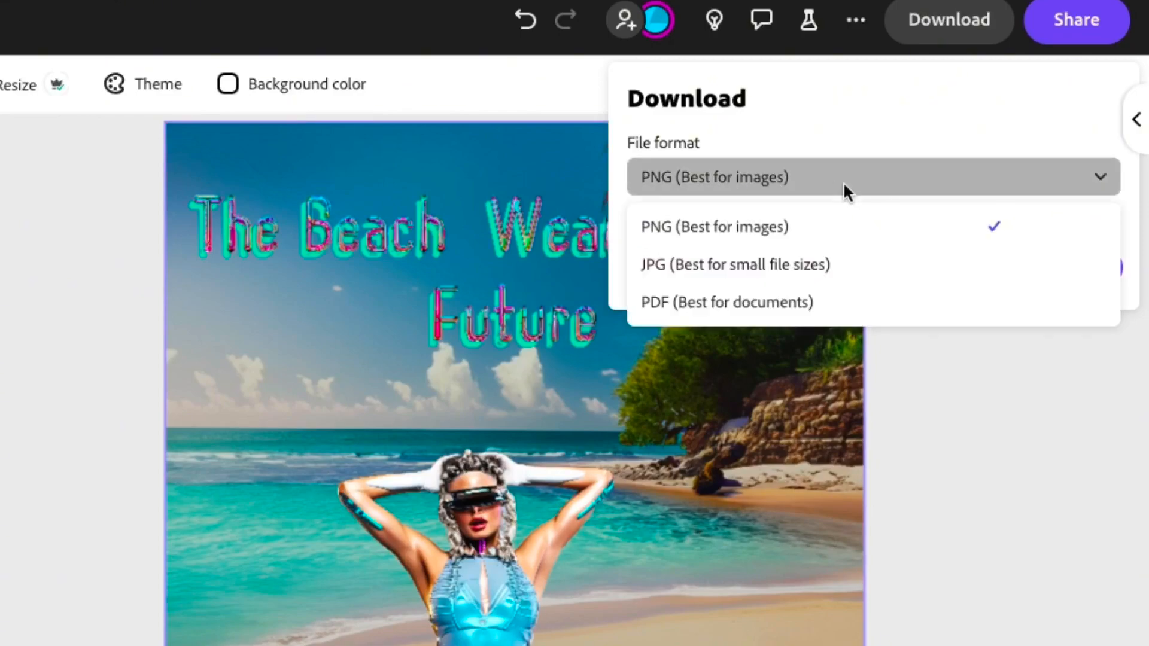
click(760, 261)
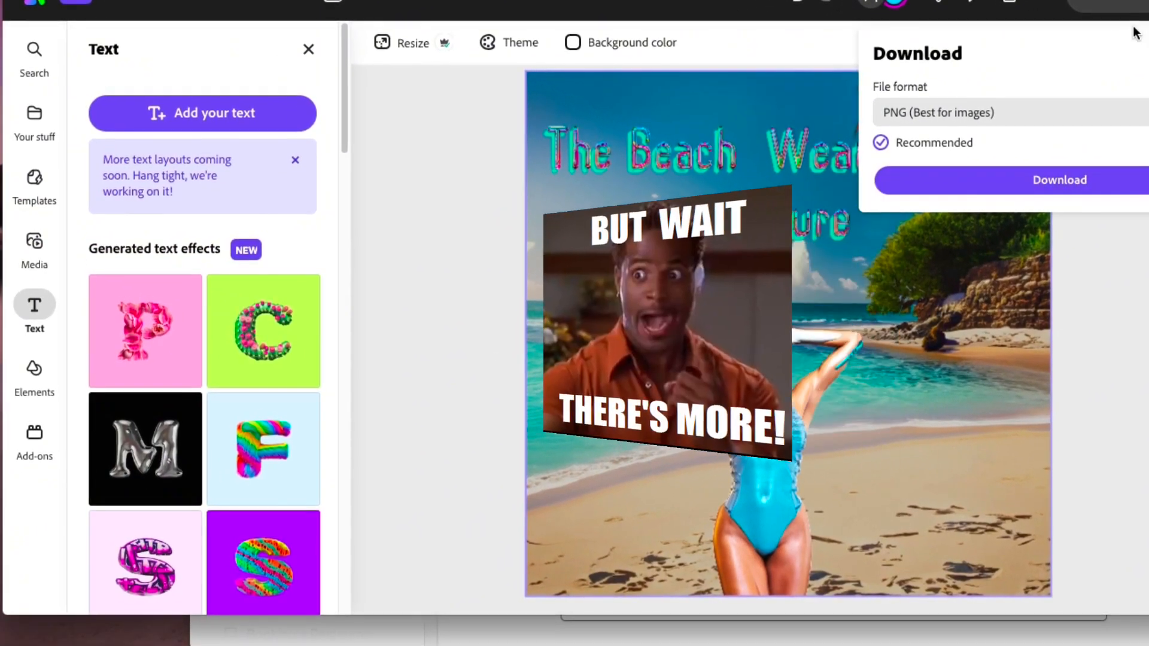
click(1144, 48)
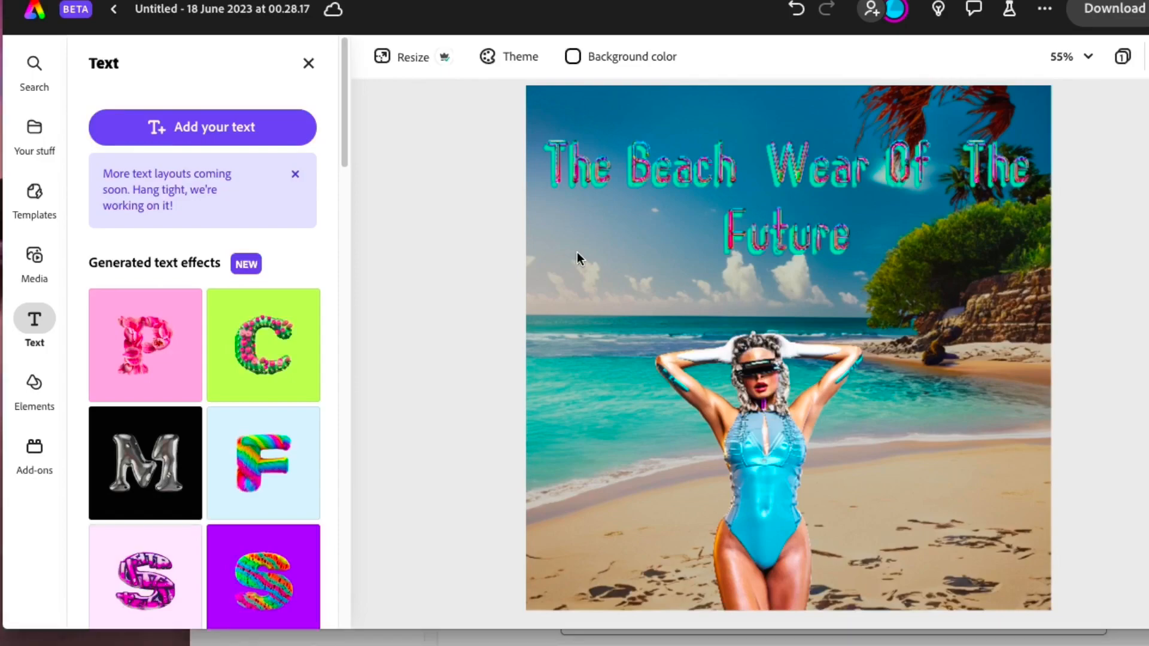
Step: Add a looping Pulse animation to the beach background with speed 84, Smooth personality and intensity 23
click(609, 354)
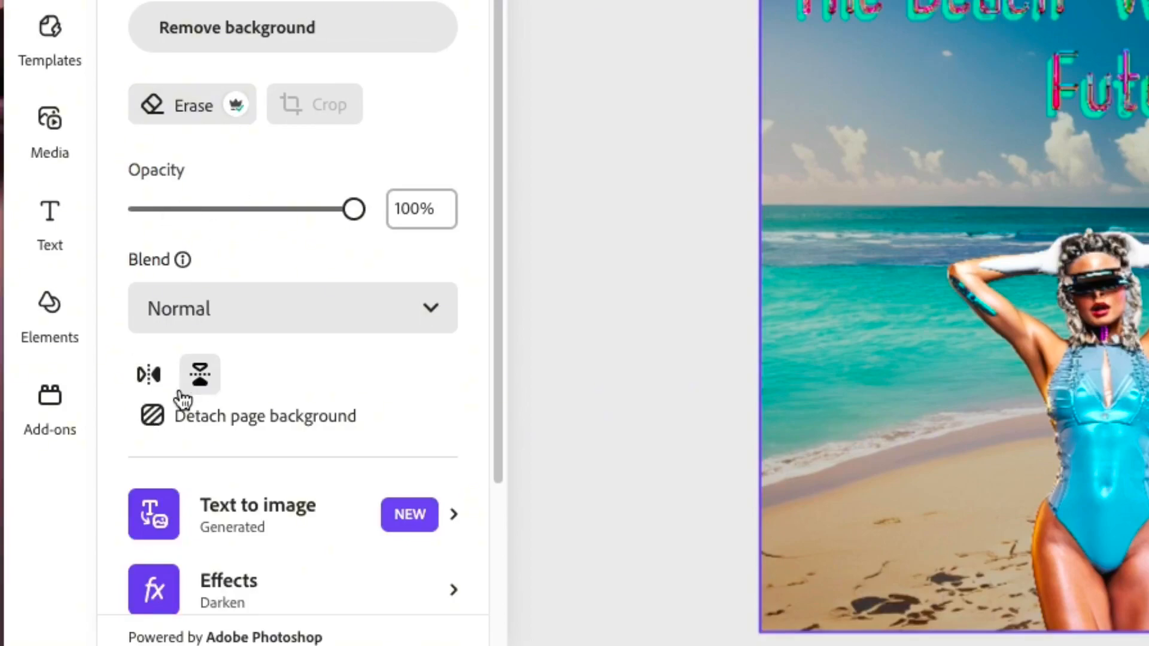
scroll(270, 395, down, 4)
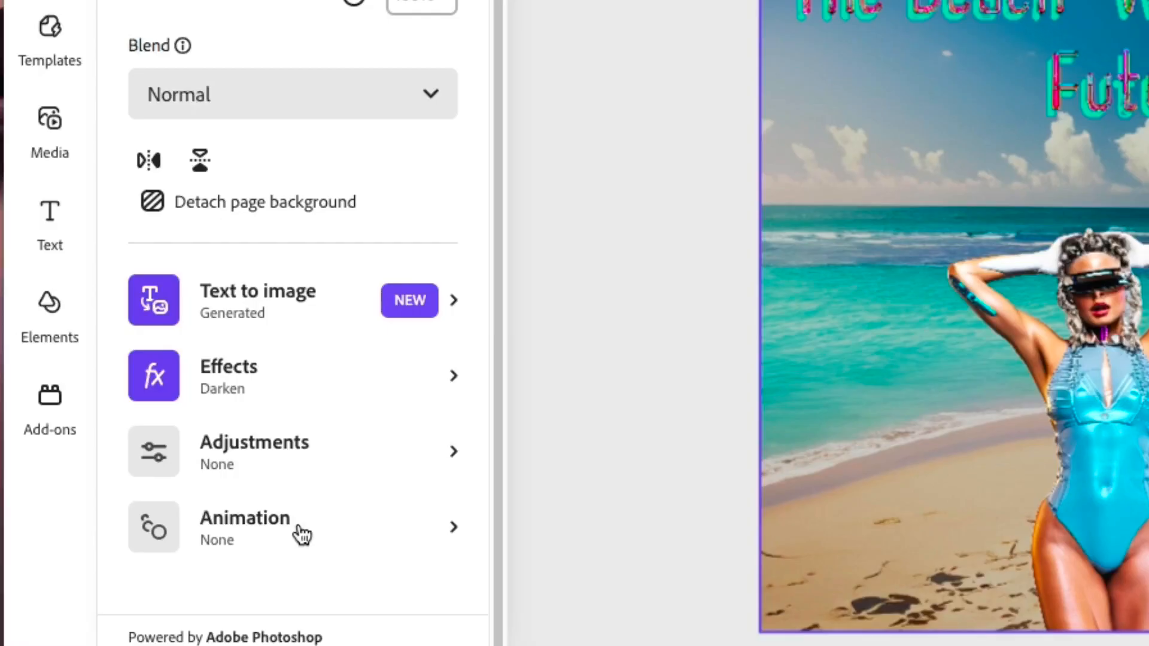
click(302, 535)
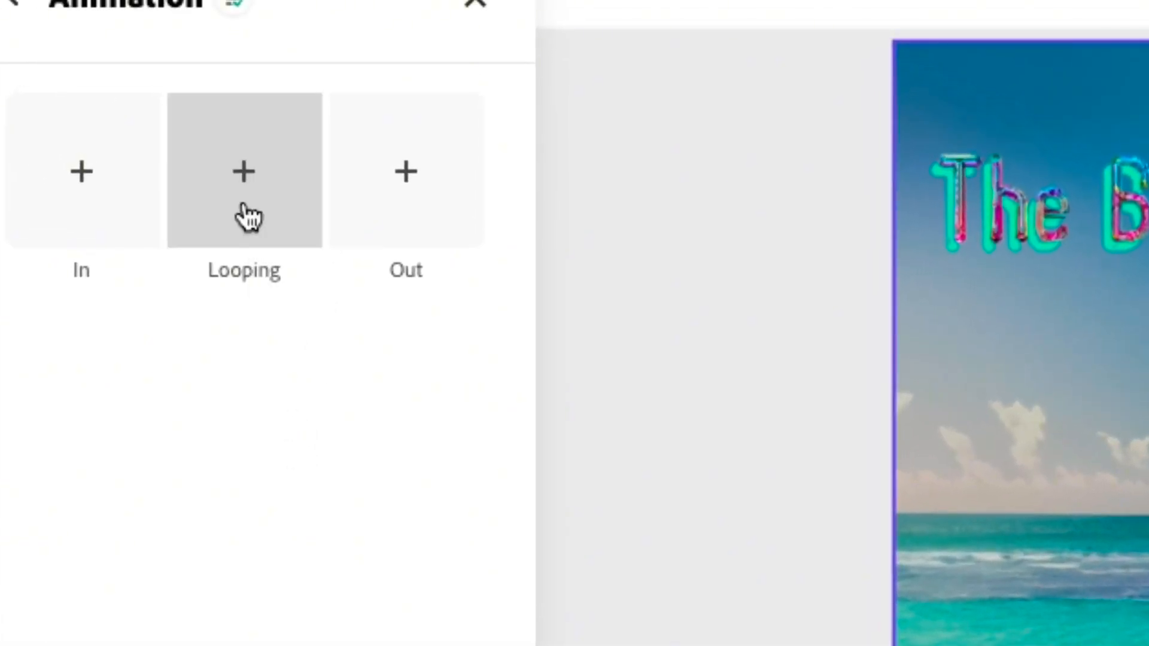
click(247, 217)
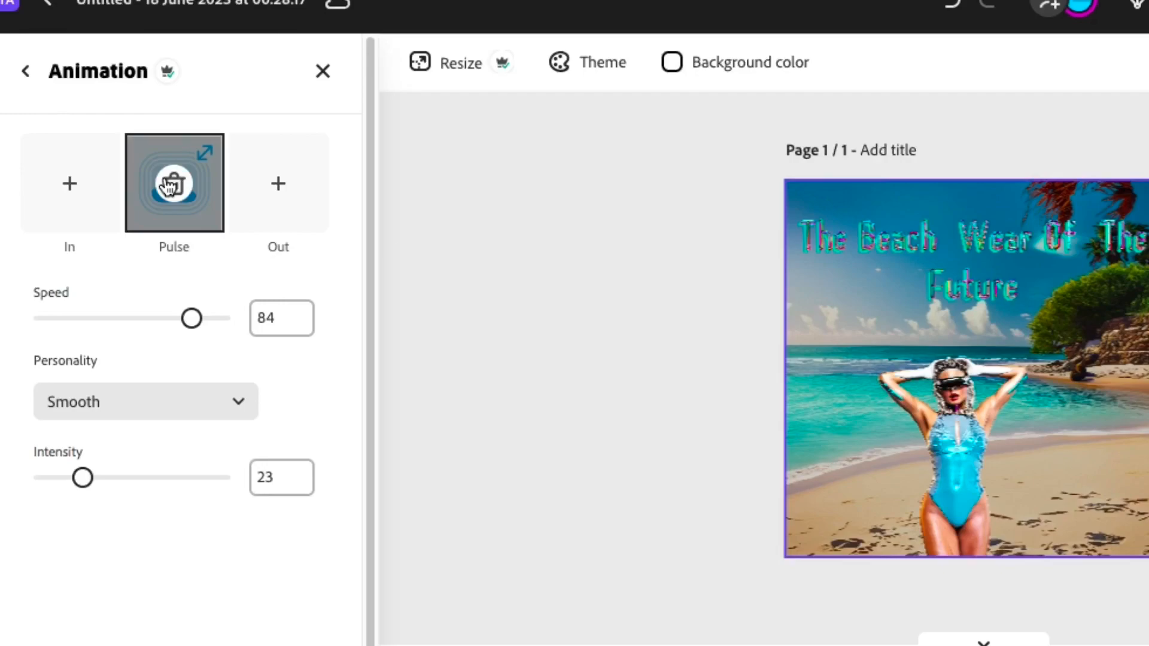
Step: Replace the background's Pulse animation with the looping Blinking animation and set its speed to 29
click(170, 187)
click(174, 184)
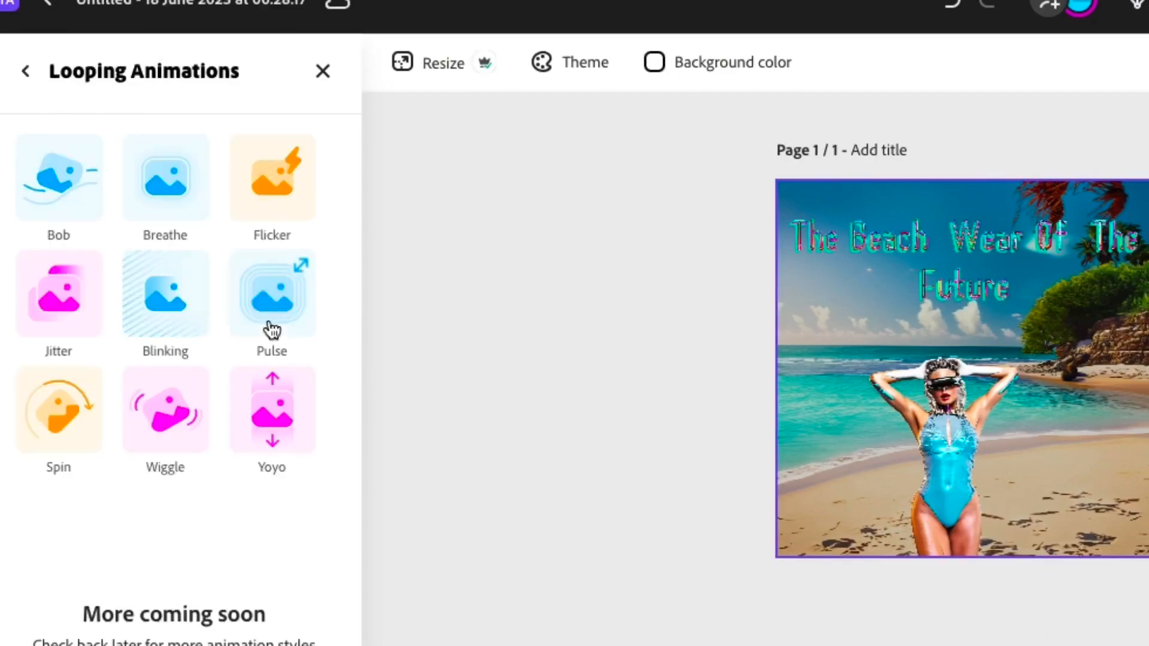
click(284, 217)
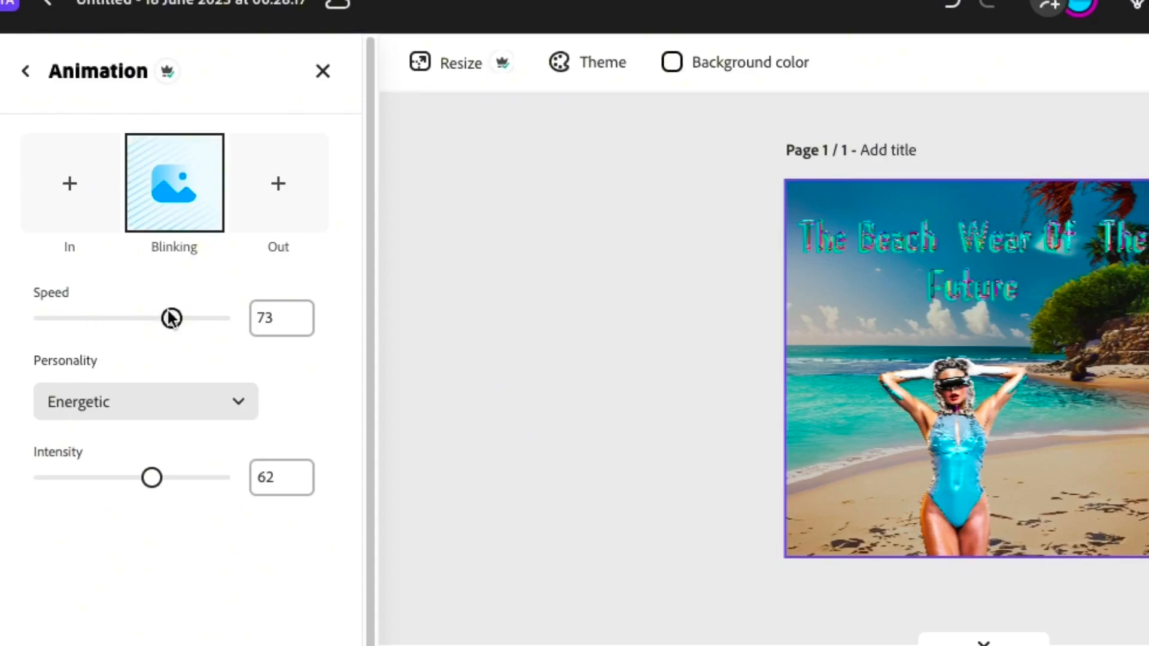
drag(112, 329, 93, 320)
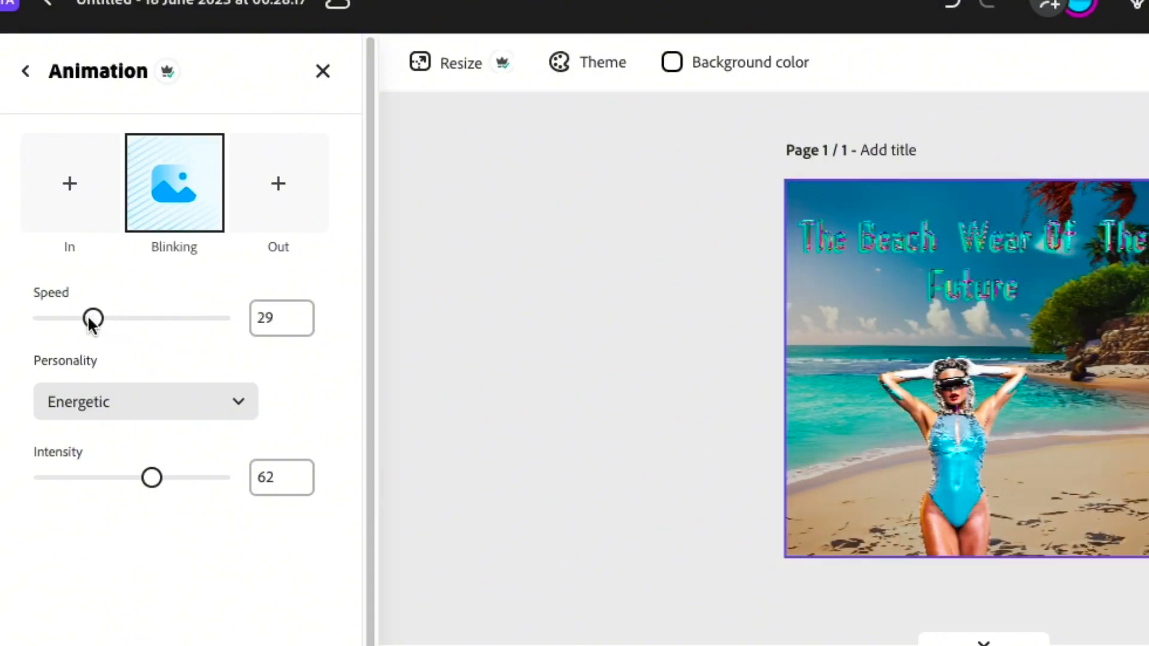
Step: Try the Soft personality on the Blinking animation, set it to Loud, and lower the animation's intensity
click(131, 415)
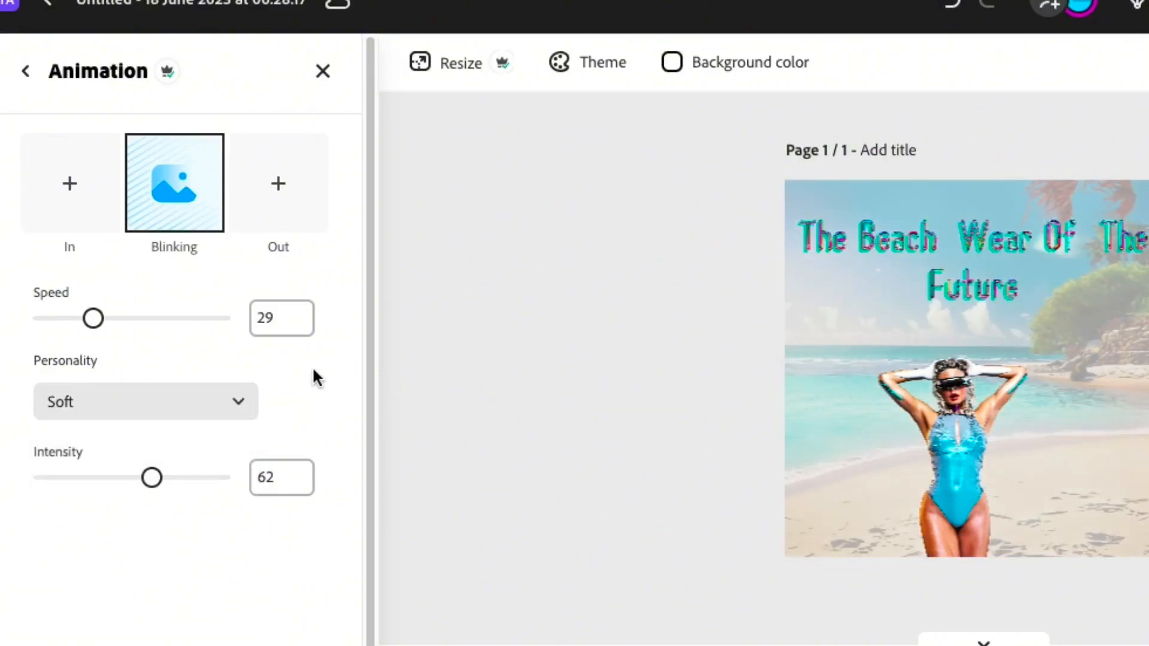
click(235, 408)
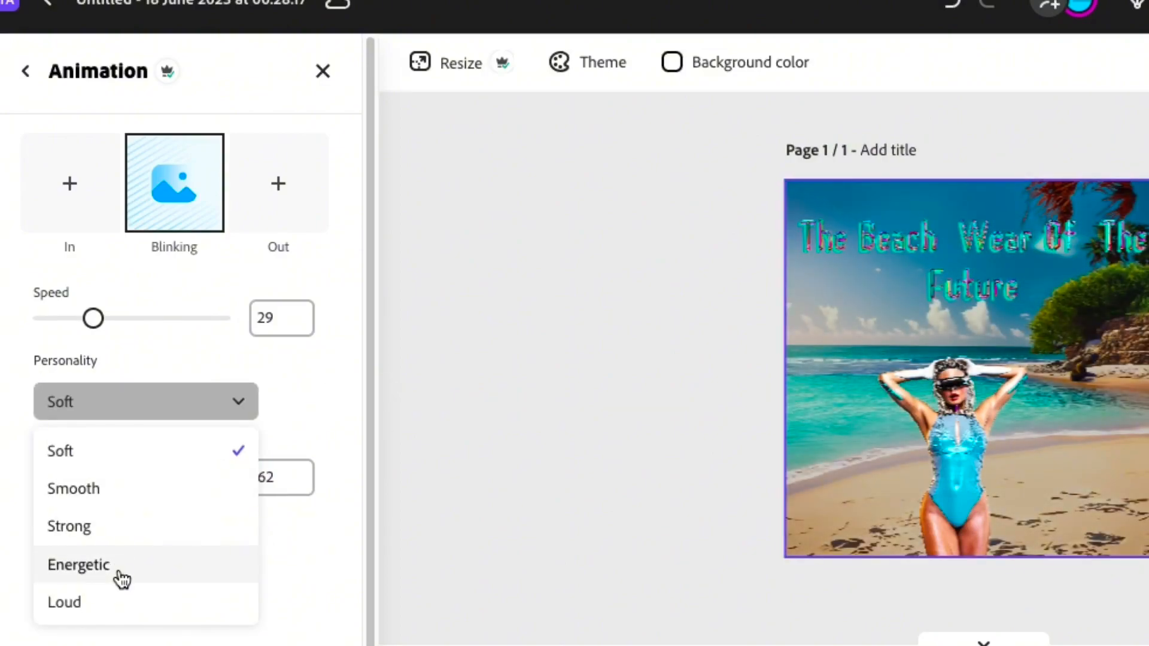
click(112, 606)
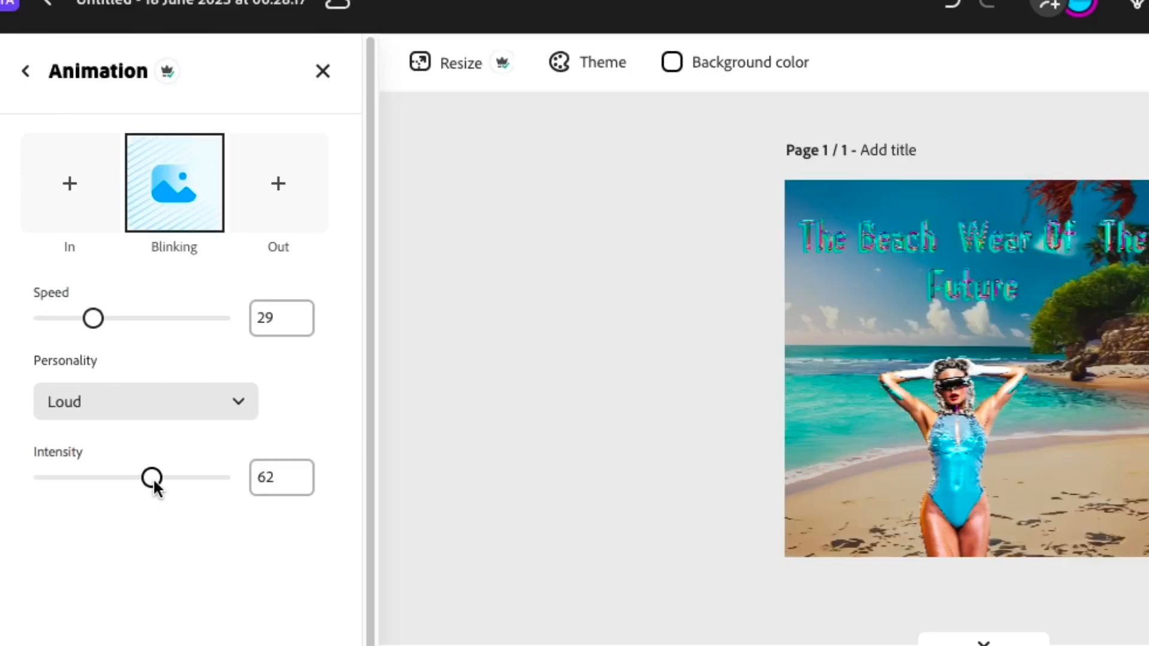
drag(154, 483, 145, 479)
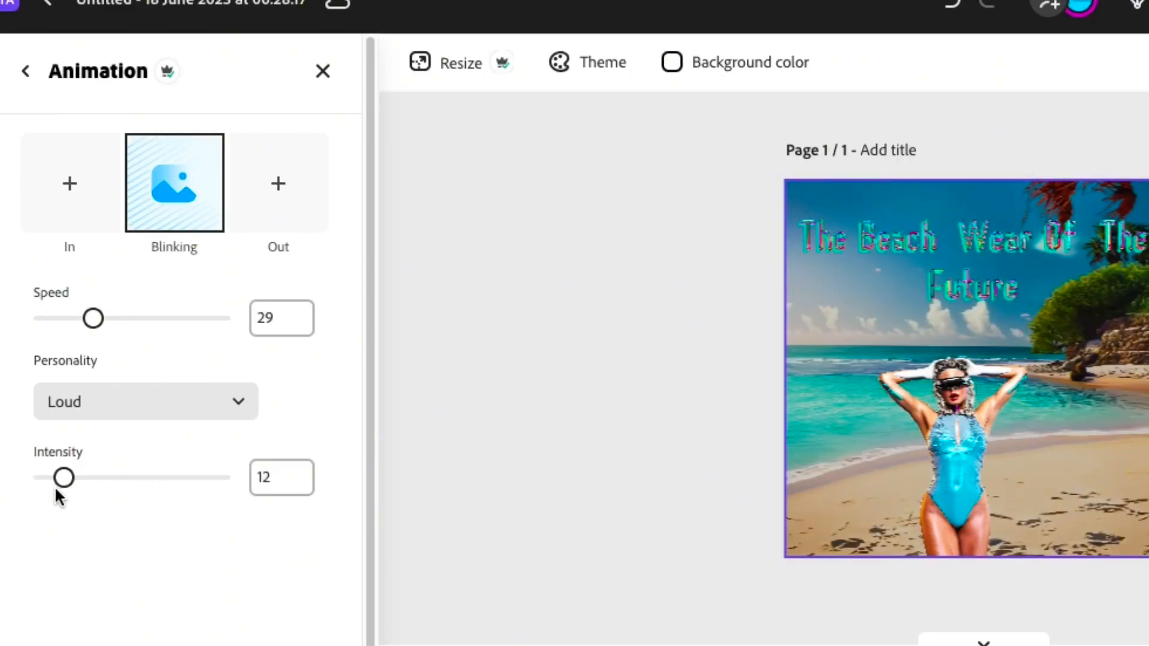
drag(55, 488, 100, 488)
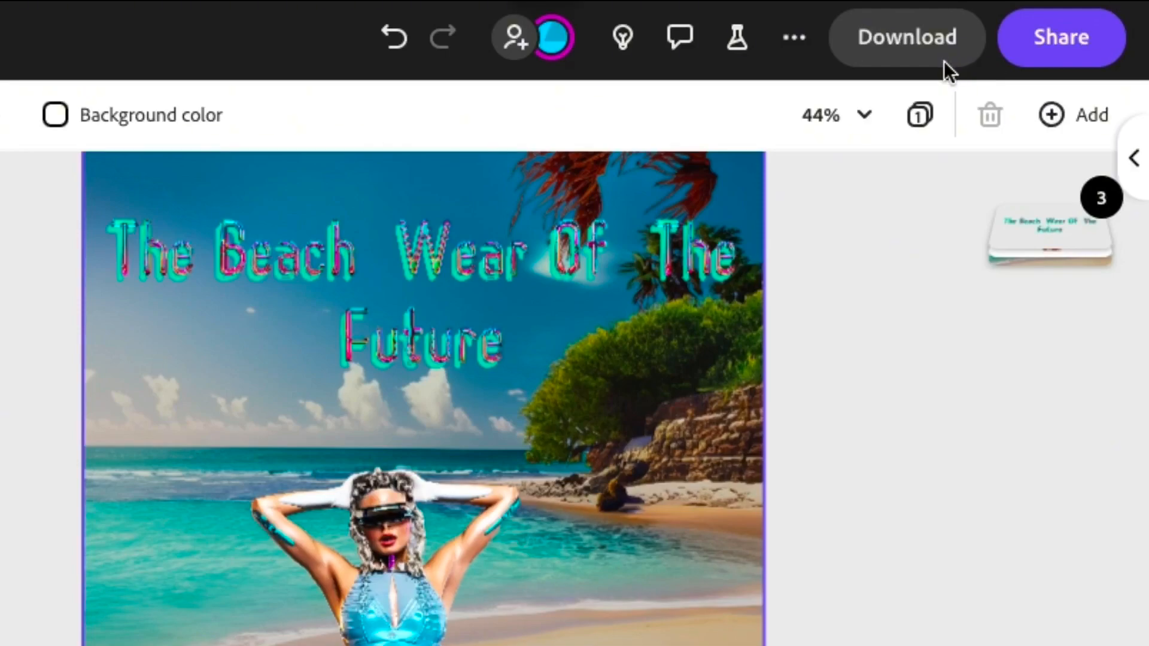
Step: Open the download options for the animated post and set the MP4 video resolution to 1080
click(929, 62)
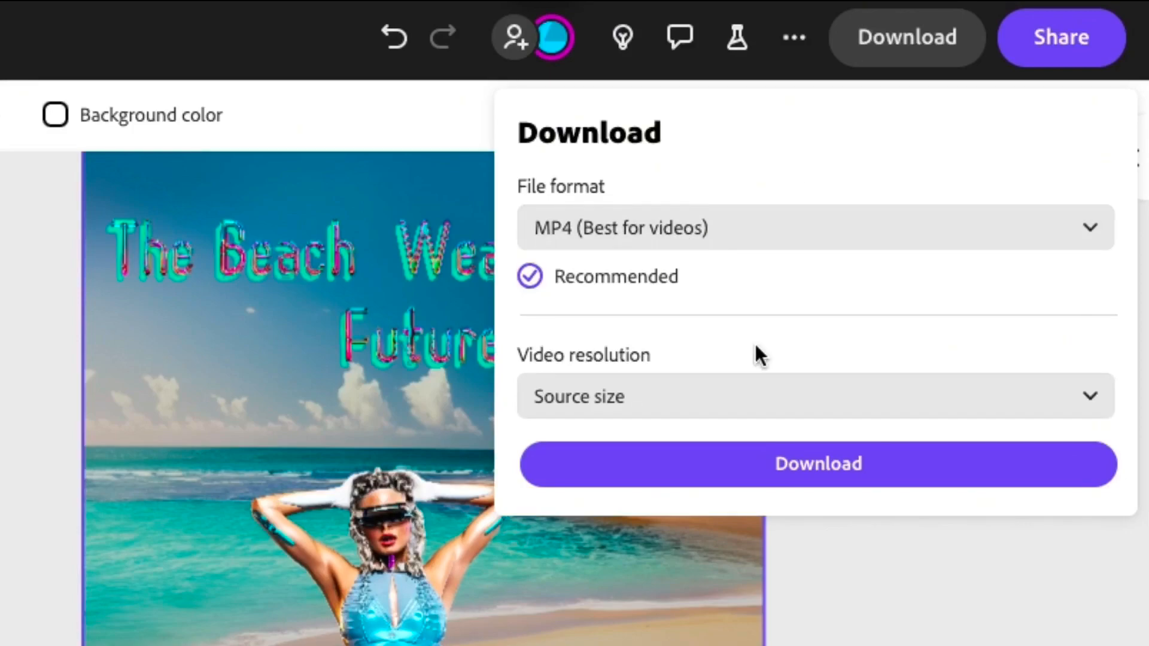
click(744, 414)
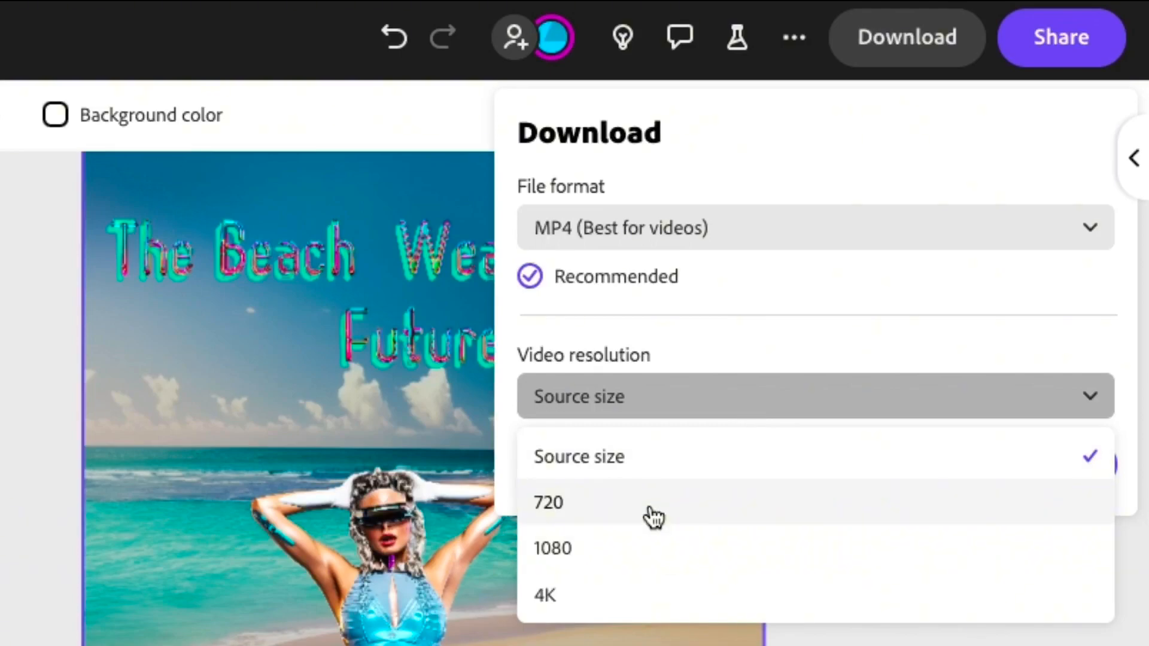
click(652, 559)
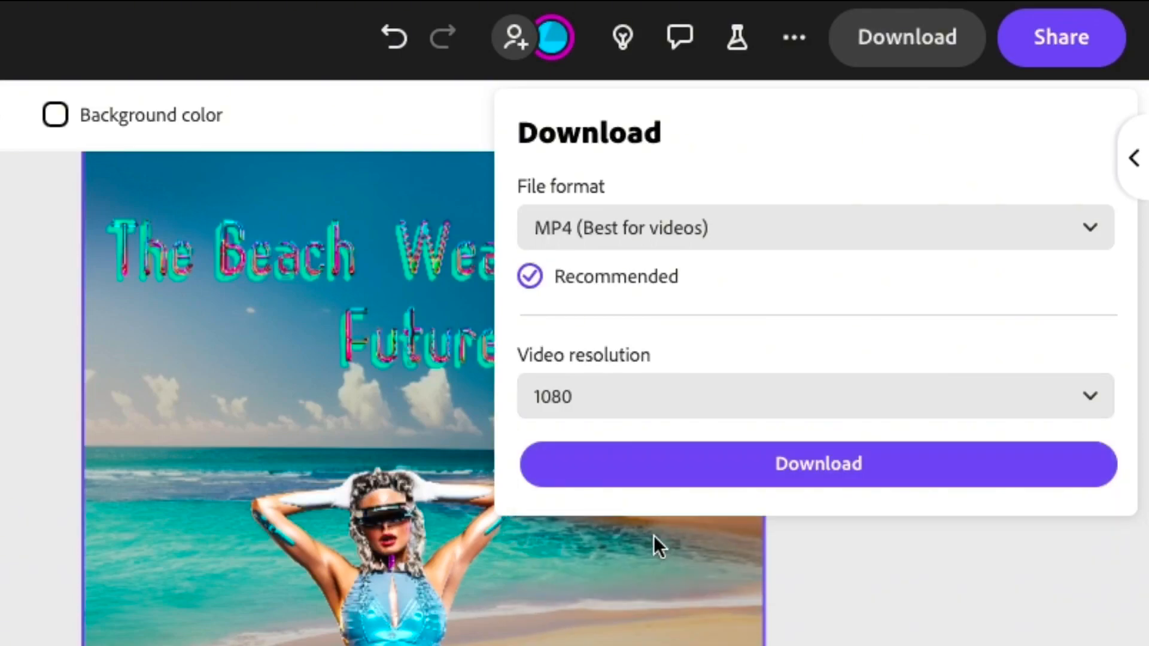